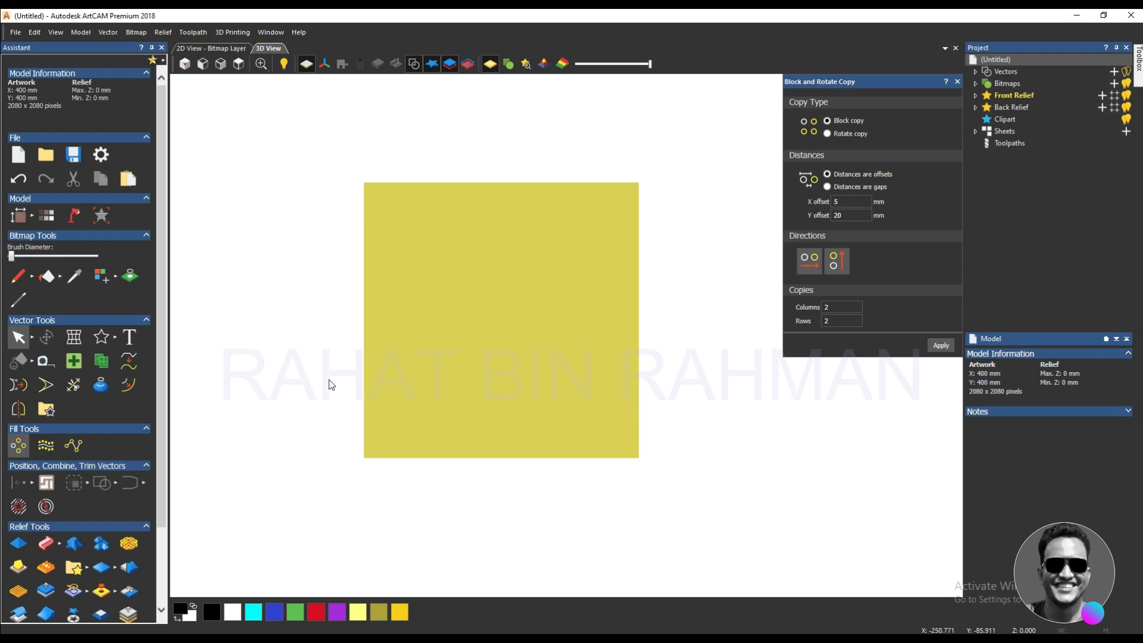
Draw a four-pointed star in the artwork's lower-left area, with radii of about 47 mm and 23 mm.
left_click(957, 81)
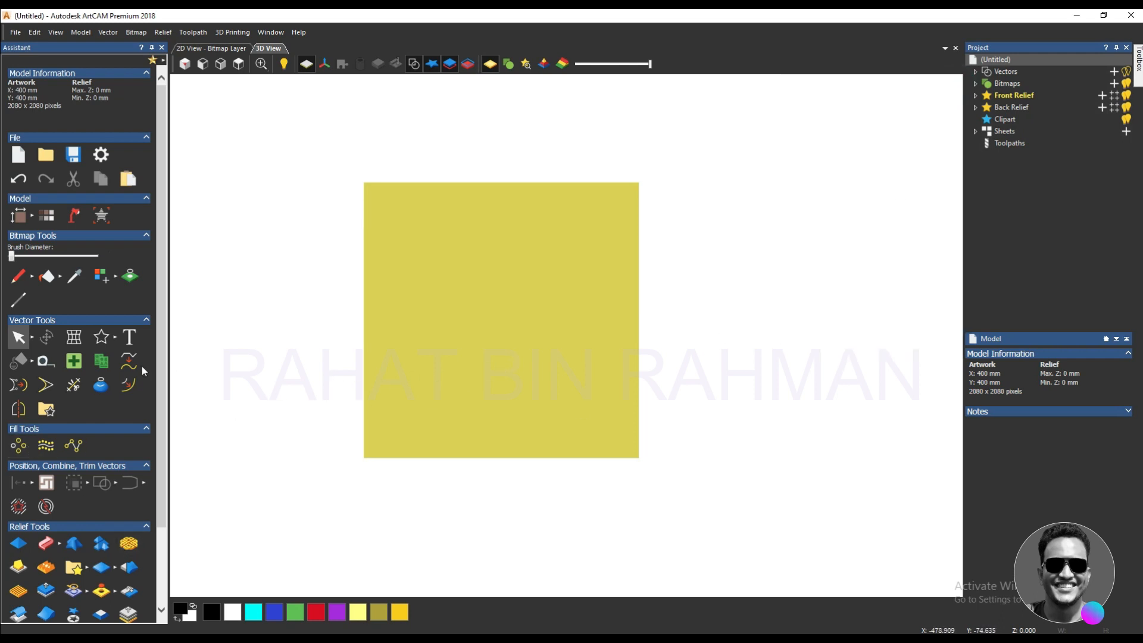
left_click(113, 337)
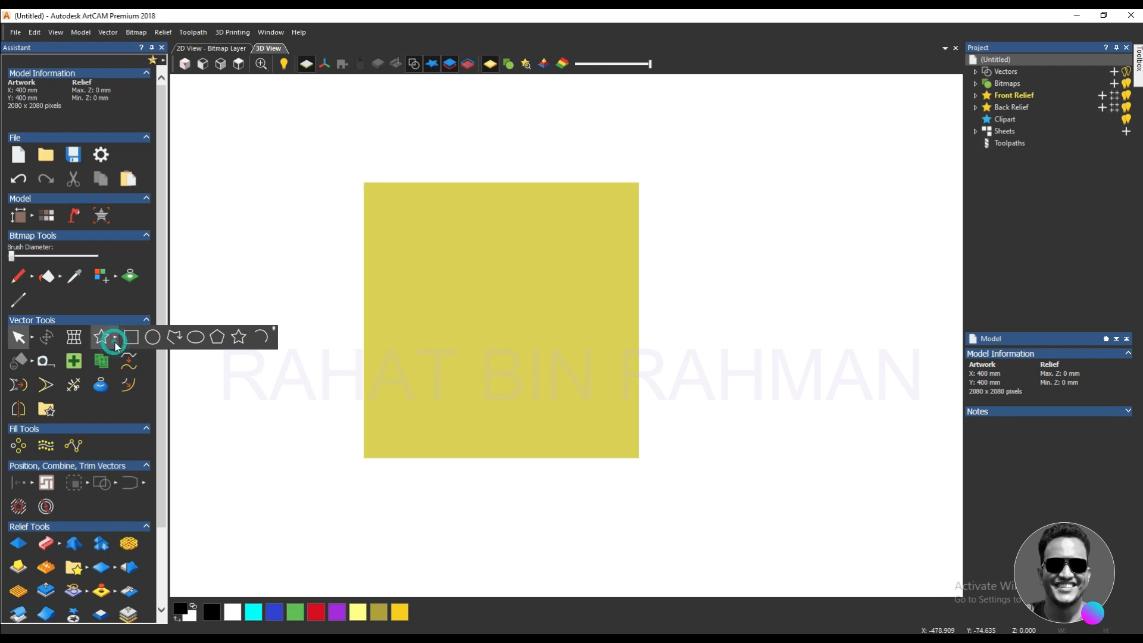
left_click(240, 337)
scroll(515, 370, "up", 2)
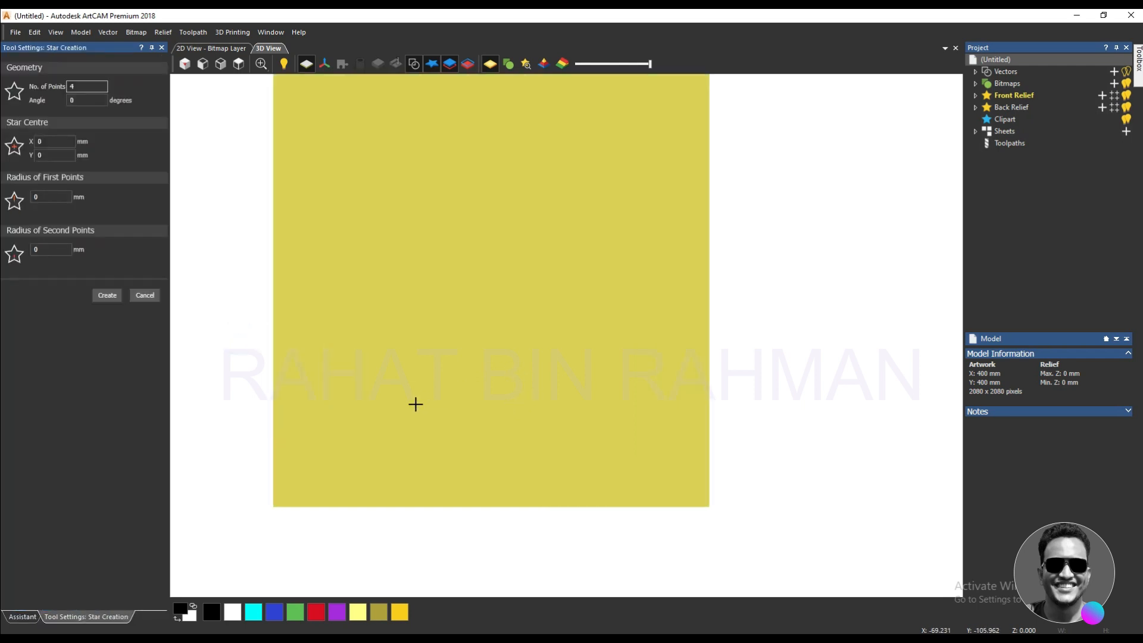
left_click_drag(332, 373, 369, 403)
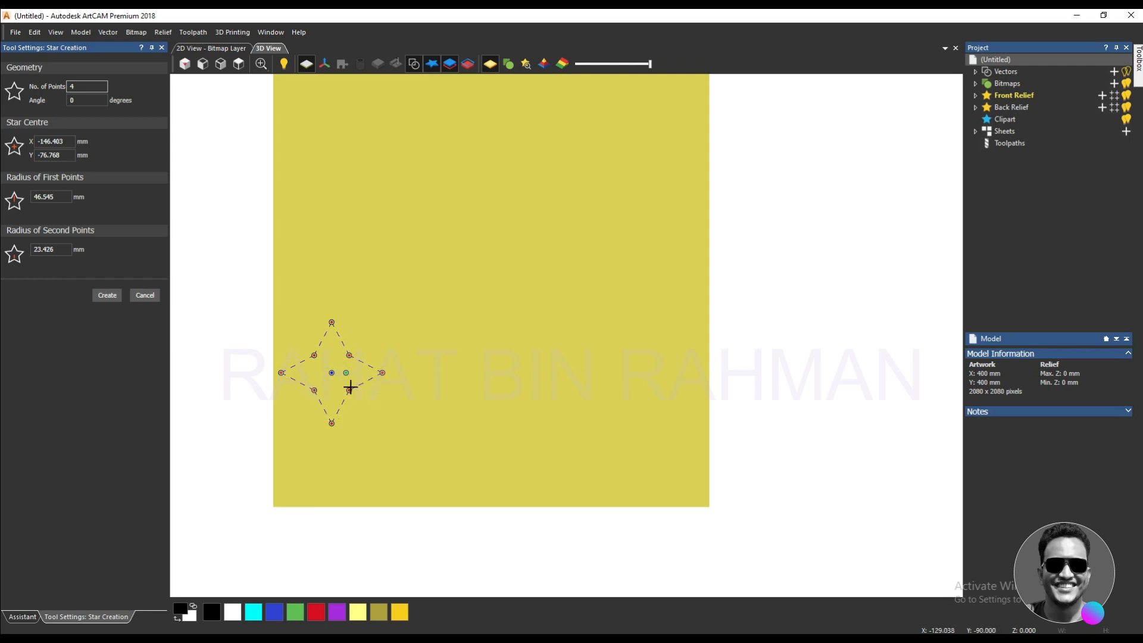
left_click(351, 386)
left_click(392, 415)
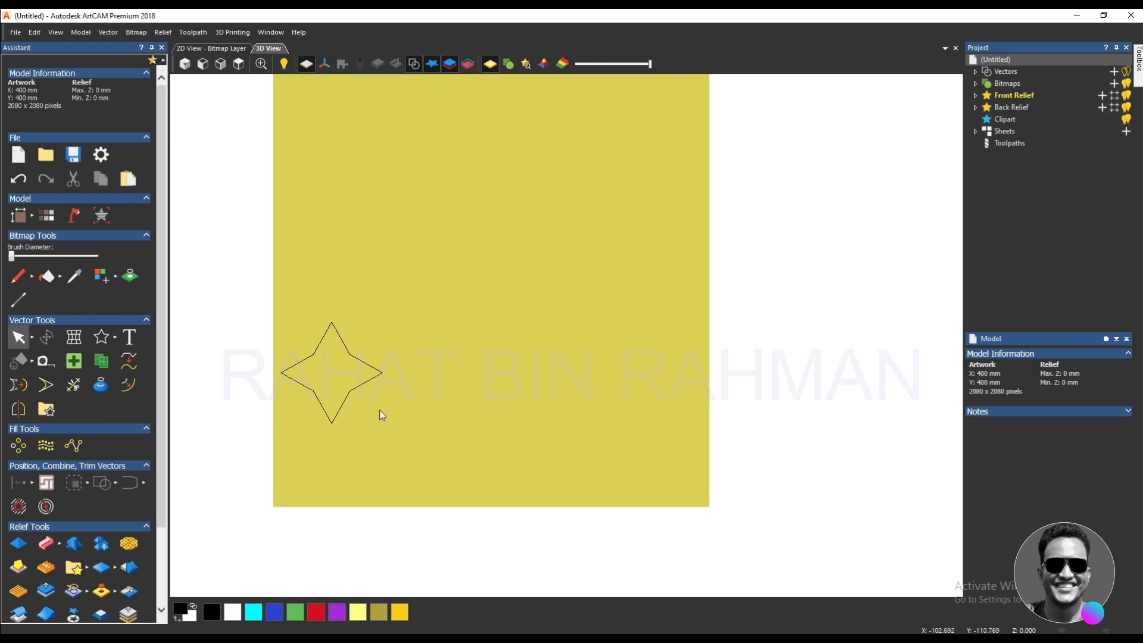
Move the star closer to the artwork's lower edge and leave it selected.
scroll(381, 413, "down", 2)
scroll(445, 395, "up", 2)
left_click_drag(481, 413, 425, 386)
left_click(386, 319)
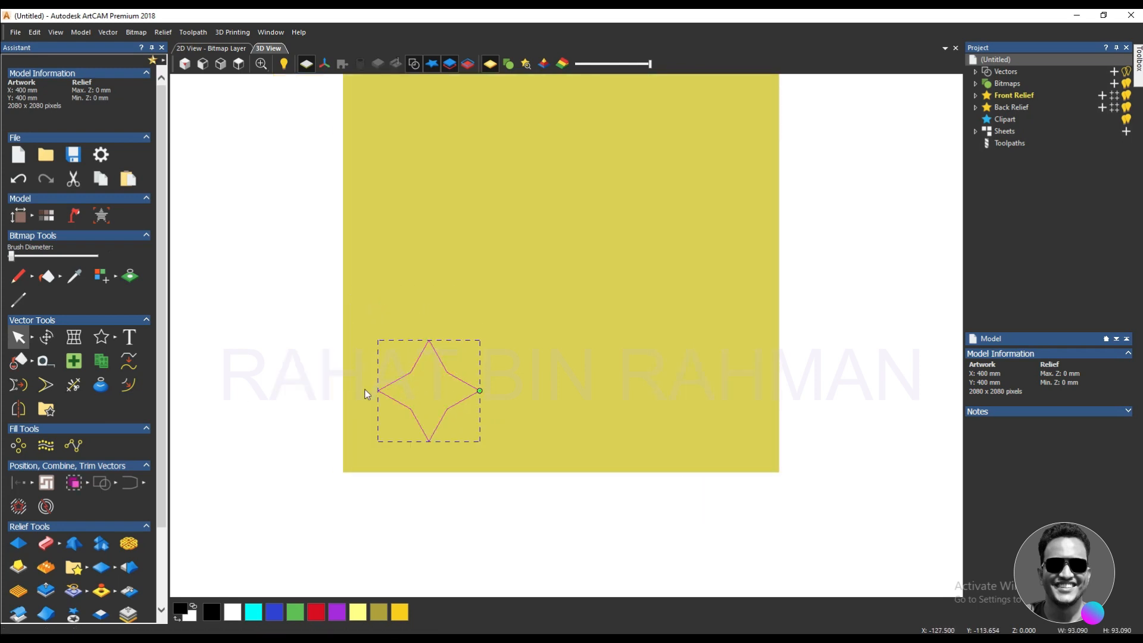
Set up a block copy of the star with distances as gaps, 5 mm in both X and Y.
left_click(16, 450)
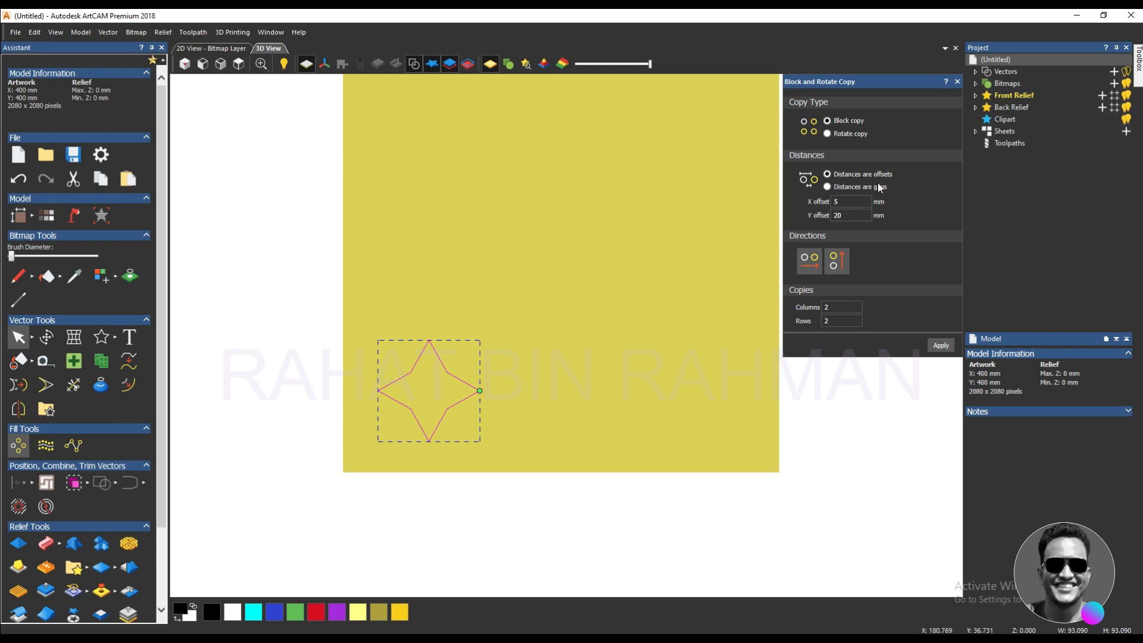
left_click(833, 187)
left_click(866, 205)
double_click(844, 213)
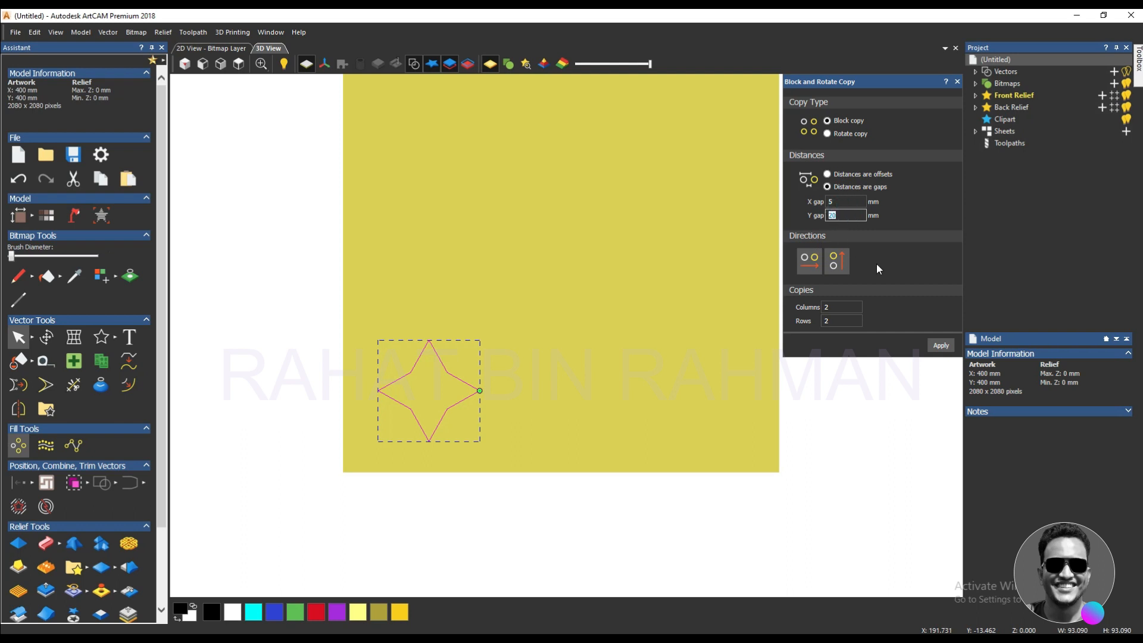
type("5")
scroll(601, 360, "down", 2)
scroll(671, 215, "up", 1)
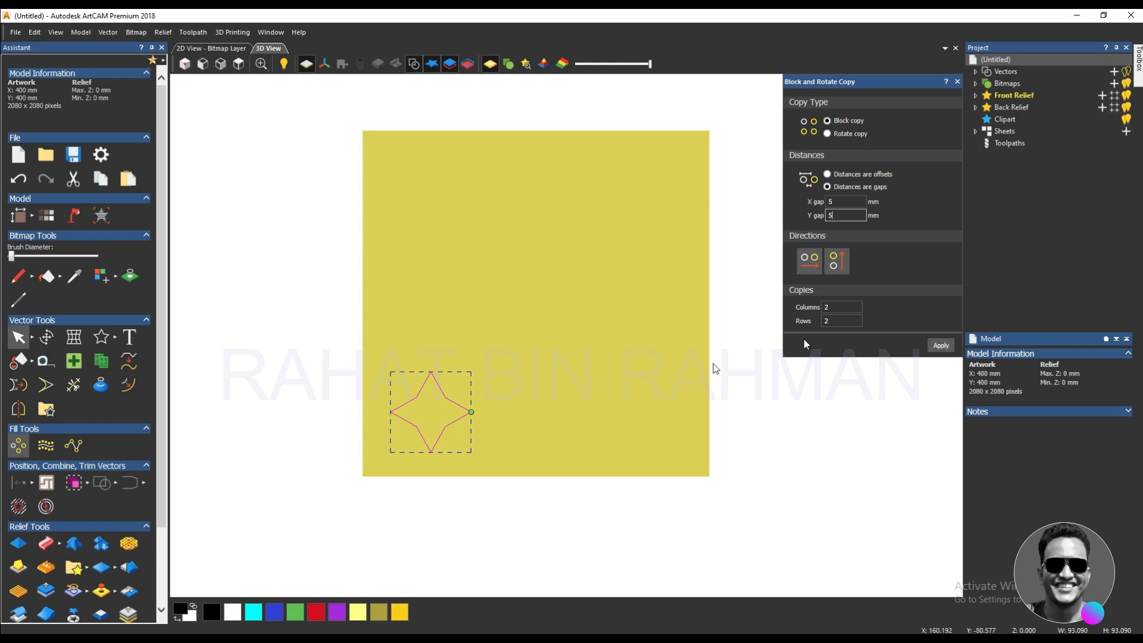
Block-copy the star into 4 columns and 3 rows.
double_click(838, 308)
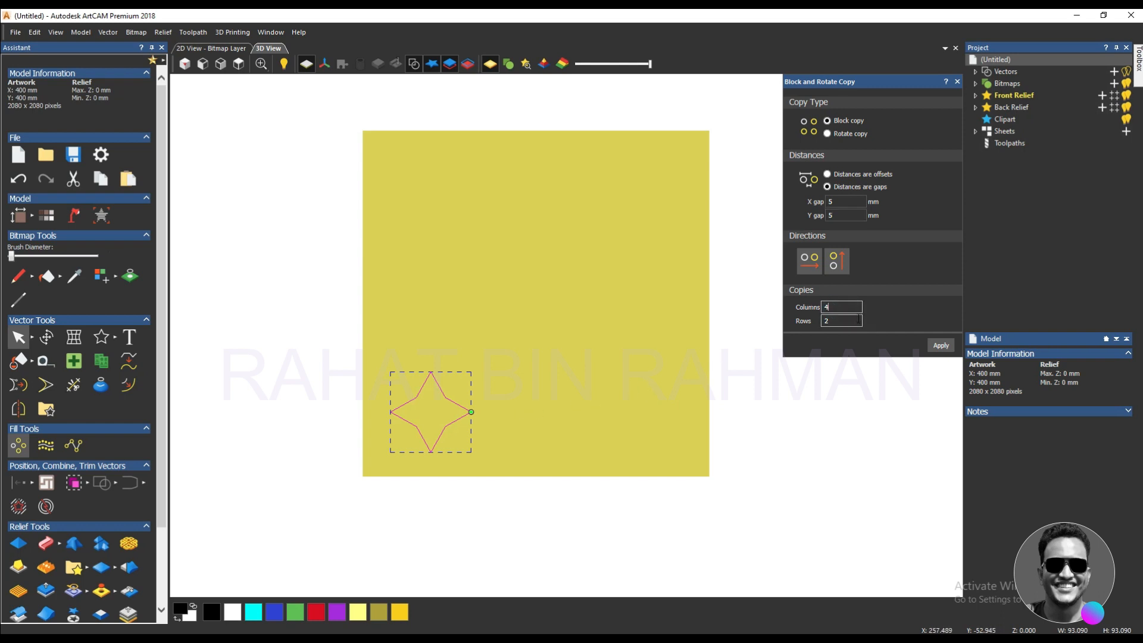
type("4")
double_click(835, 321)
left_click(948, 349)
Examine the horizontal and vertical gaps between the copied stars and how the array fits the artwork.
scroll(479, 245, "up", 6)
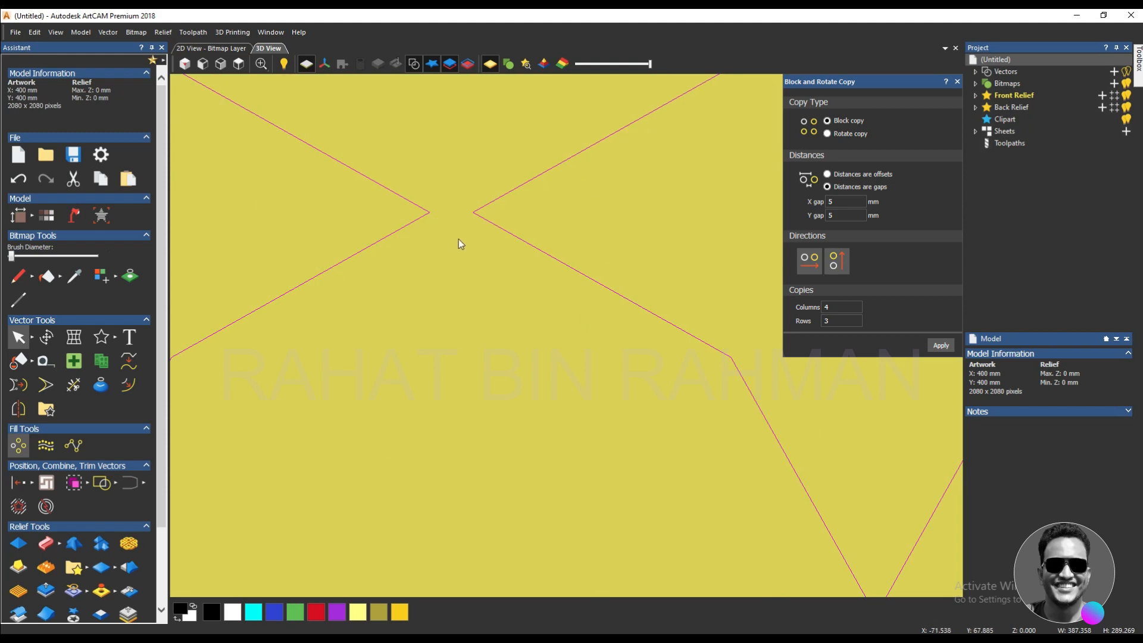
scroll(458, 238, "down", 5)
scroll(474, 373, "up", 6)
scroll(489, 406, "up", 3)
scroll(470, 345, "down", 4)
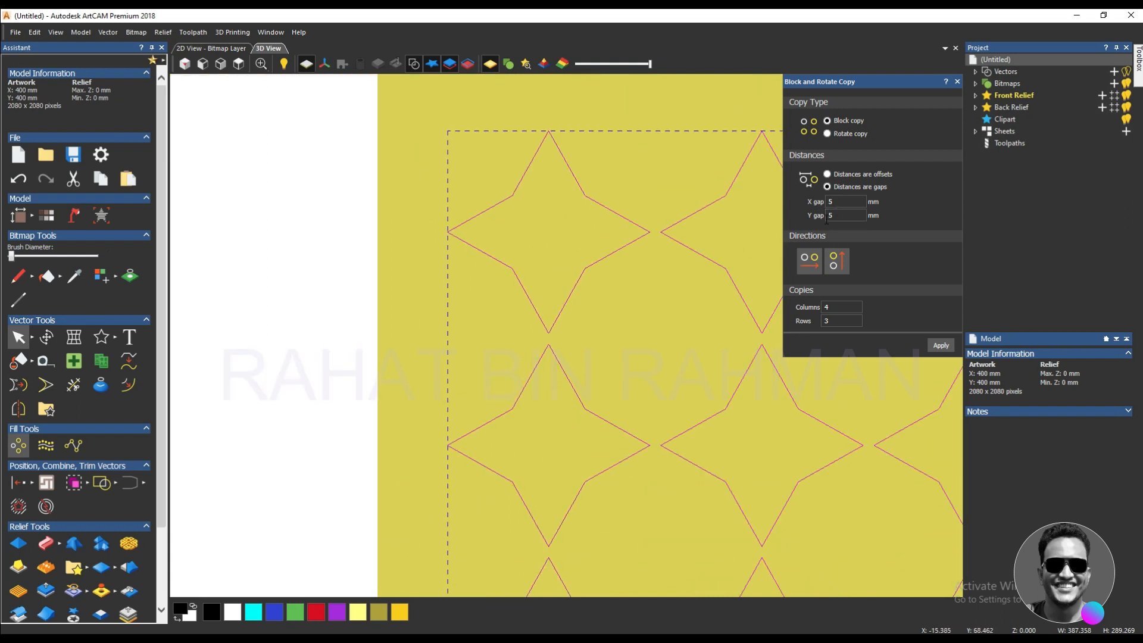
scroll(512, 360, "down", 4)
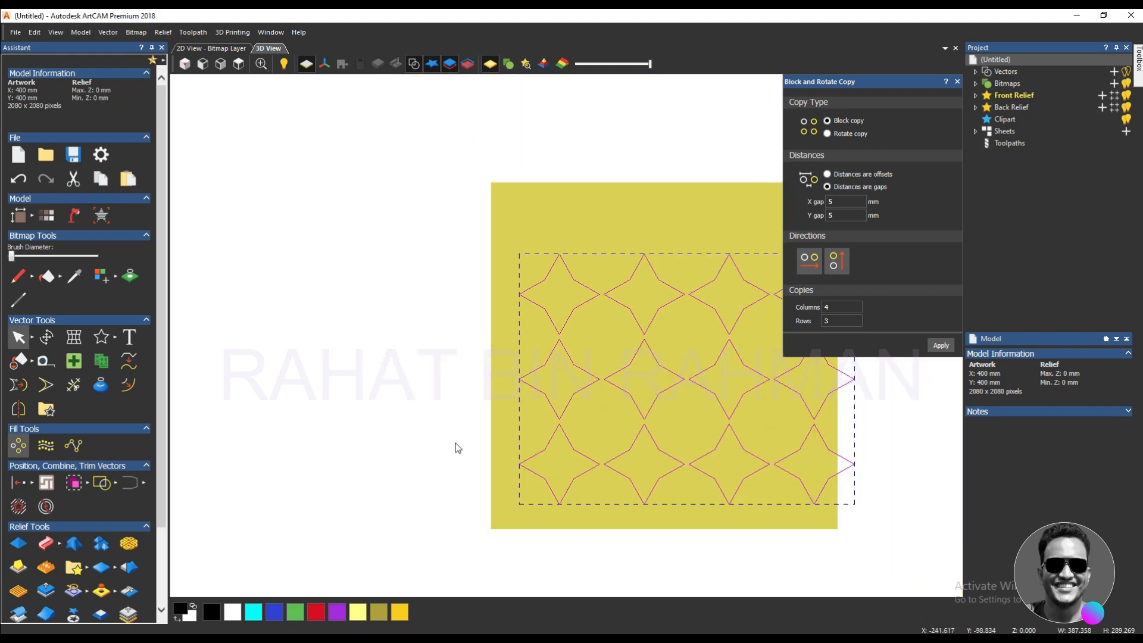
scroll(474, 441, "up", 1)
scroll(572, 352, "down", 3)
scroll(863, 443, "up", 2)
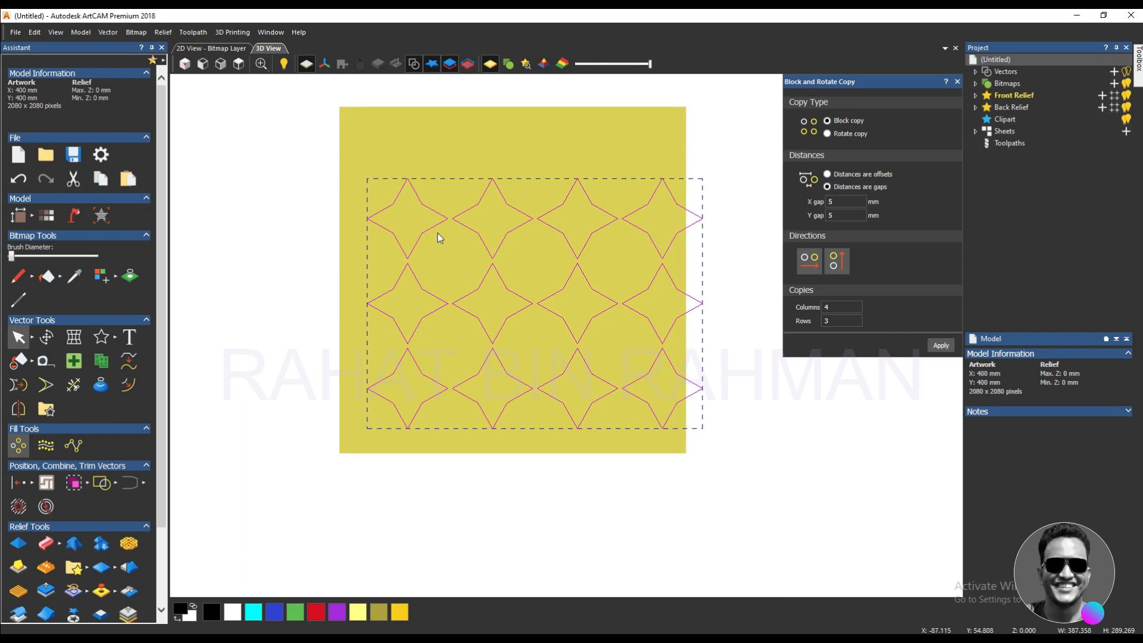
Undo the block copy and repeat it with a 15 mm Y gap, inspecting the spacing between rows.
key("ctrl+z")
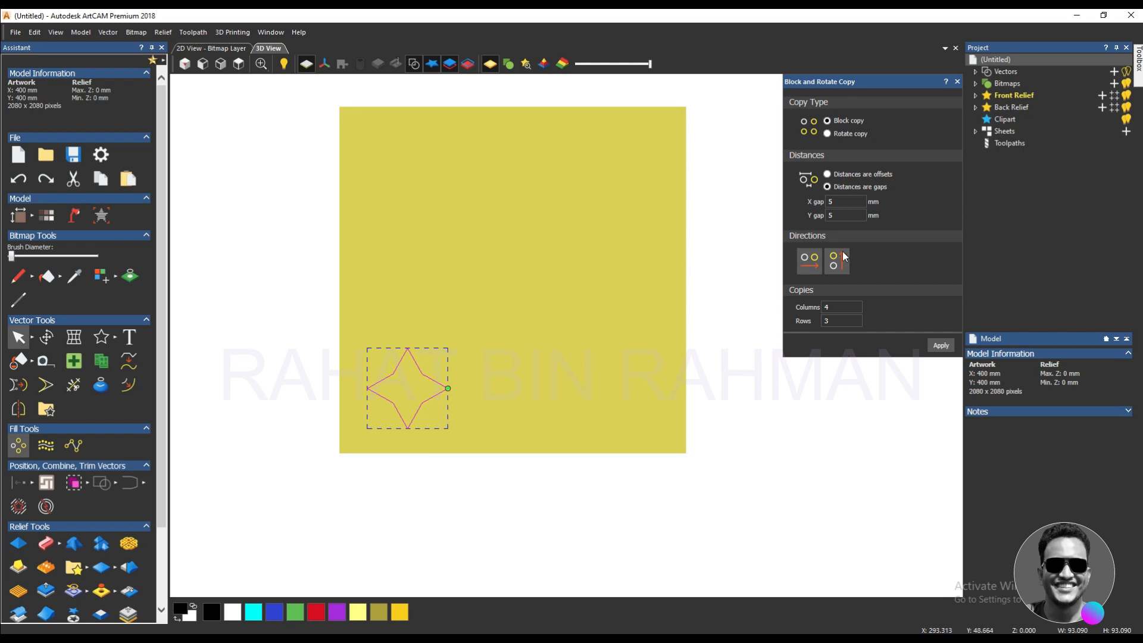
double_click(840, 215)
type("10")
type("5")
left_click(941, 345)
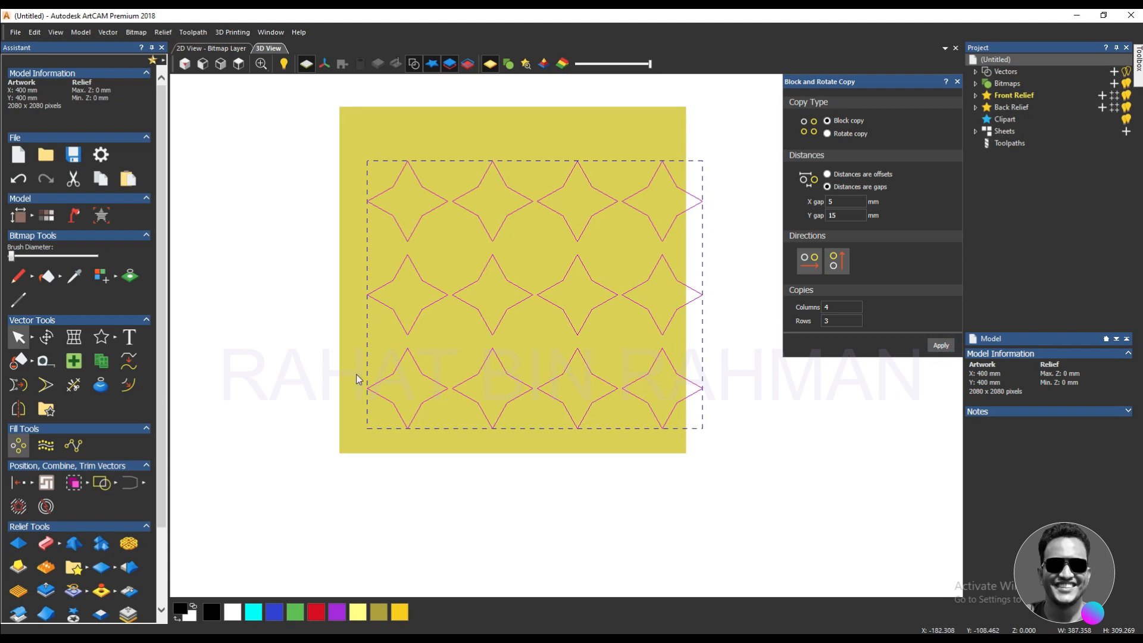
scroll(453, 361, "up", 1)
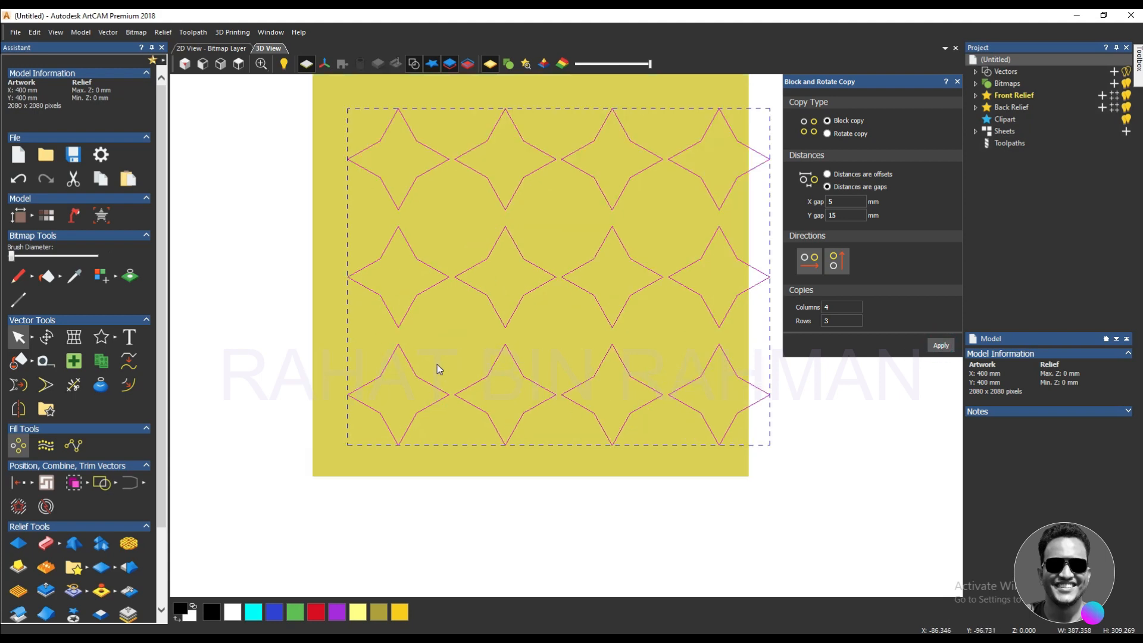
scroll(437, 381, "up", 5)
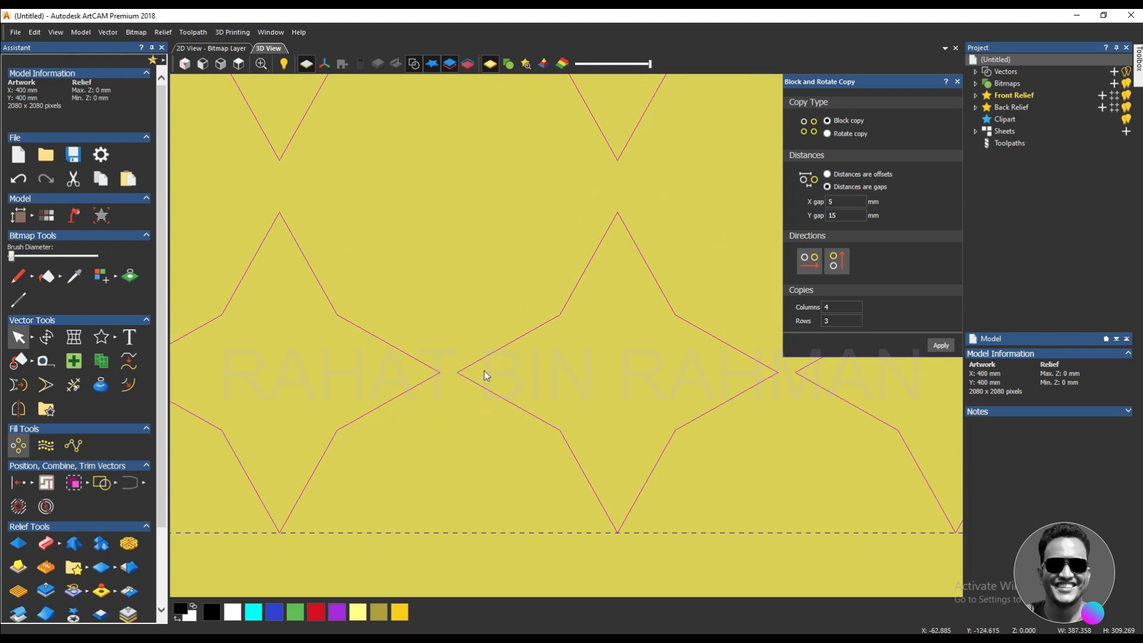
scroll(480, 387, "down", 4)
scroll(466, 281, "up", 4)
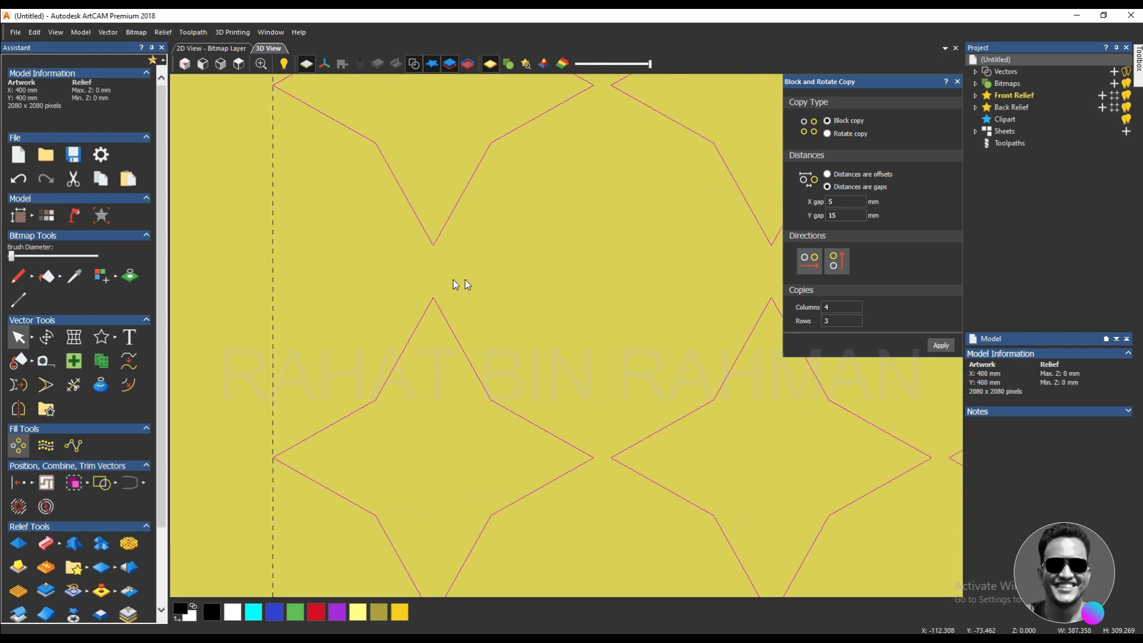
scroll(440, 265, "up", 4)
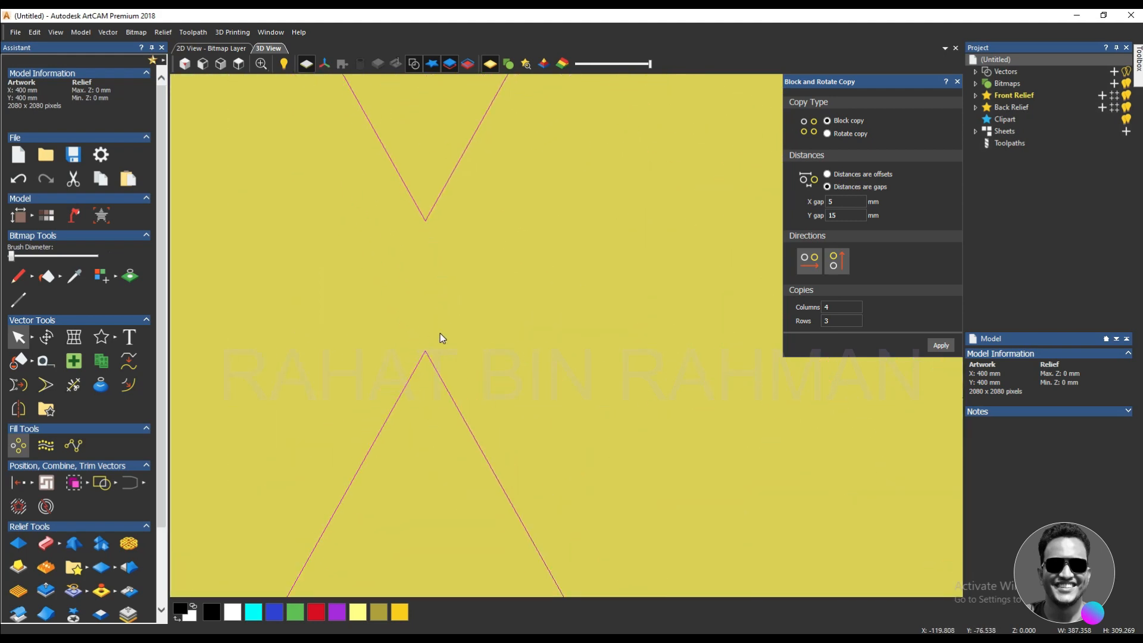
scroll(445, 316, "down", 4)
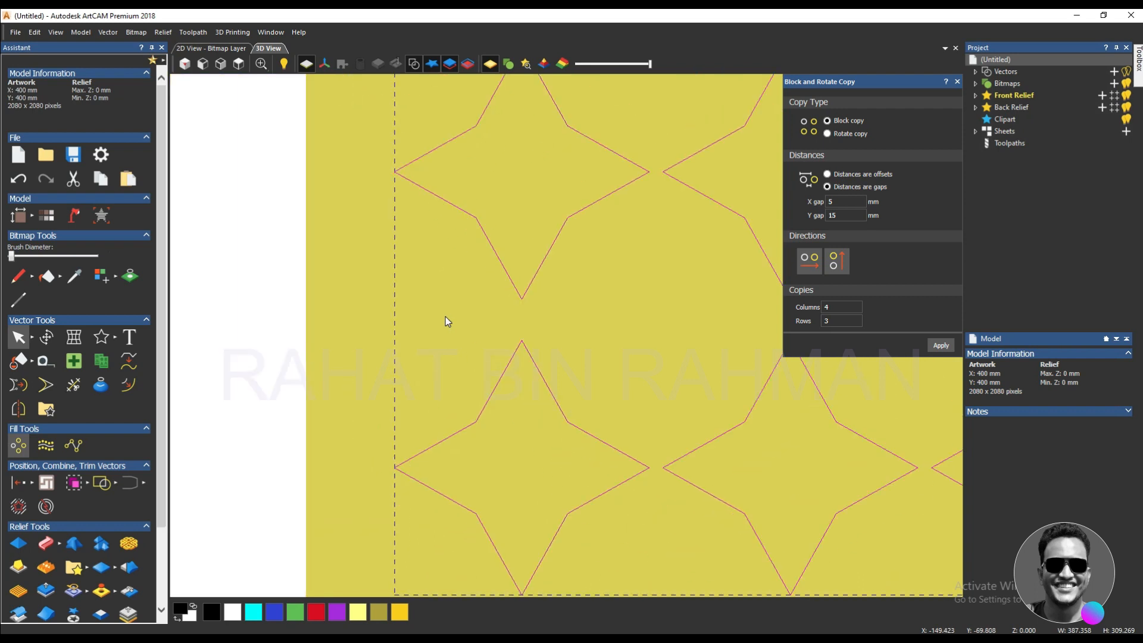
Undo the array and repeat the block copy with a 15 mm X gap and a 5 mm Y gap, inspecting the column spacing.
key("ctrl+z")
double_click(840, 216)
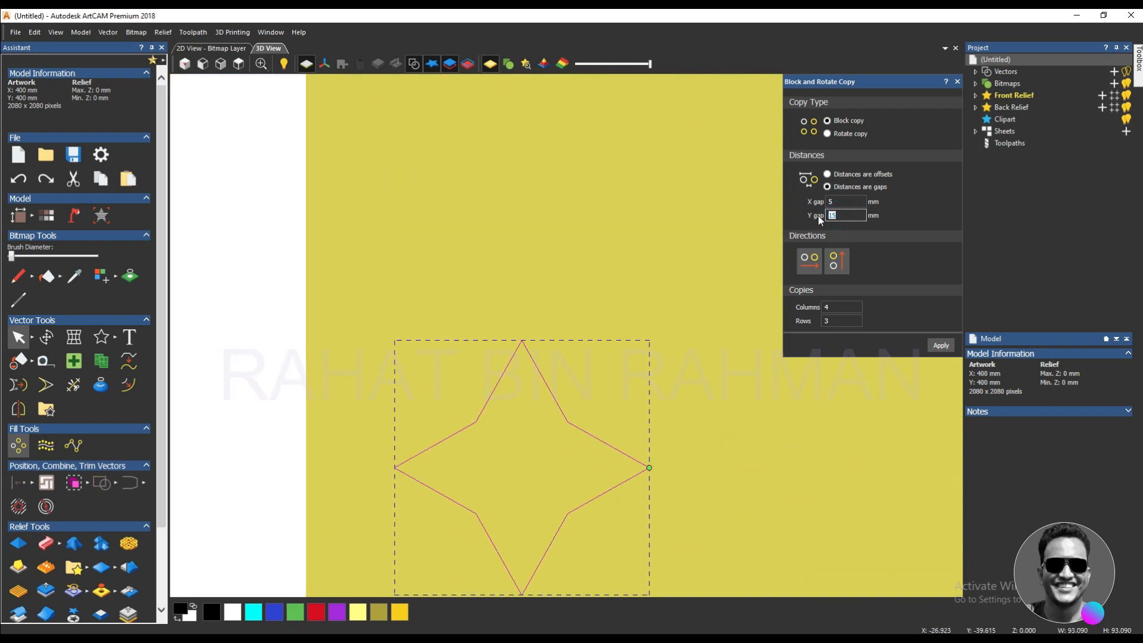
type("5")
double_click(841, 202)
type("15")
left_click(940, 345)
scroll(491, 348, "down", 2)
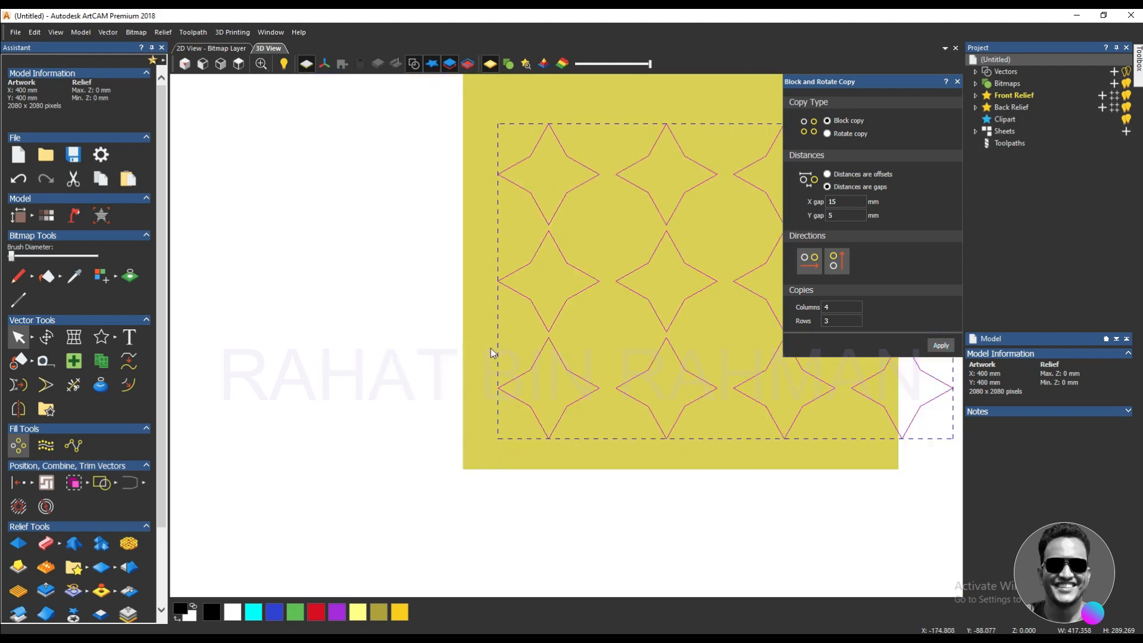
scroll(507, 316, "up", 3)
scroll(655, 403, "down", 3)
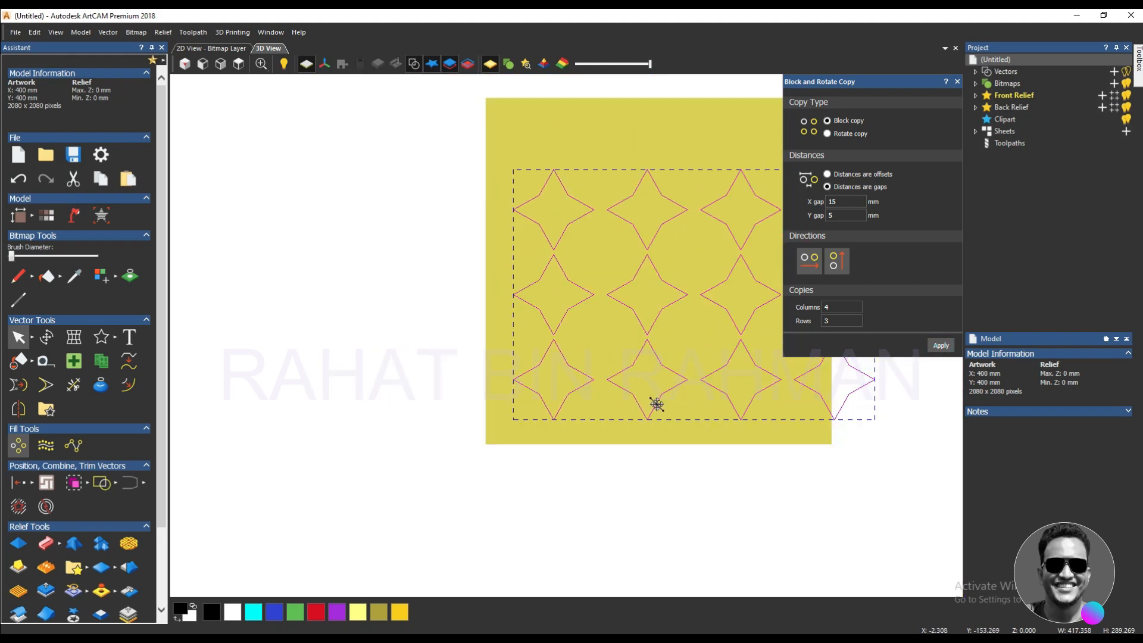
scroll(605, 379, "up", 4)
scroll(652, 380, "up", 3)
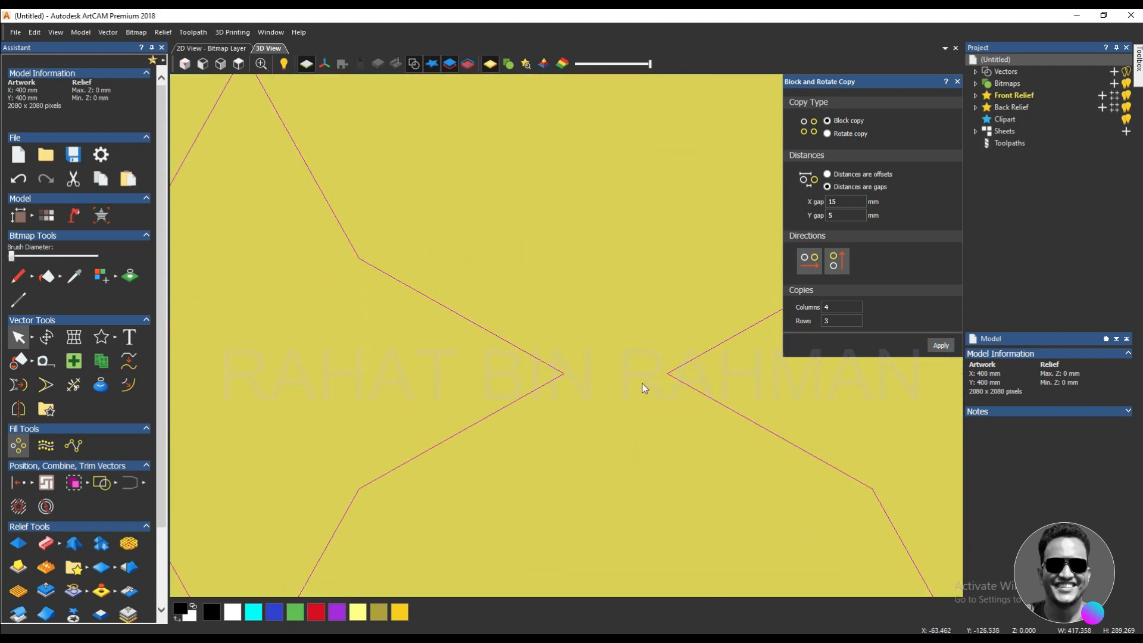
scroll(596, 364, "down", 3)
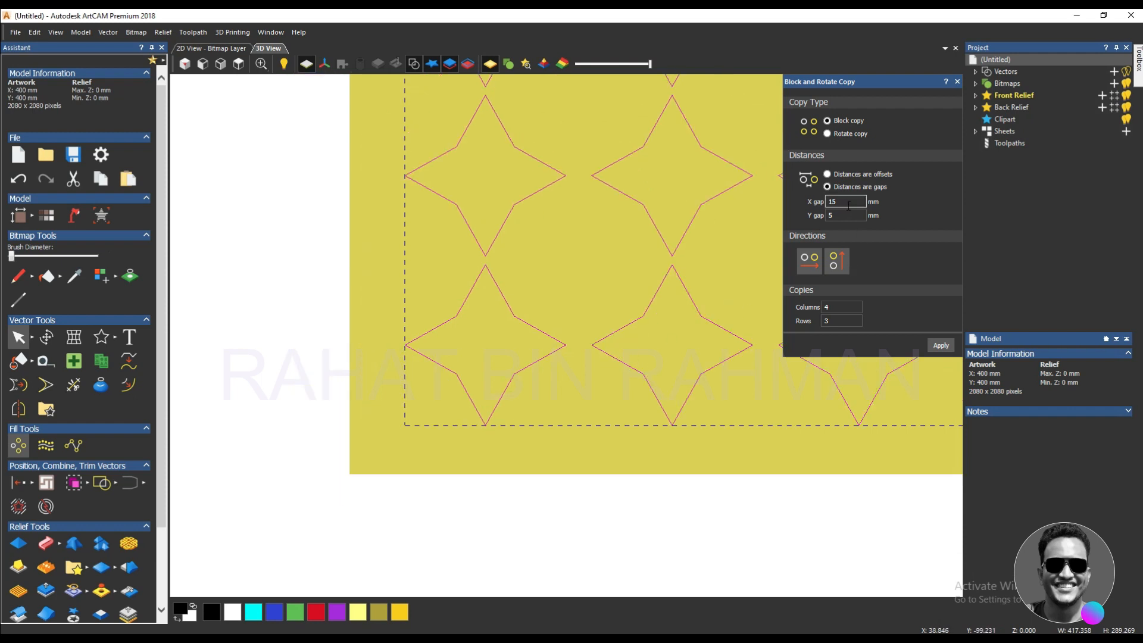
Undo the array and block-copy the star into 10 columns, keeping 3 rows.
key("ctrl+z")
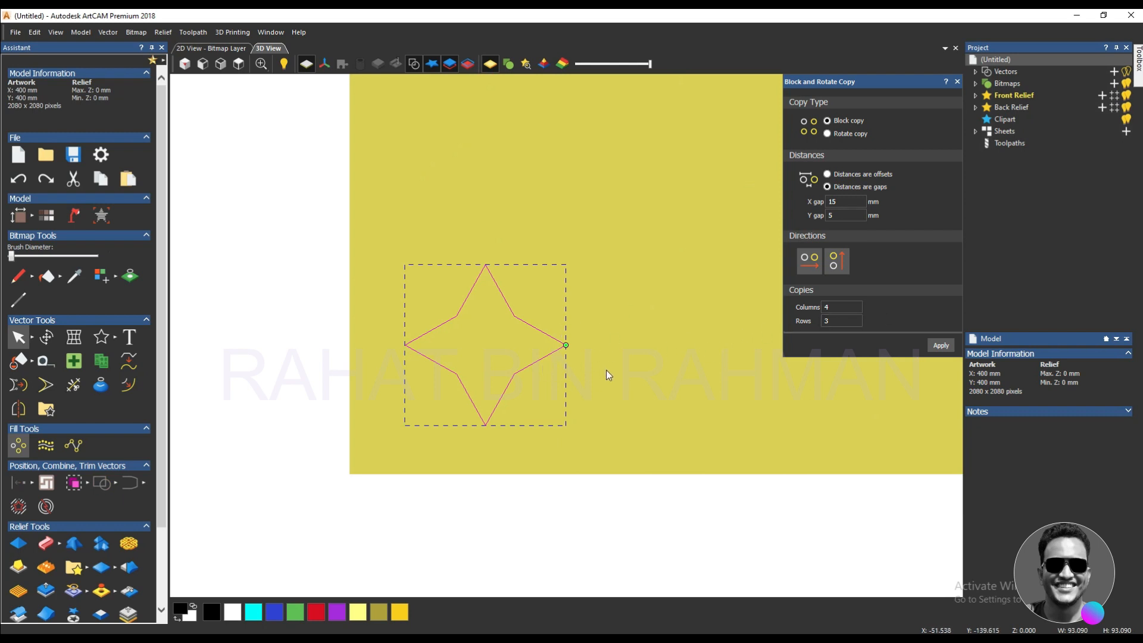
scroll(509, 365, "down", 2)
scroll(575, 342, "down", 2)
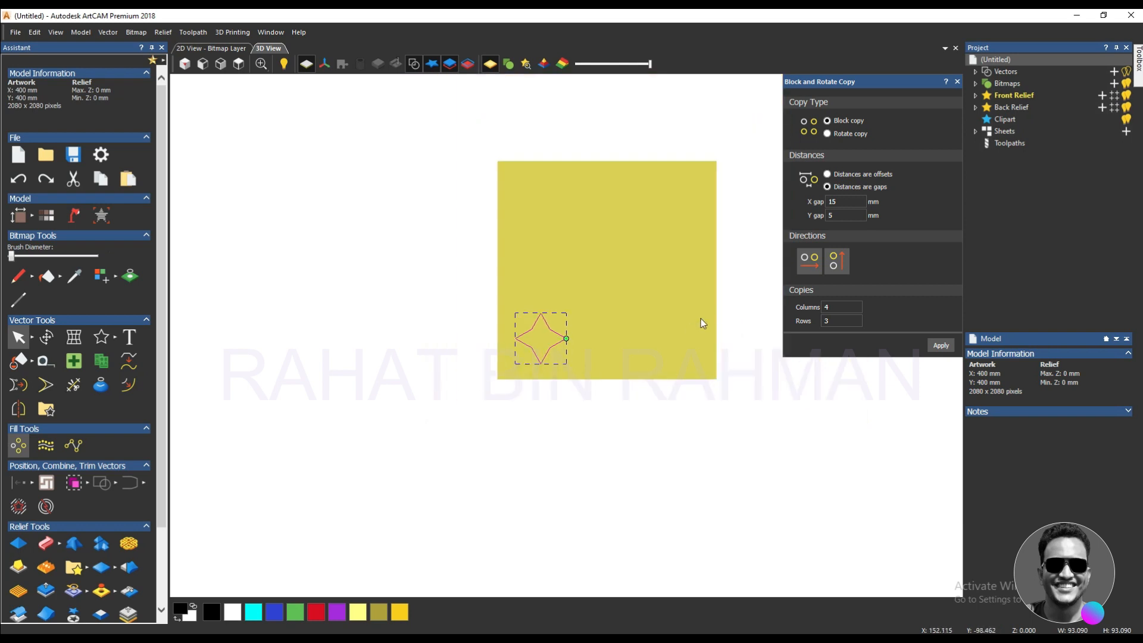
scroll(701, 319, "up", 2)
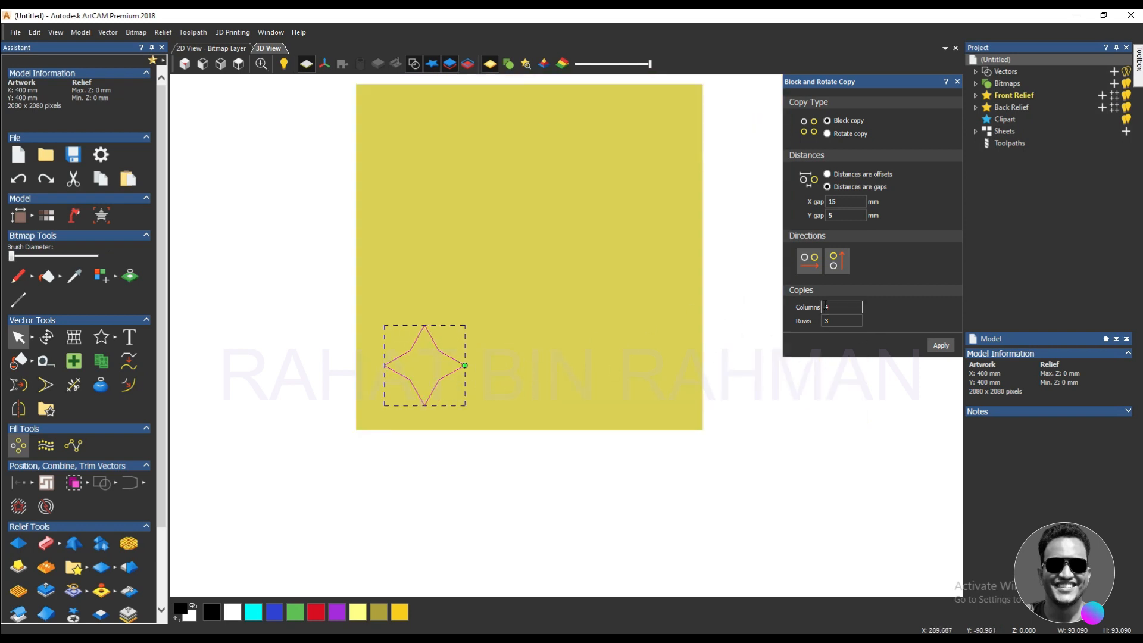
double_click(828, 306)
left_click(940, 346)
scroll(627, 390, "down", 5)
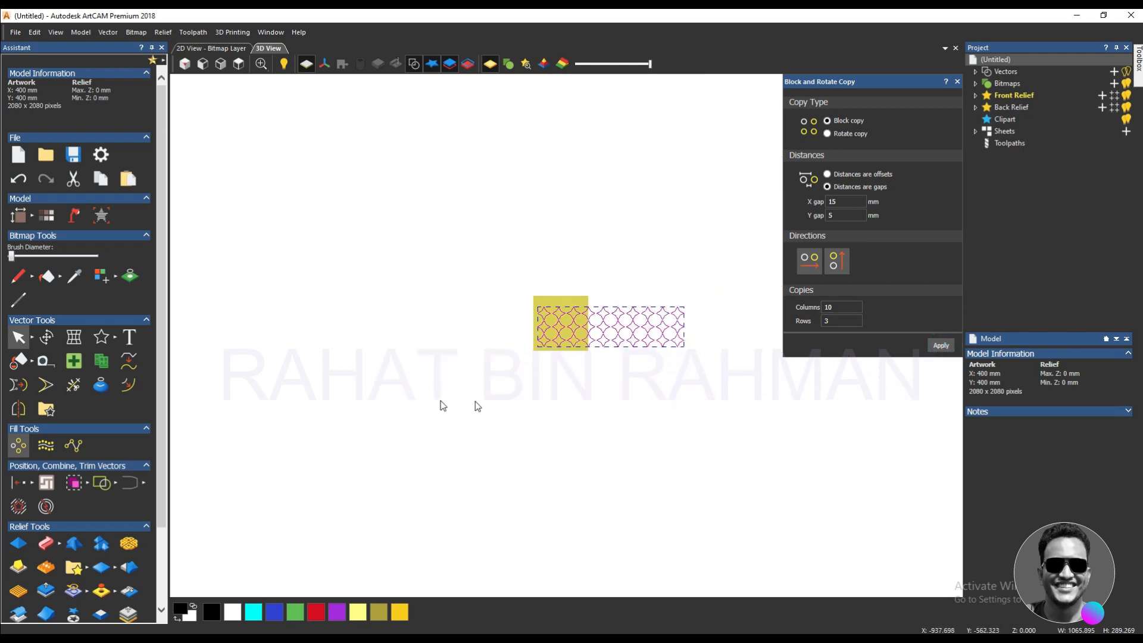
scroll(662, 338, "up", 4)
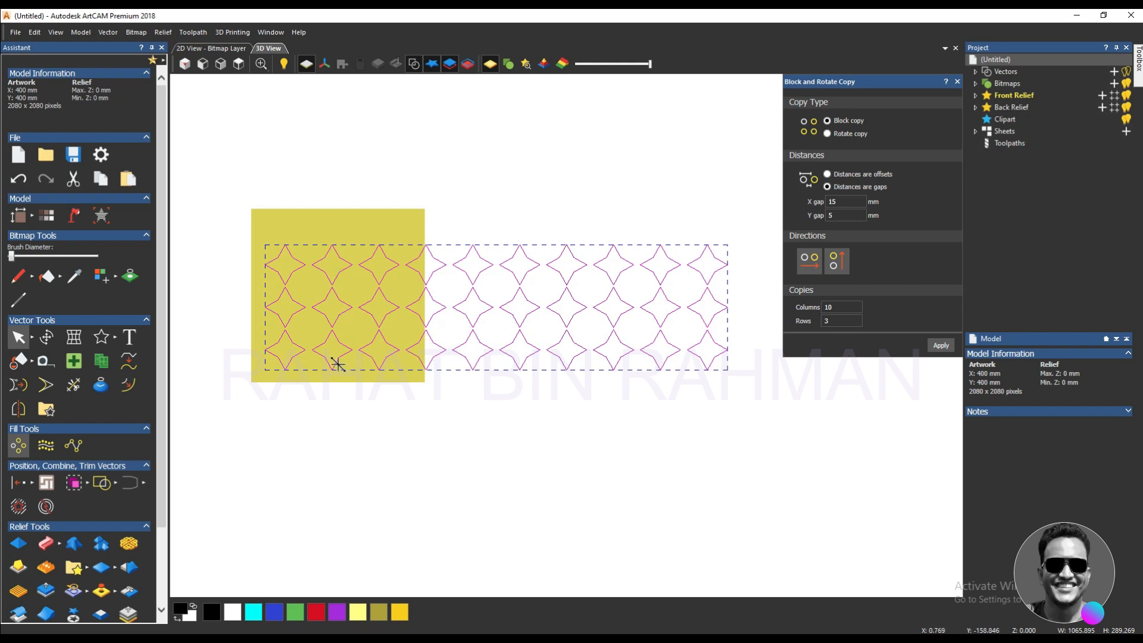
Undo the ten-column array and block-copy the star into 3 columns and 10 rows.
key("ctrl+z")
double_click(840, 307)
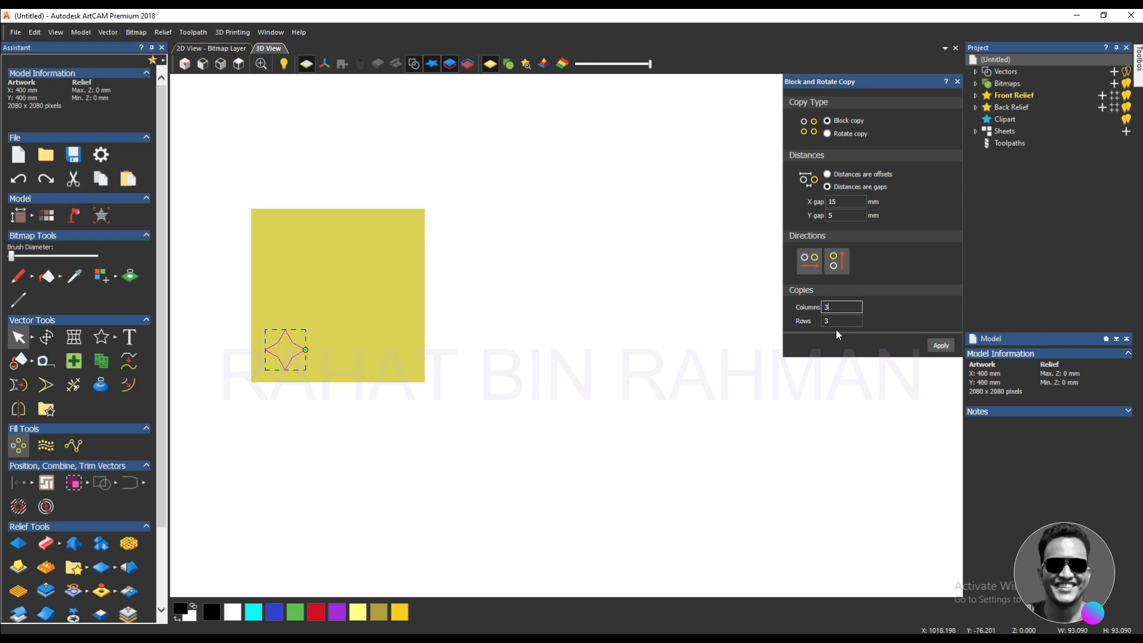
key("Tab")
type("10")
left_click(940, 346)
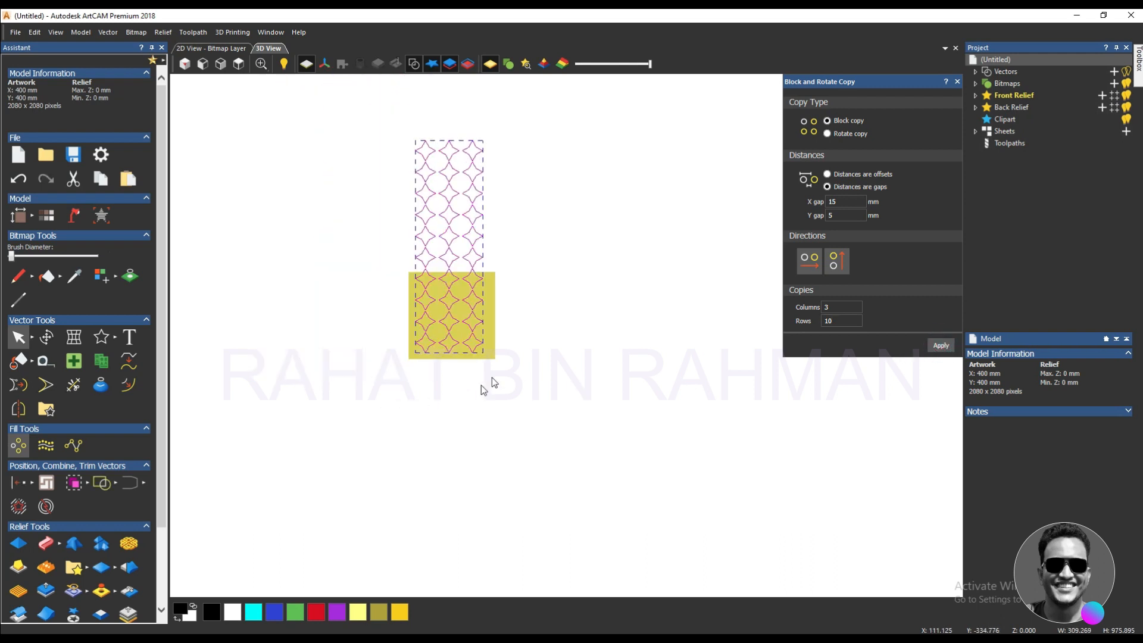
scroll(489, 213, "up", 2)
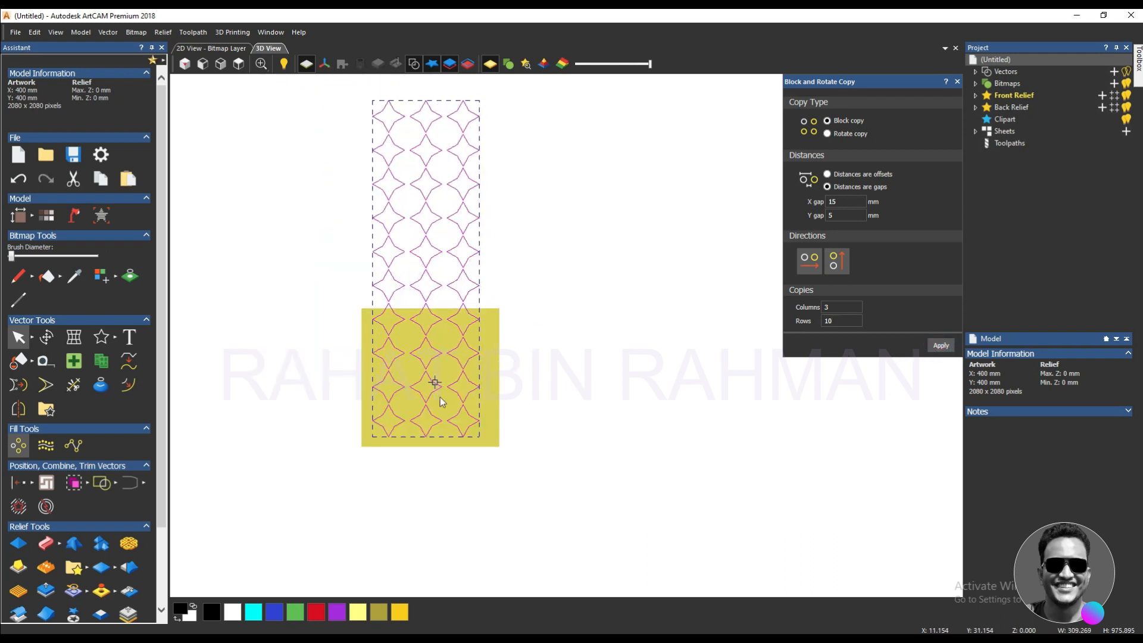
scroll(400, 448, "up", 2)
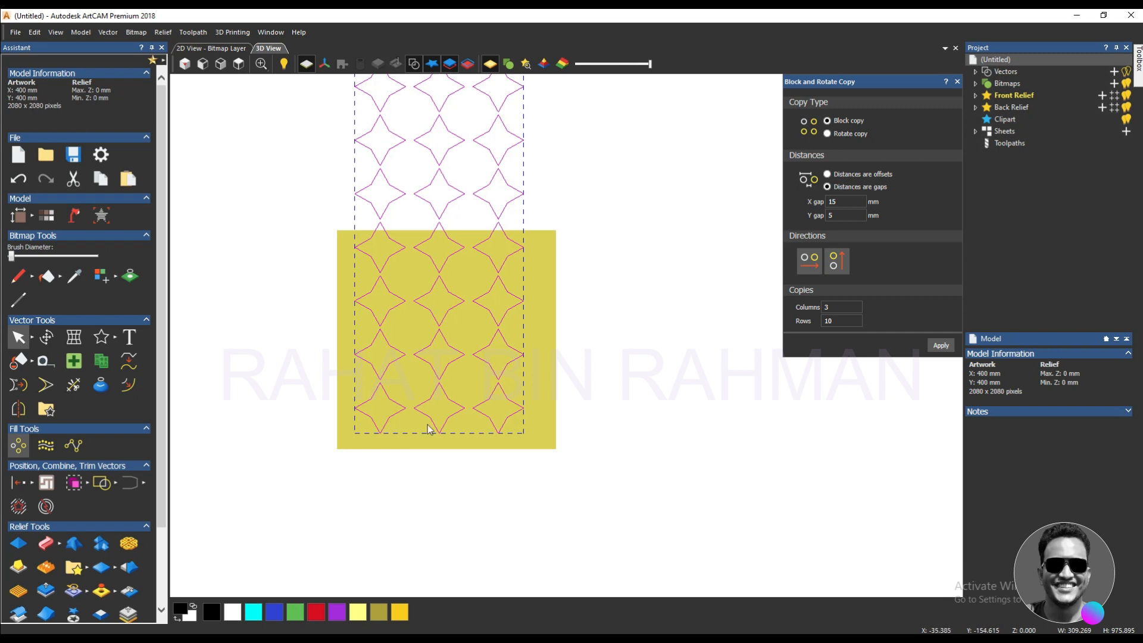
Undo the block copy of 3 columns and 10 rows, leaving the single star.
left_click(588, 403)
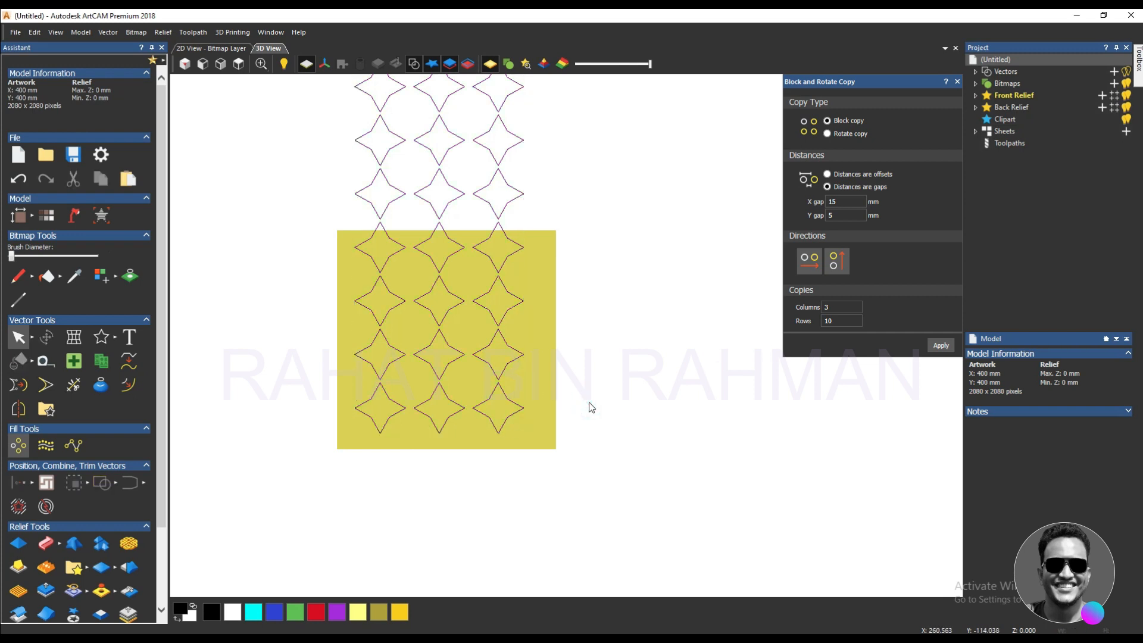
key("ctrl+z")
scroll(394, 420, "up", 3)
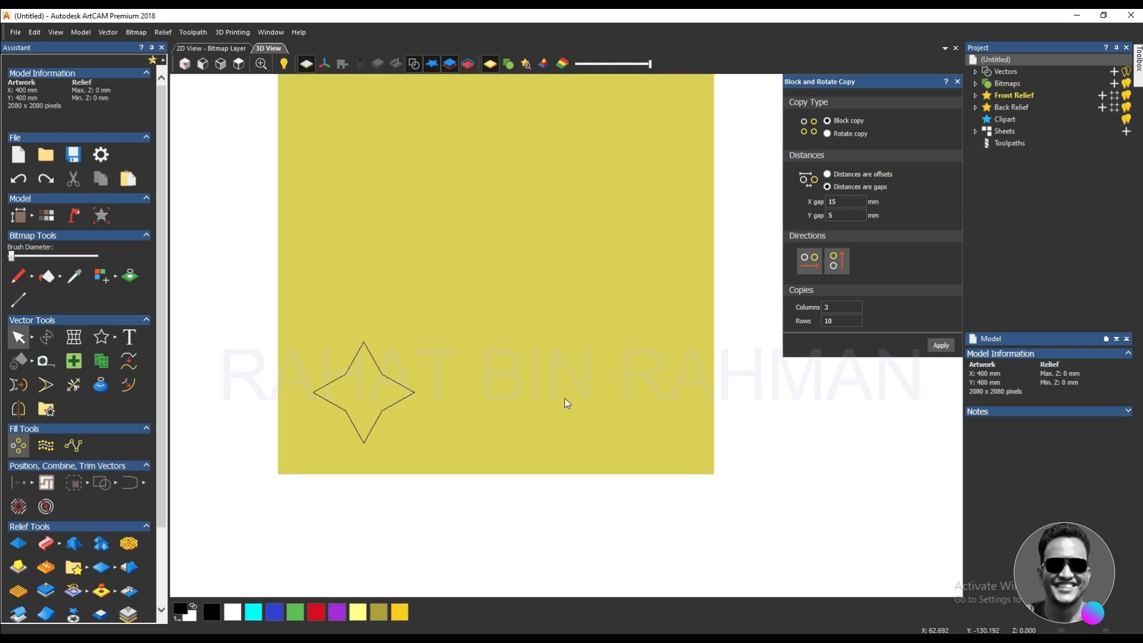
Switch the star to rotate copy and pick a rotation centre near X -23.85, Y -61.73 mm, up and to the right of it.
left_click_drag(472, 451, 303, 325)
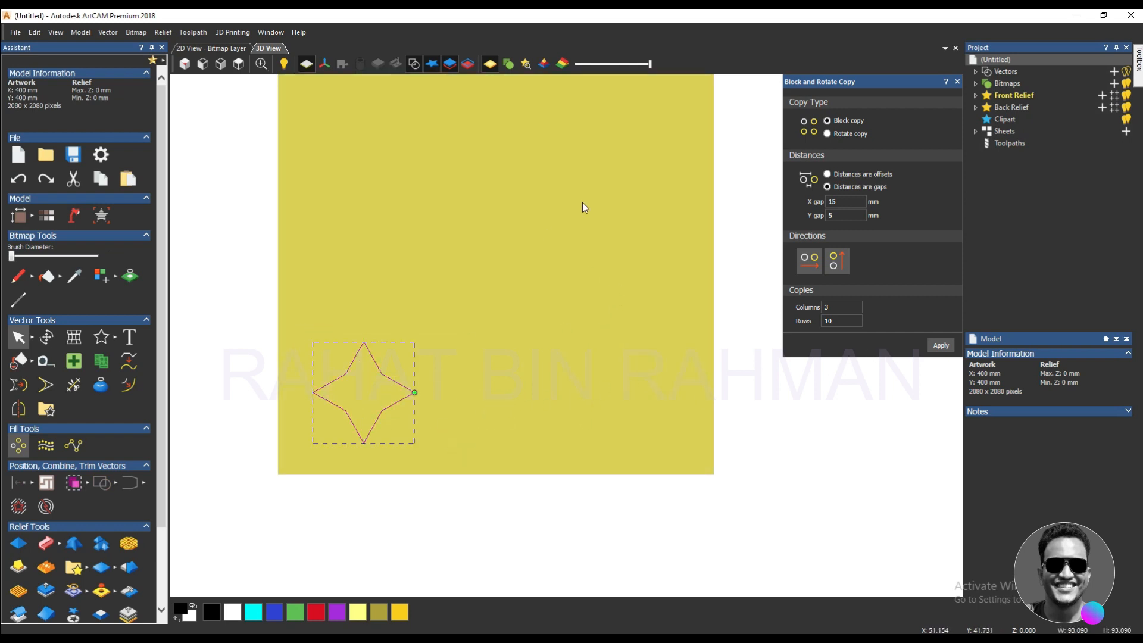
left_click(827, 133)
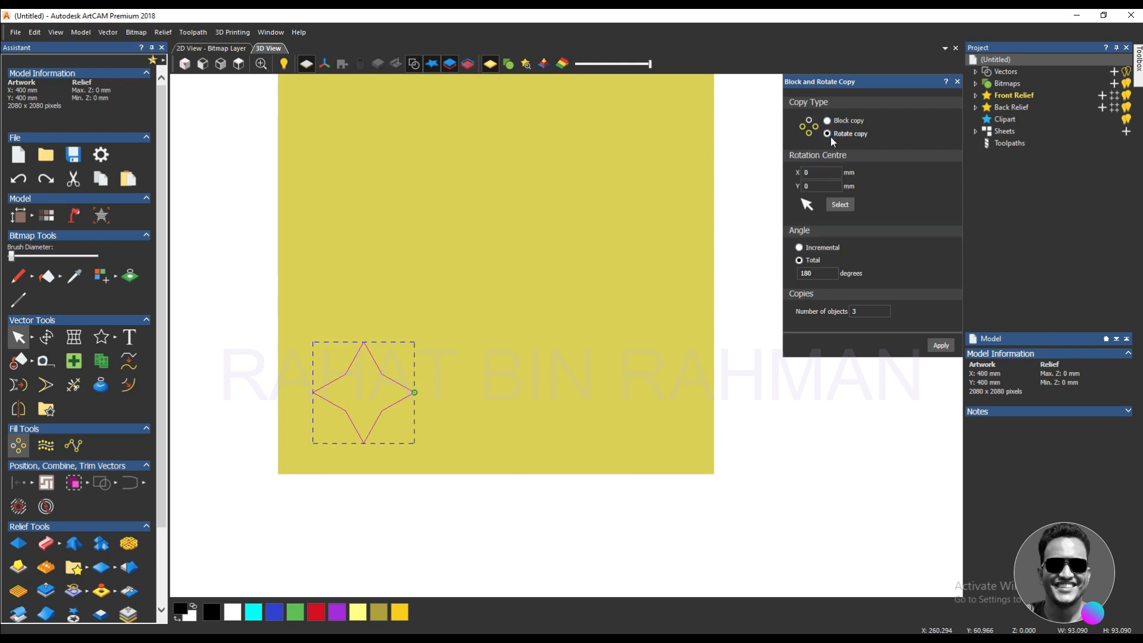
left_click(840, 172)
left_click(838, 206)
left_click(470, 322)
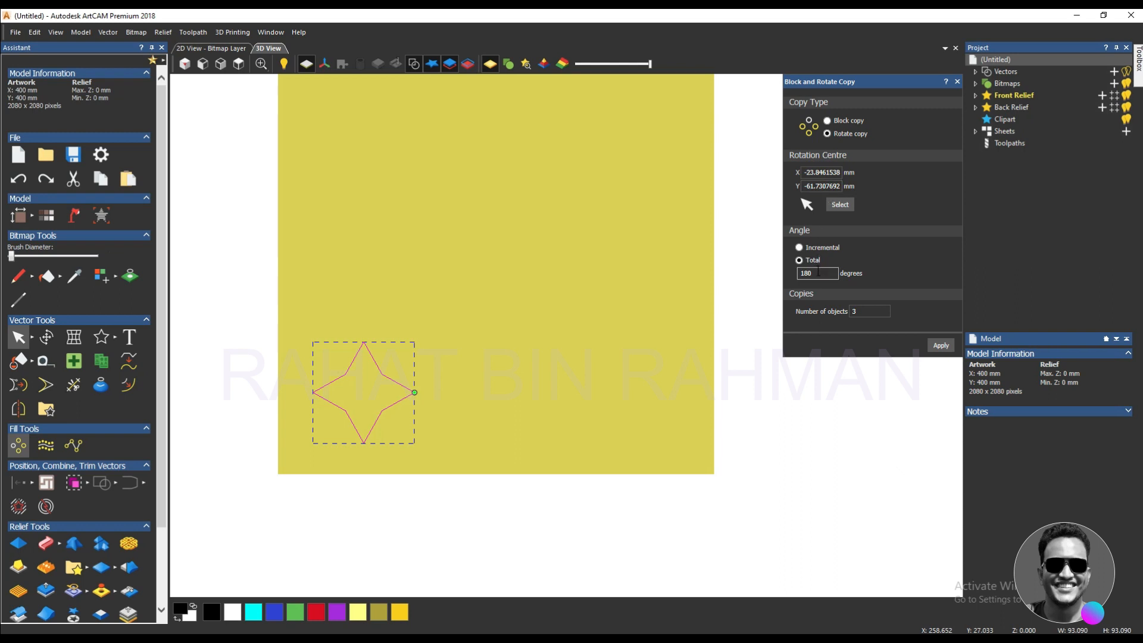
Rotate-copy the star into 8 objects over a total angle of 360 degrees and inspect the ring.
left_click_drag(824, 273, 780, 275)
type("360")
left_click(858, 315)
type("8")
left_click(940, 345)
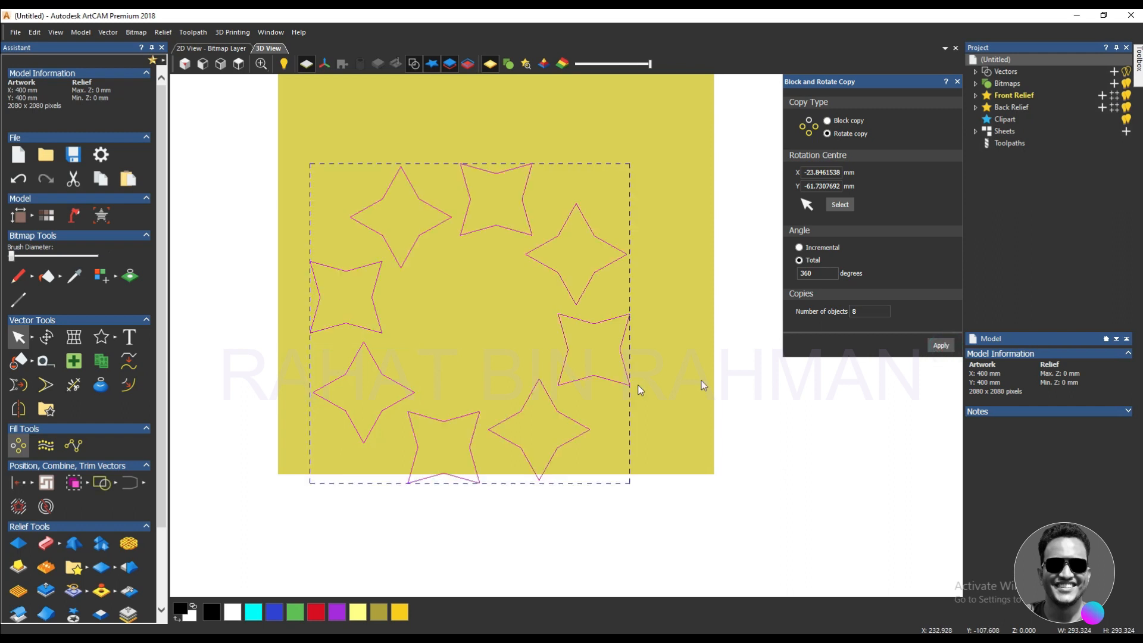
scroll(502, 400, "down", 3)
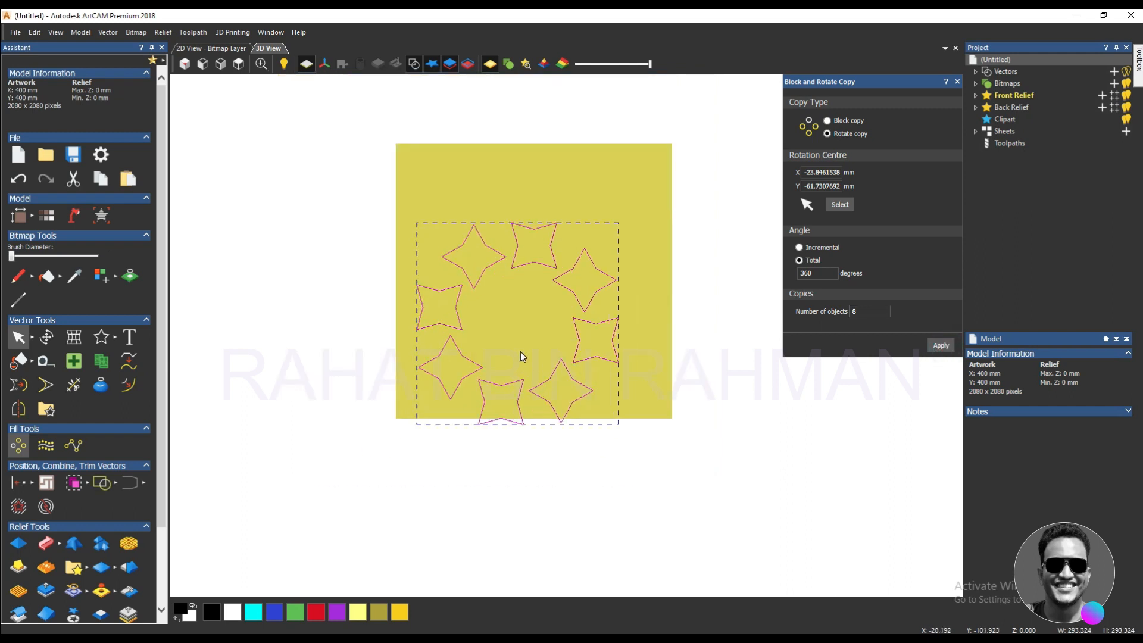
scroll(520, 351, "up", 3)
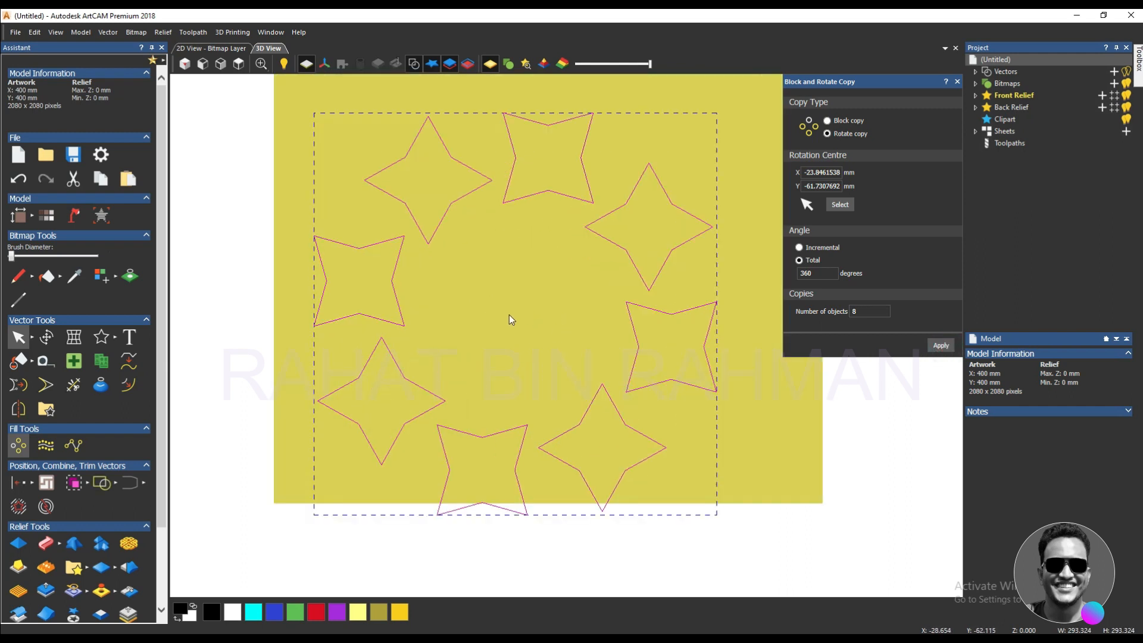
scroll(509, 314, "down", 3)
scroll(552, 309, "up", 3)
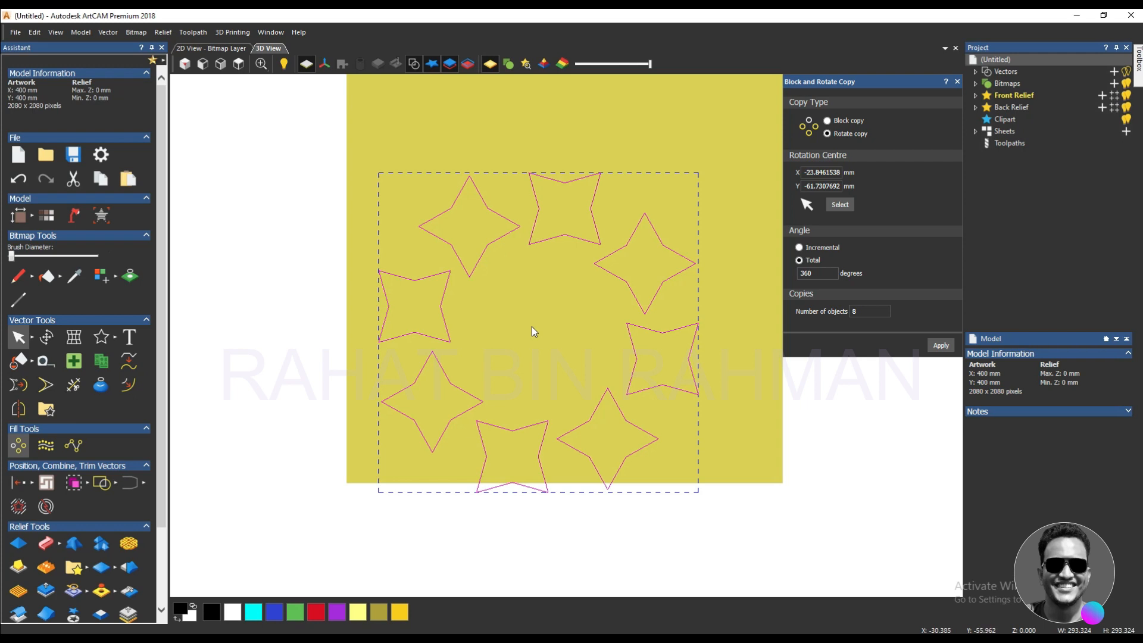
scroll(532, 327, "down", 1)
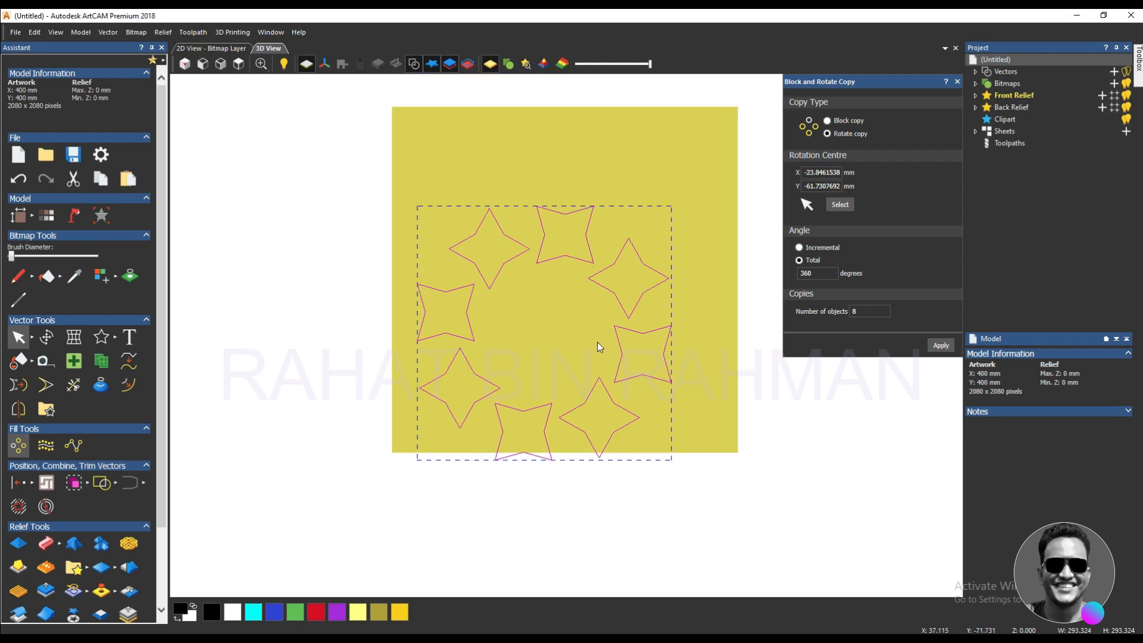
Undo the rotate copy and draw a circle about 122 mm in diameter above and to the right of the star.
key("ctrl+z")
left_click(582, 339)
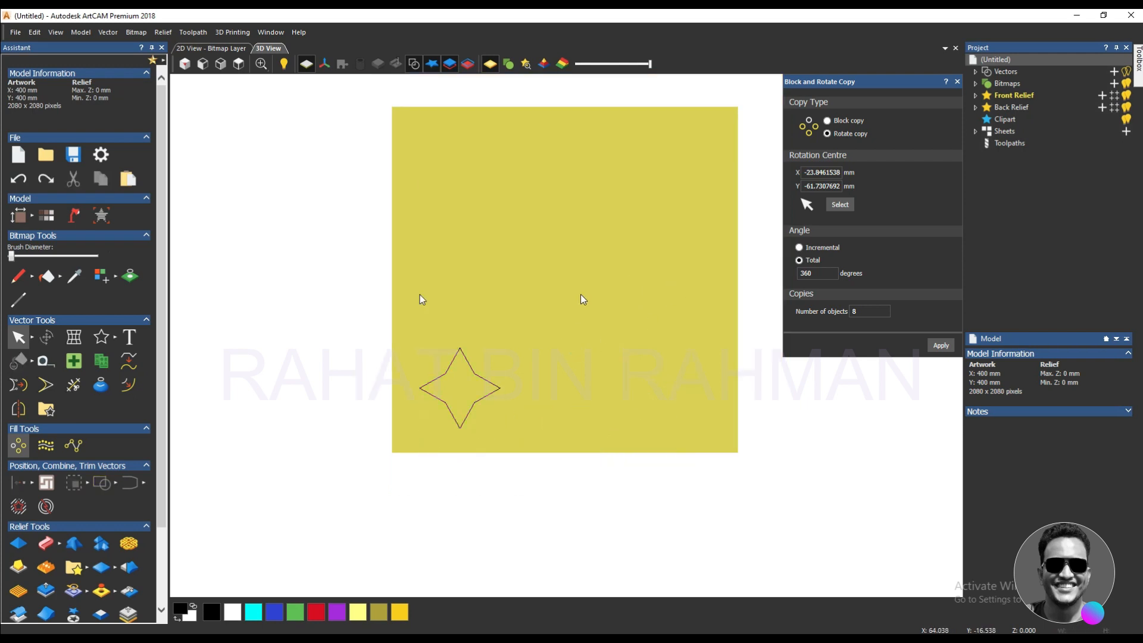
left_click(115, 337)
left_click(151, 338)
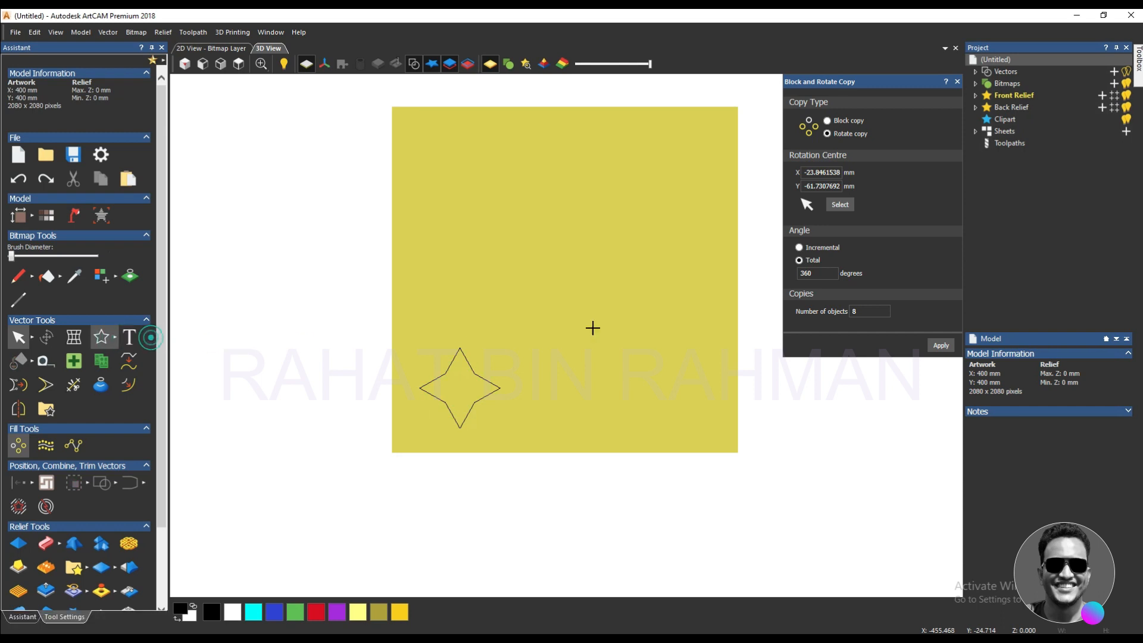
left_click_drag(572, 275, 608, 316)
left_click(643, 343)
scroll(648, 234, "up", 2)
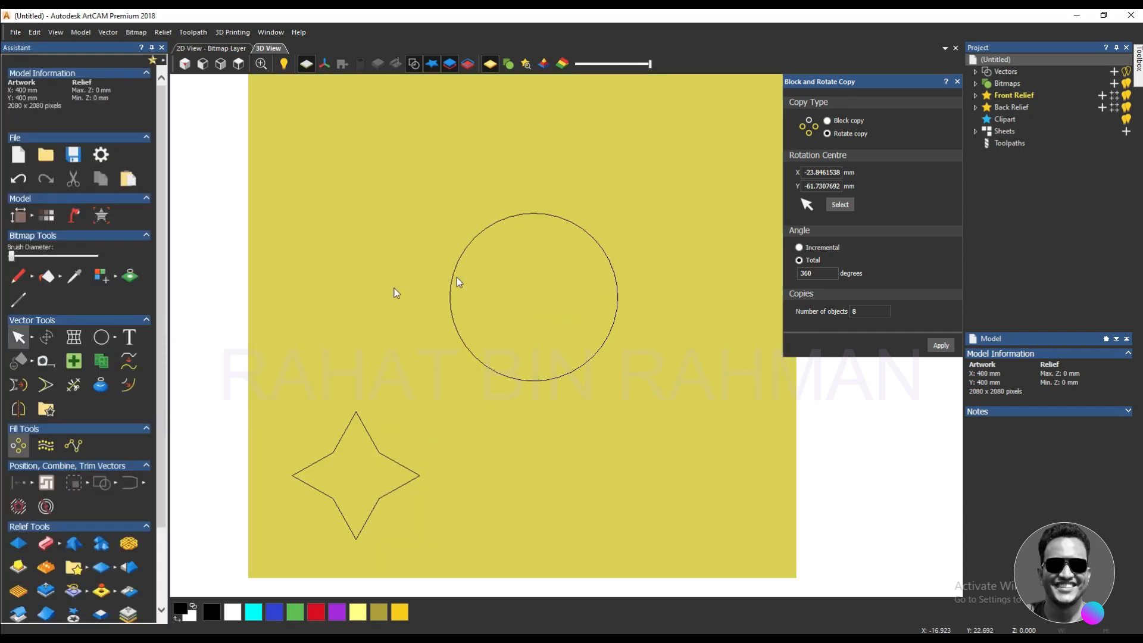
Draw a vertical polyline about 270 mm long through the circle, slightly off its centre.
left_click(115, 337)
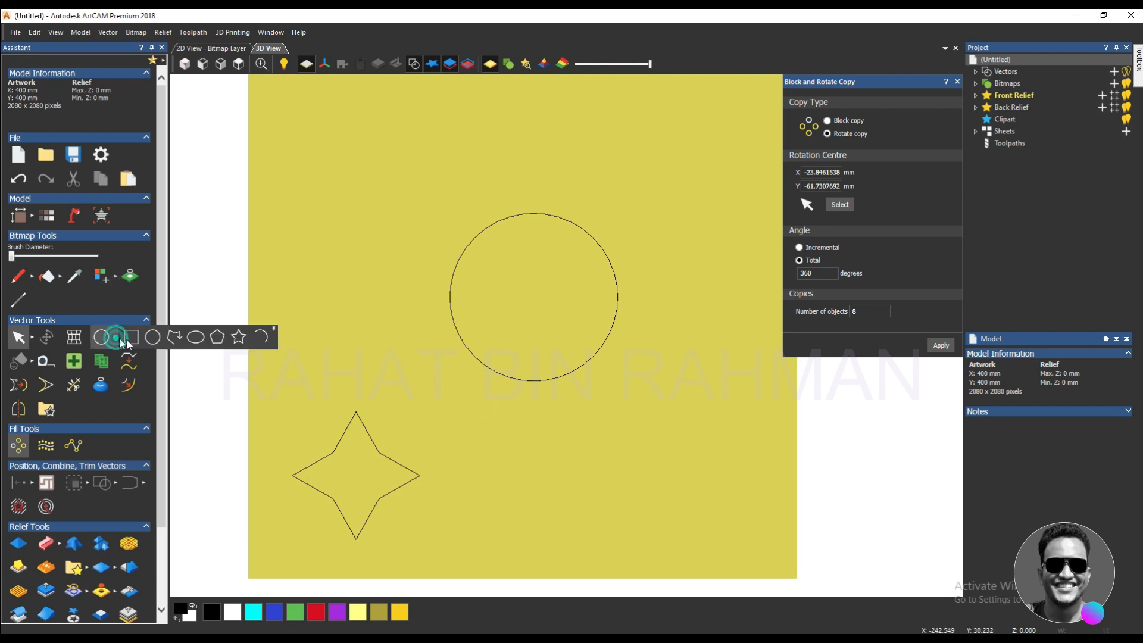
left_click(122, 339)
left_click(524, 114)
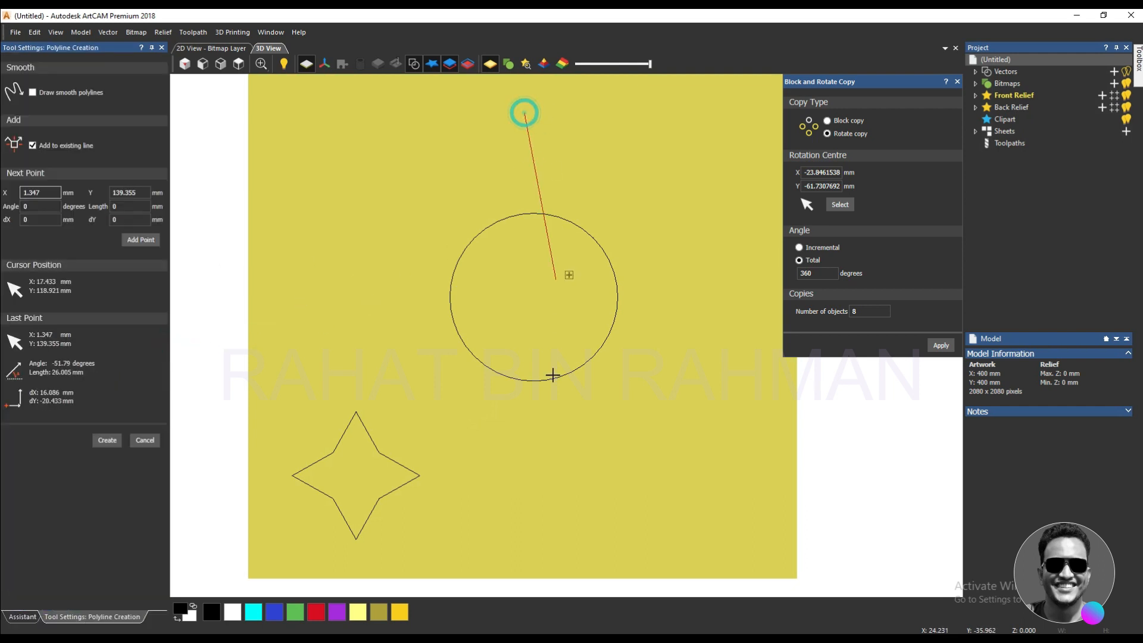
left_click(530, 482)
key("Escape")
key("Escape")
Practise selecting the circle and vertical line together, and nudge the line slightly towards the circle's centre.
left_click_drag(586, 457, 498, 368)
left_click_drag(550, 454, 501, 435)
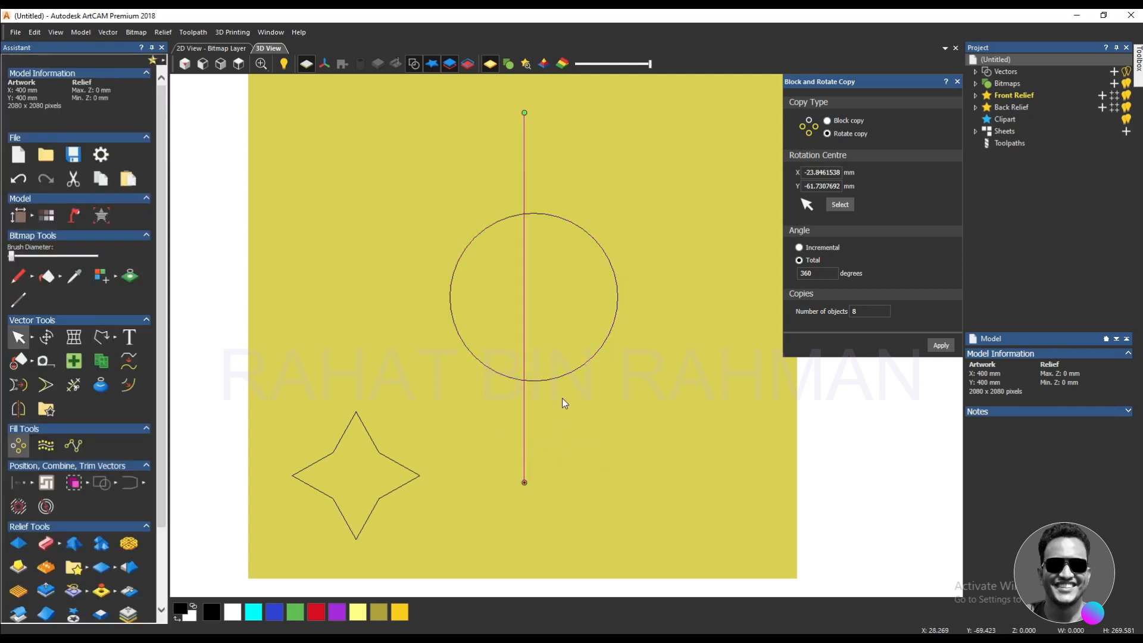
left_click_drag(587, 395, 556, 356)
left_click(524, 420, "shift")
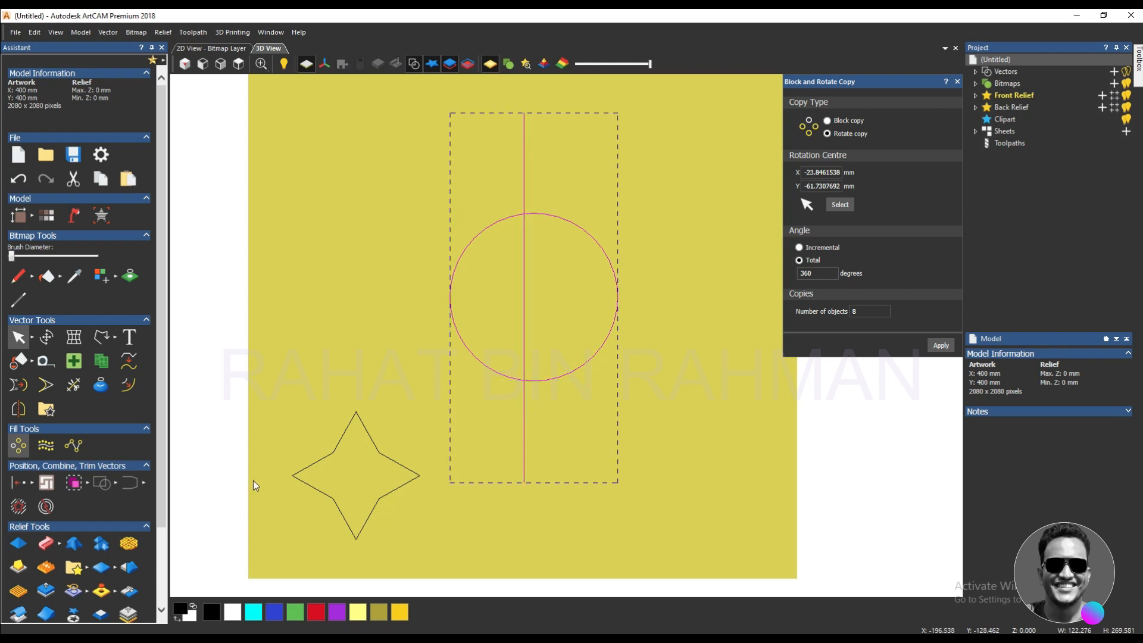
left_click(475, 426)
left_click(523, 425)
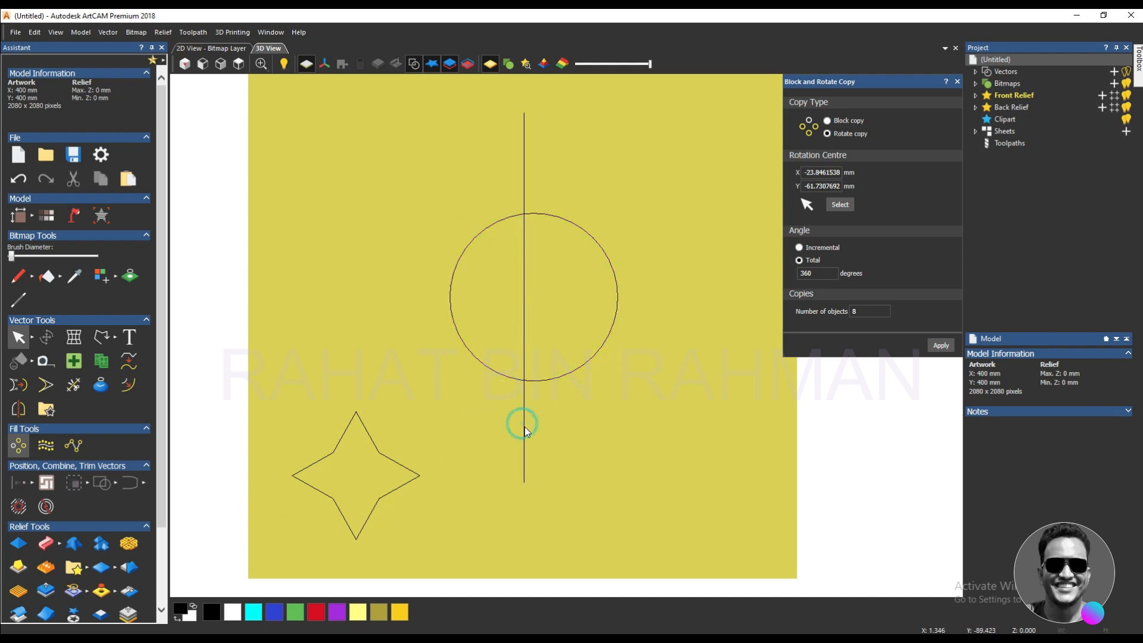
left_click_drag(525, 426, 464, 381)
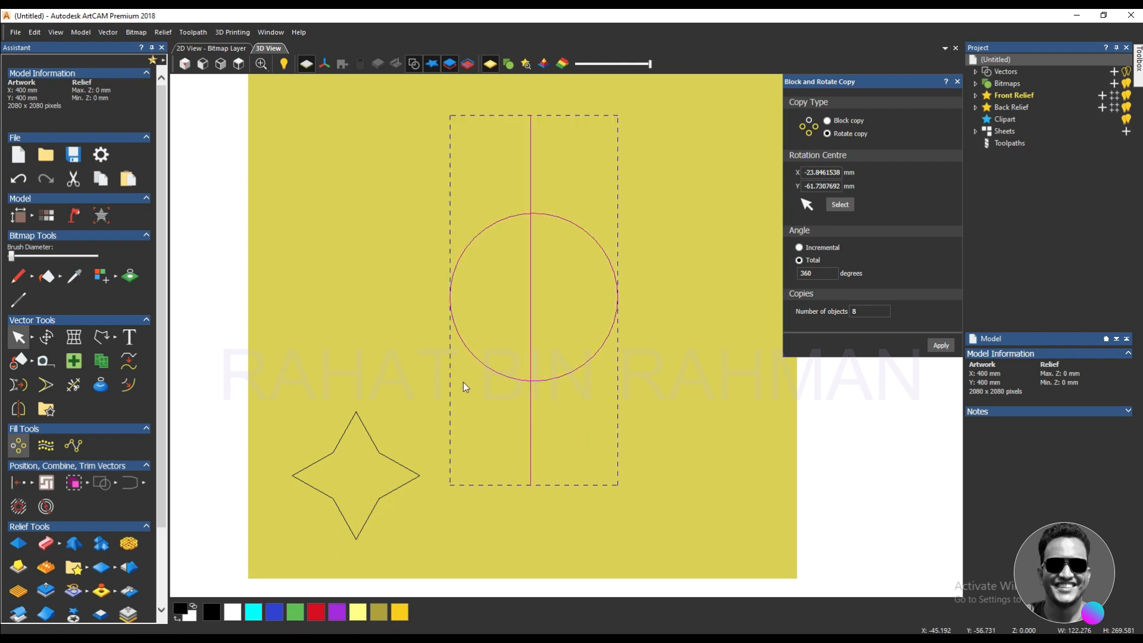
left_click(571, 391)
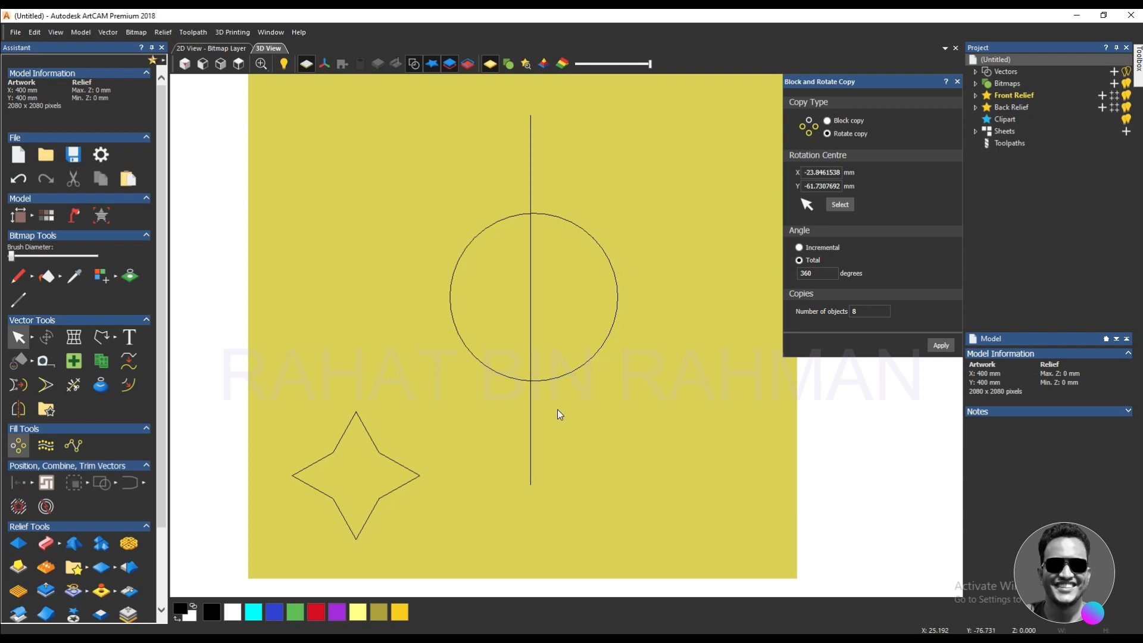
Select the circle first and the vertical line second, and align their centres in both directions.
left_click_drag(584, 472, 495, 364)
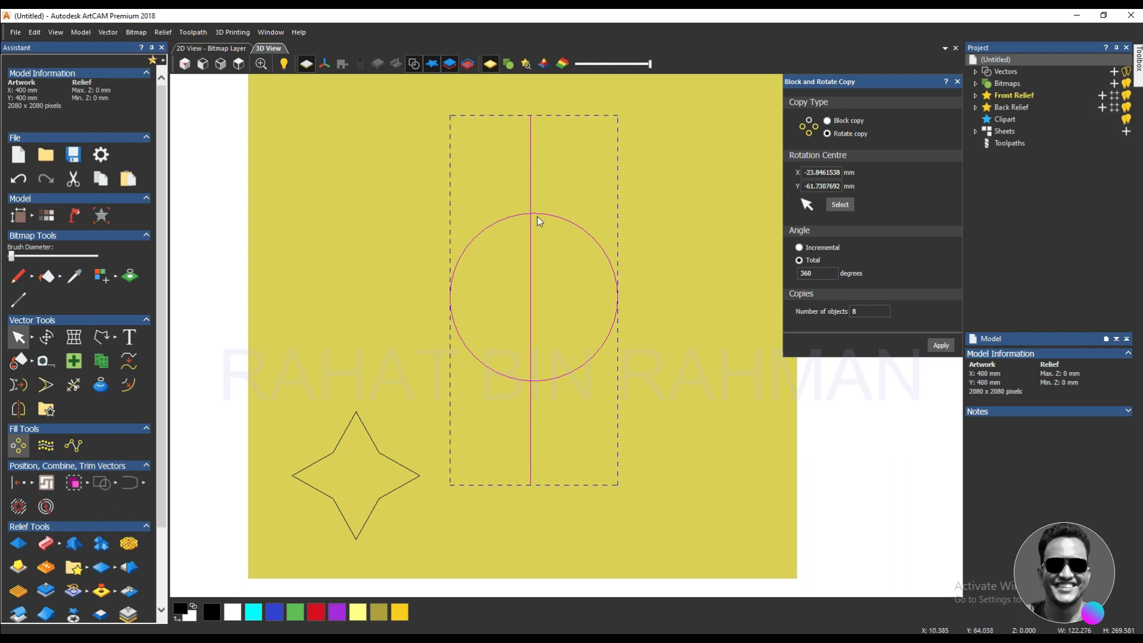
left_click(555, 423)
left_click_drag(574, 468, 544, 366)
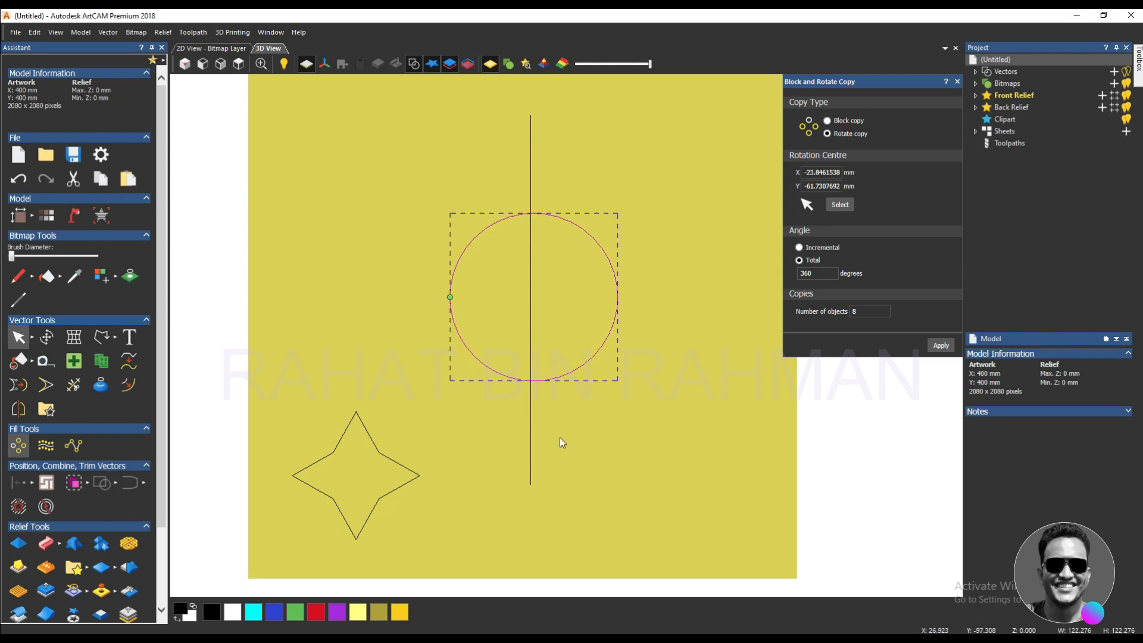
left_click_drag(559, 436, 492, 424, "shift")
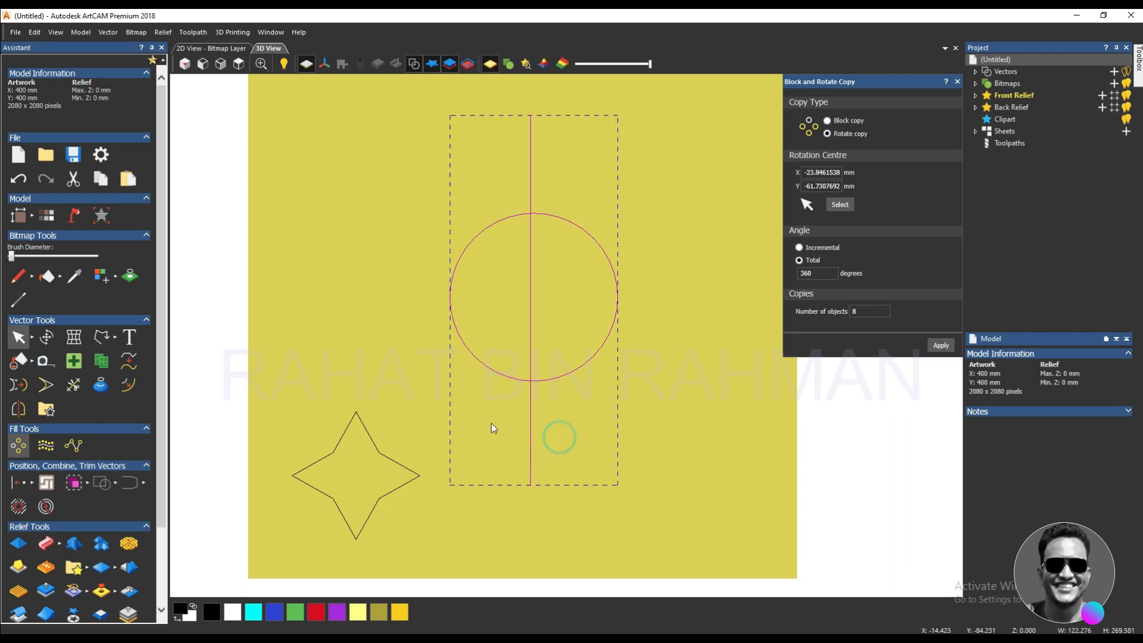
left_click(31, 483)
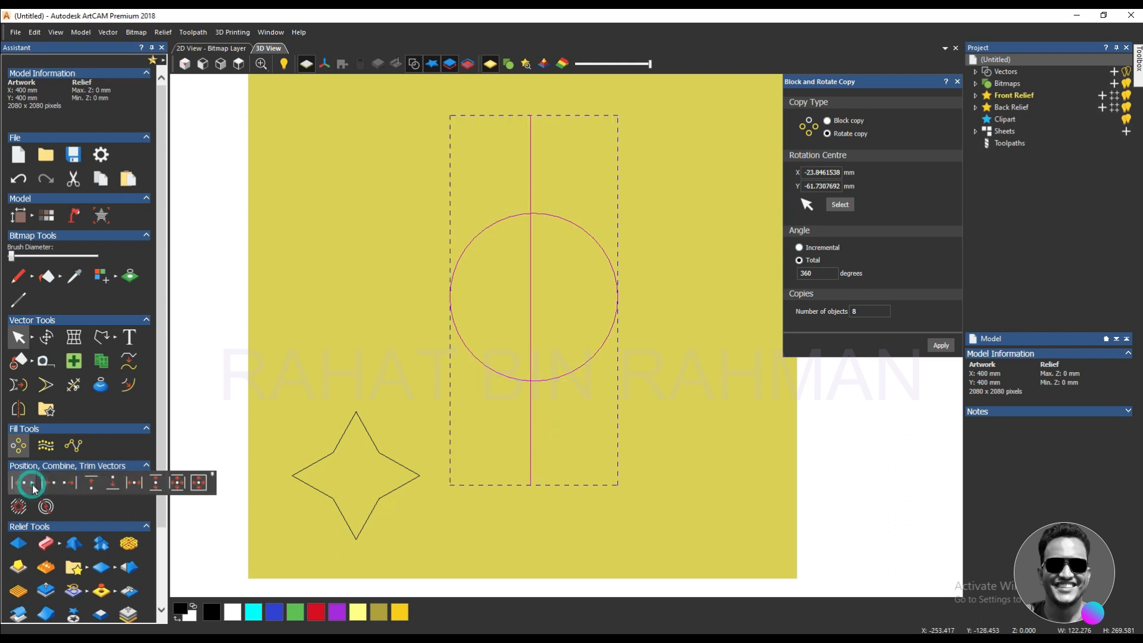
left_click(177, 484)
left_click(414, 332)
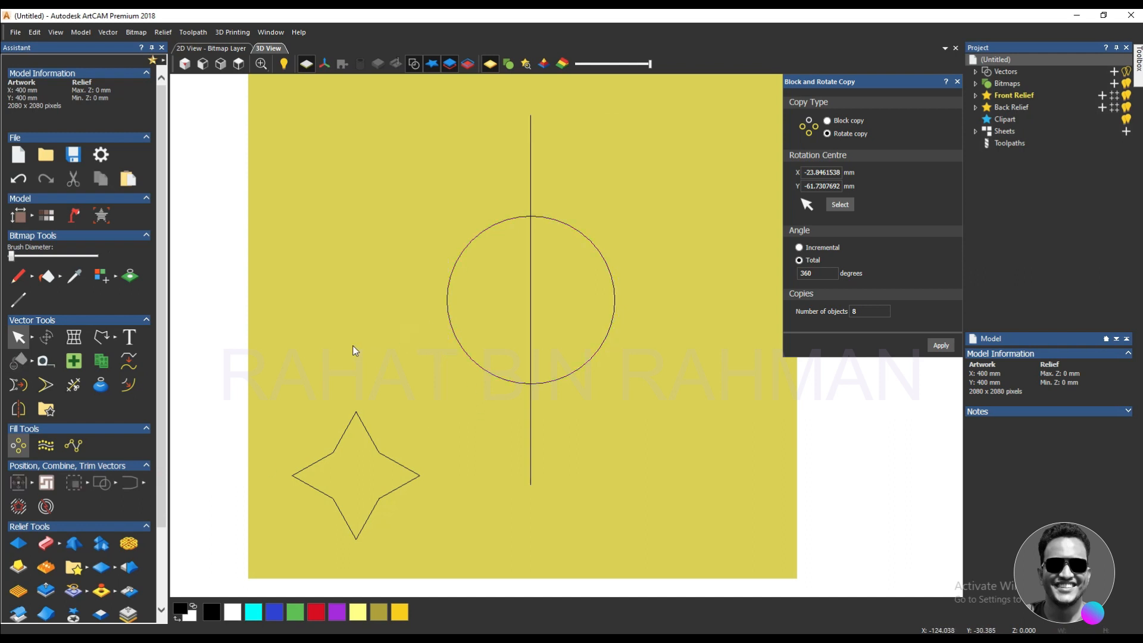
Draw a horizontal polyline about 317 mm long across the circle, slightly above its centre.
left_click(101, 337)
left_click(290, 283)
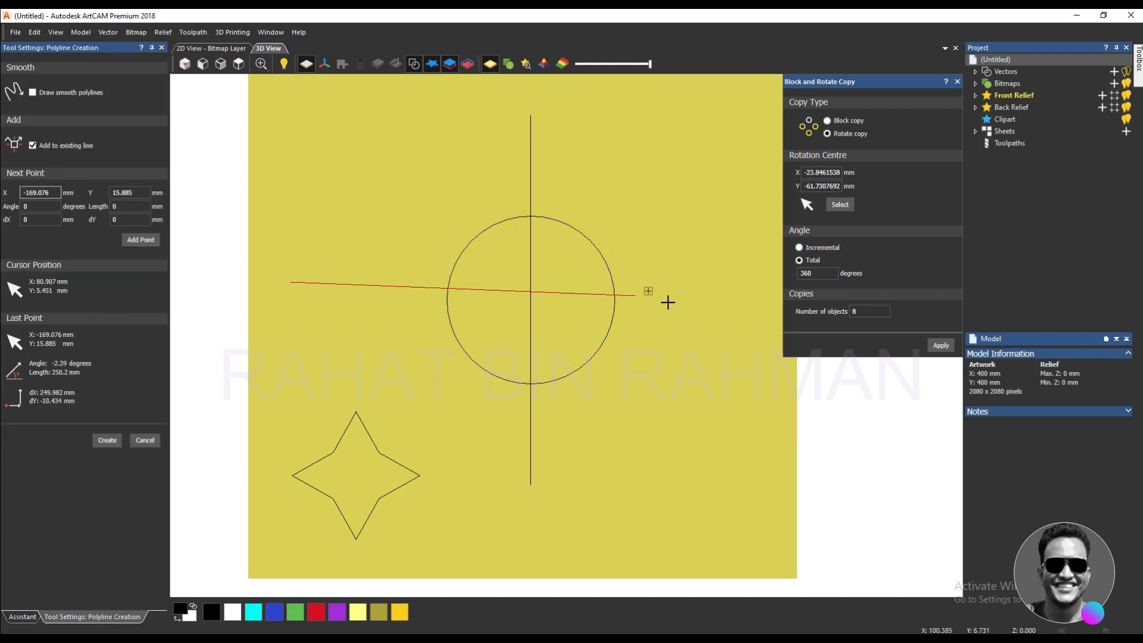
left_click(726, 282)
key("Escape")
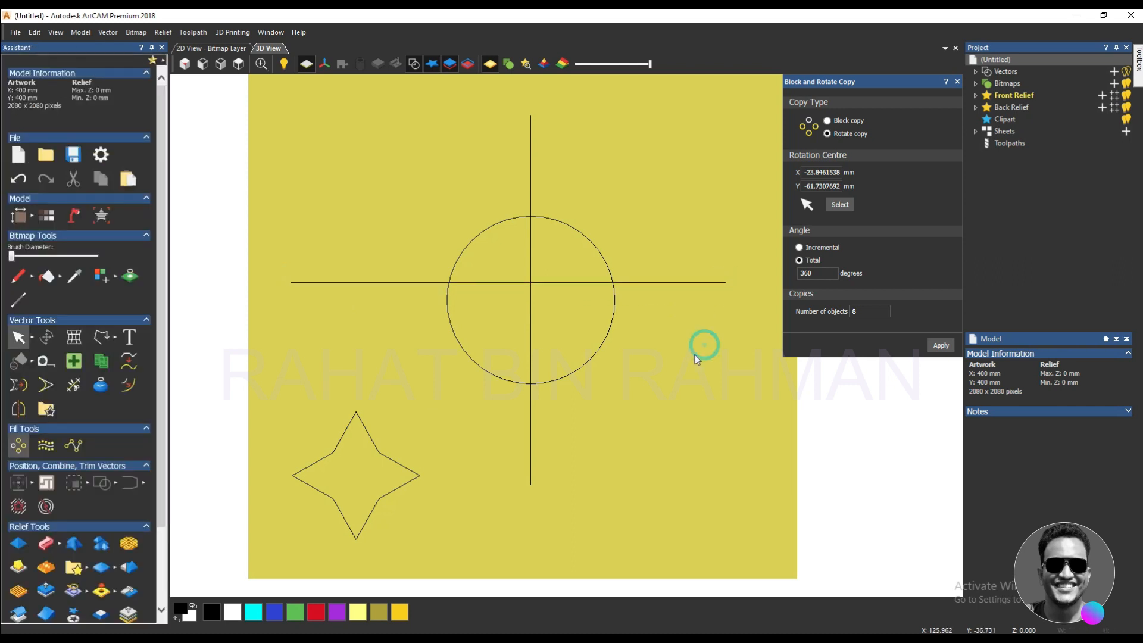
Try centre-aligning the circle to the horizontal line by selecting the circle first, and undo the alignment.
left_click_drag(693, 355, 597, 309)
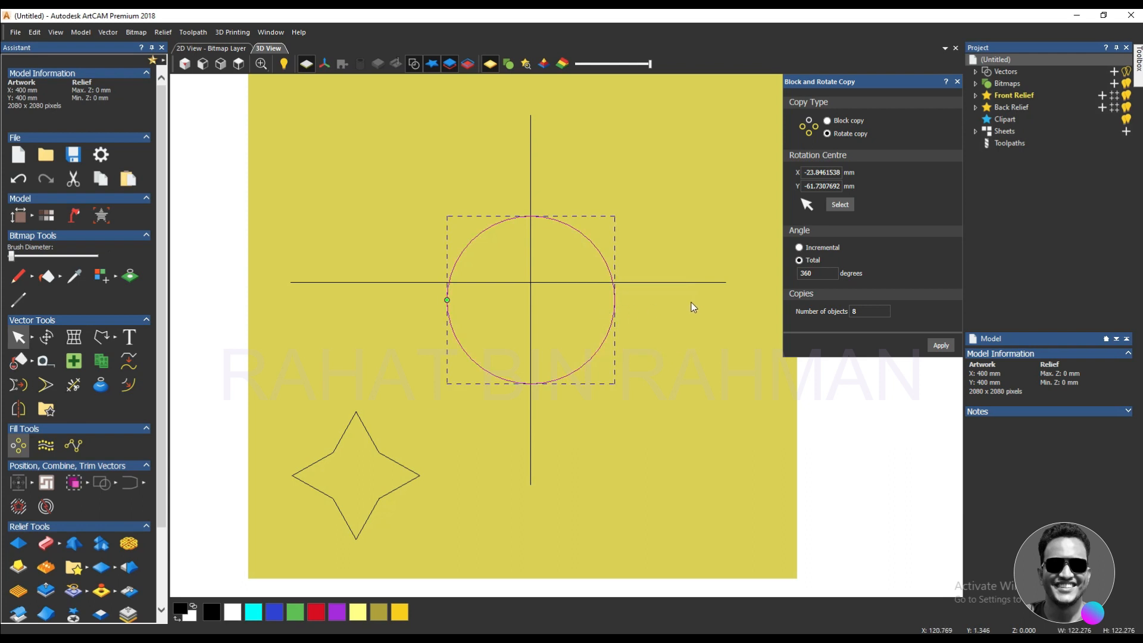
left_click_drag(689, 302, 651, 273, "shift")
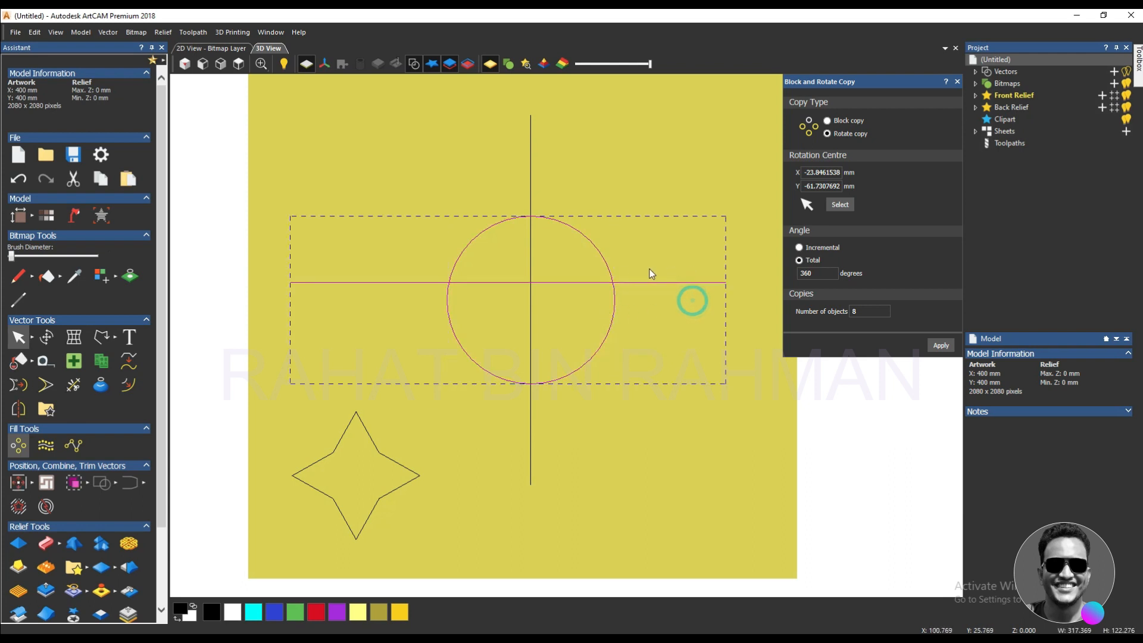
left_click(24, 485)
key("ctrl+z")
left_click(670, 406)
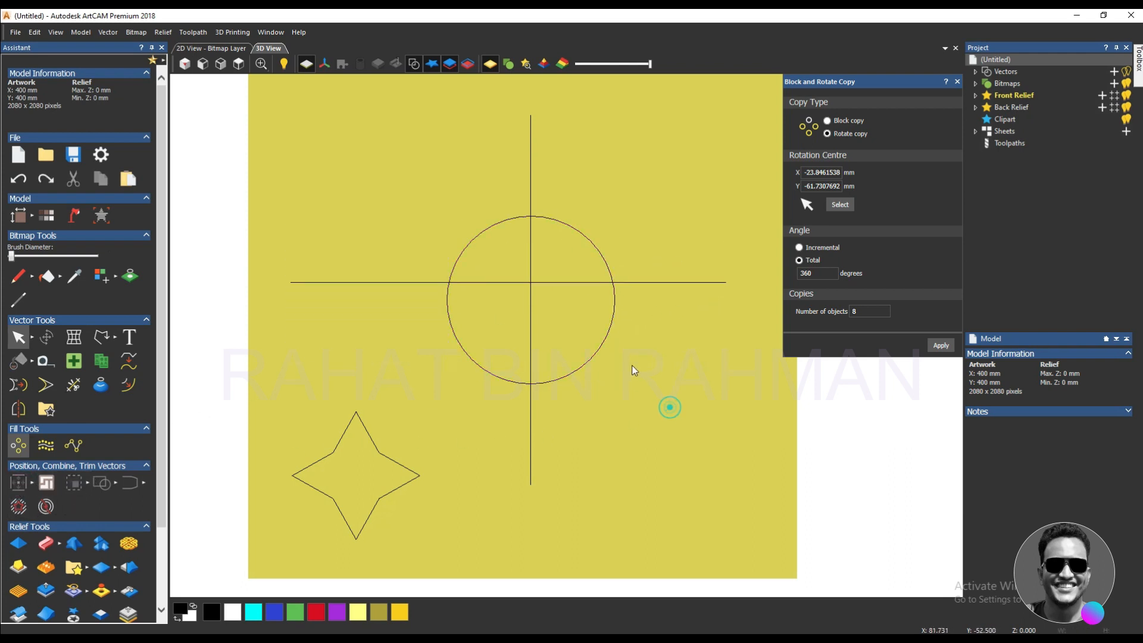
Select the horizontal line first and the circle second, and align the line's centre with the circle's centre.
left_click_drag(678, 317, 652, 258)
left_click(607, 335, "shift")
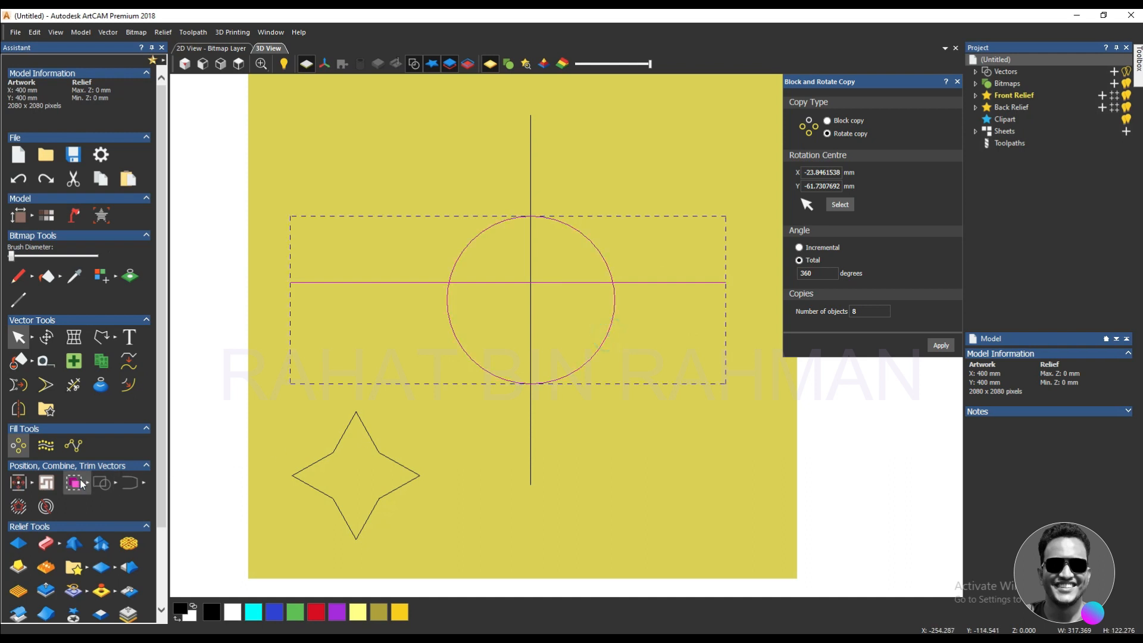
left_click(23, 483)
left_click(357, 371)
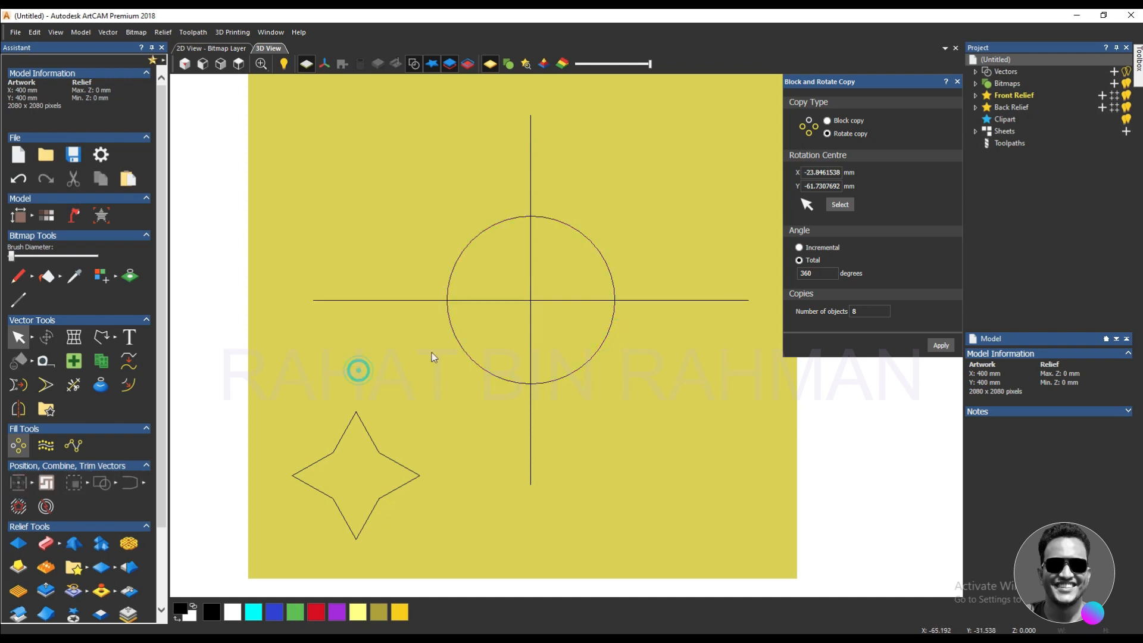
Move the star up and to the right so that it sits against the circle's lower-left edge.
left_click(383, 454)
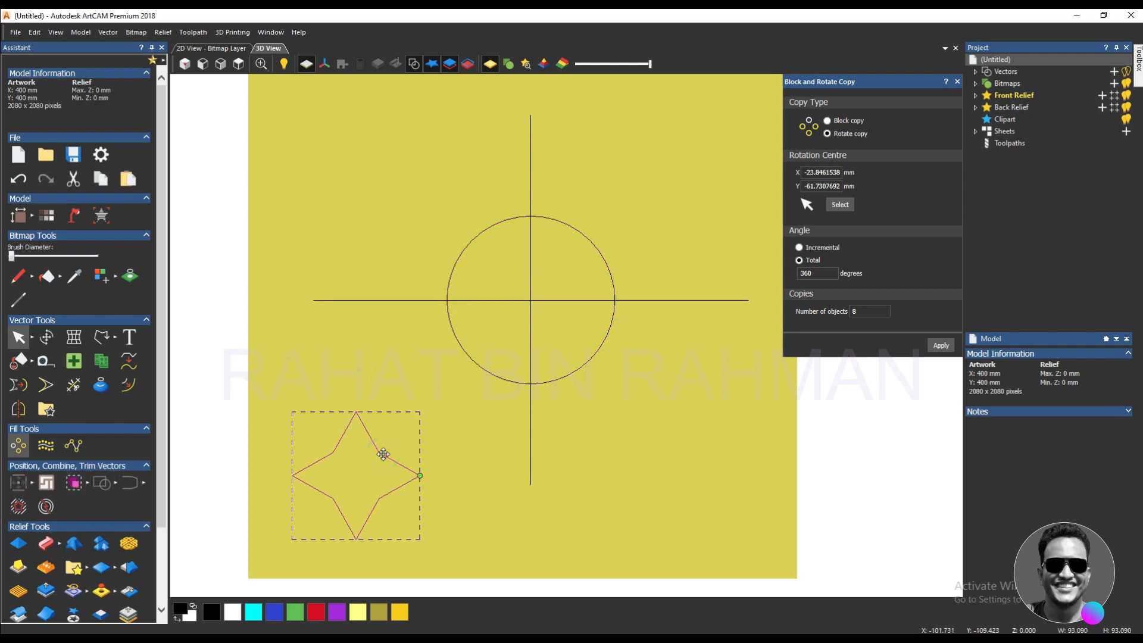
left_click_drag(383, 454, 432, 357)
Set the rotation centre at the crossing lines in the circle's centre and rotate-copy the star as 5 objects over 360 degrees.
scroll(566, 295, "up", 2)
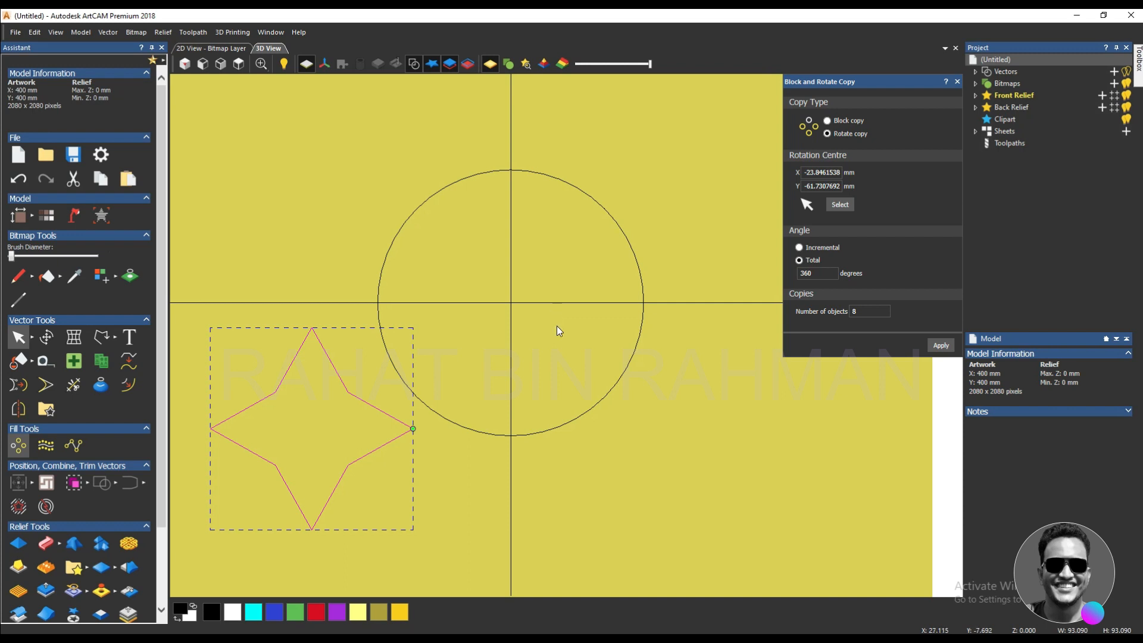
left_click(840, 205)
double_click(851, 311)
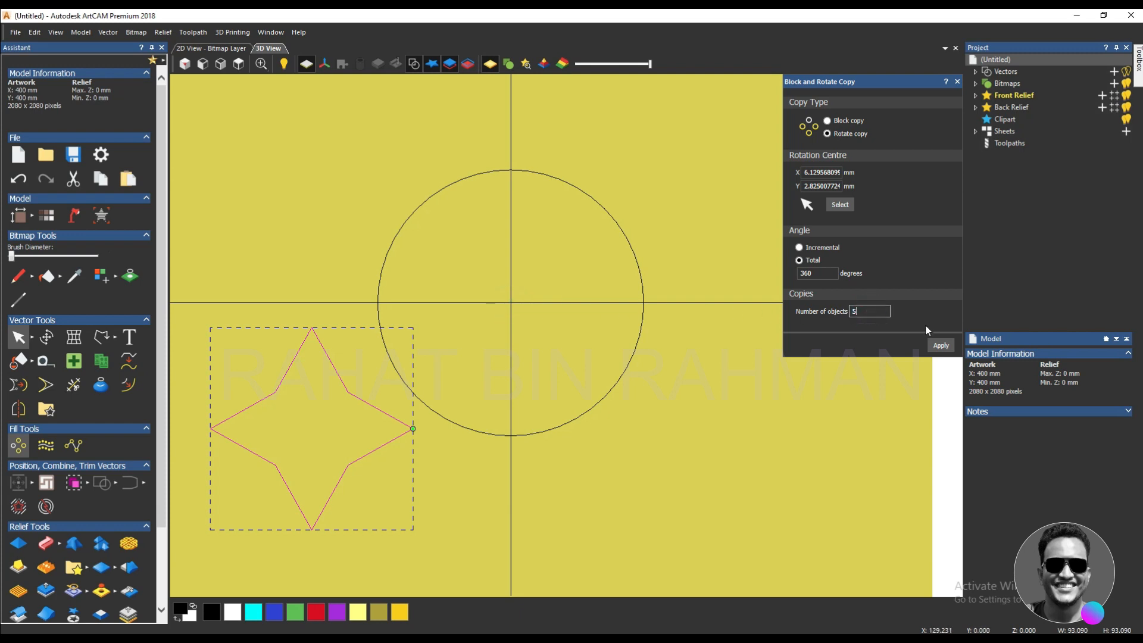
left_click(941, 345)
scroll(496, 377, "down", 3)
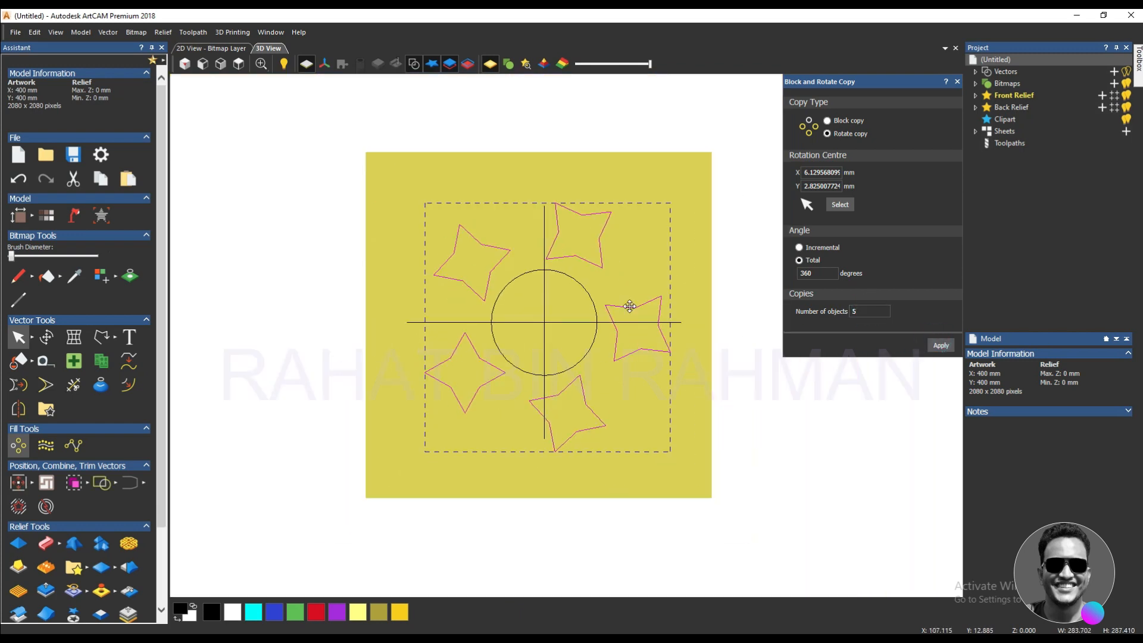
scroll(630, 306, "up", 3)
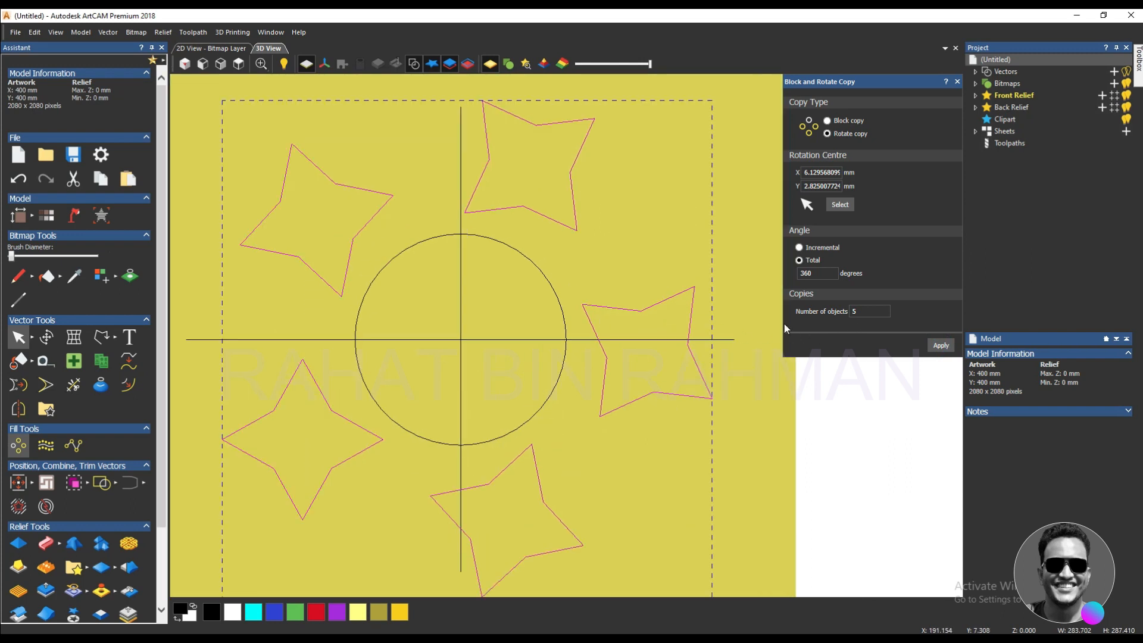
Undo the five-object rotate copy and rotate-copy the star around the same centre as 8 objects.
key("ctrl+z")
left_click(858, 310)
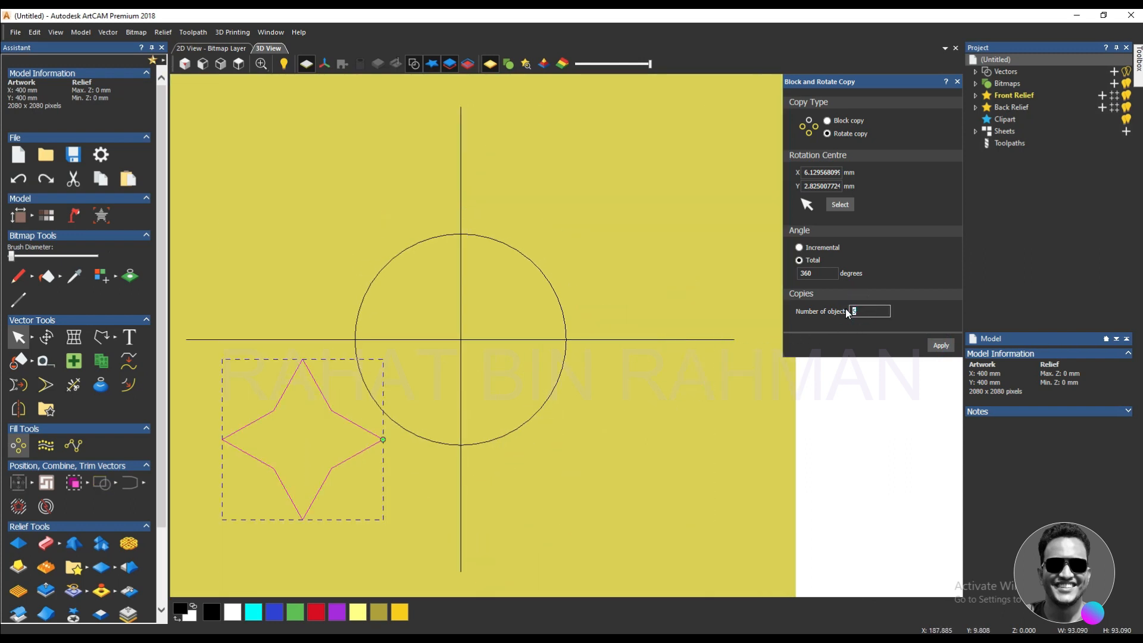
type("8")
left_click(940, 345)
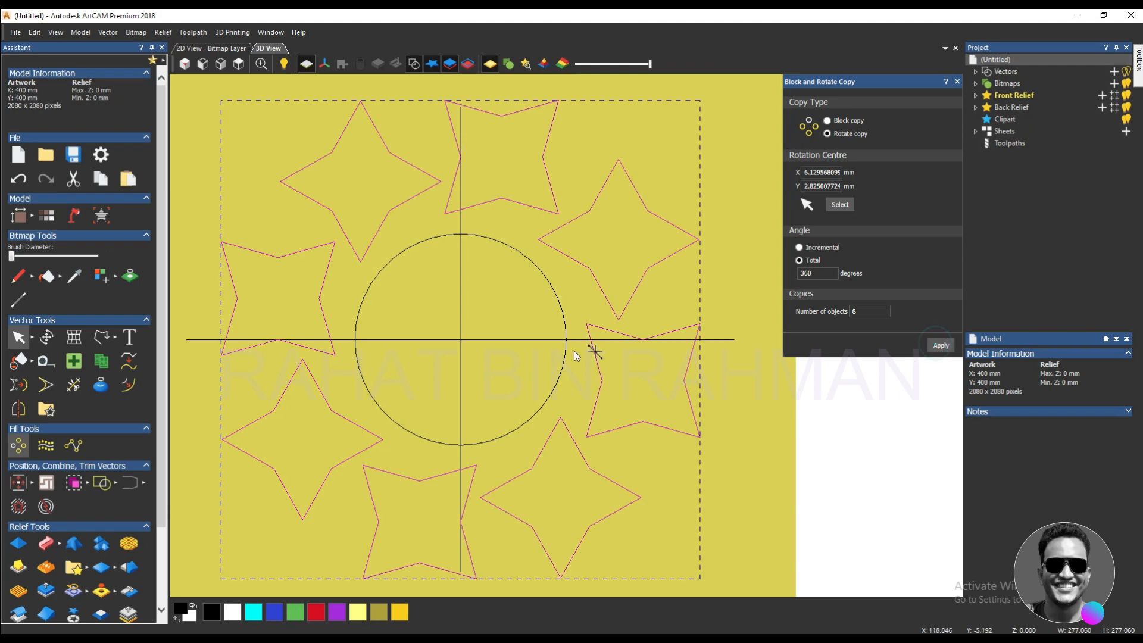
Deselect the rotated stars and examine their arrangement around the circle both close up and as a whole.
scroll(496, 362, "down", 2)
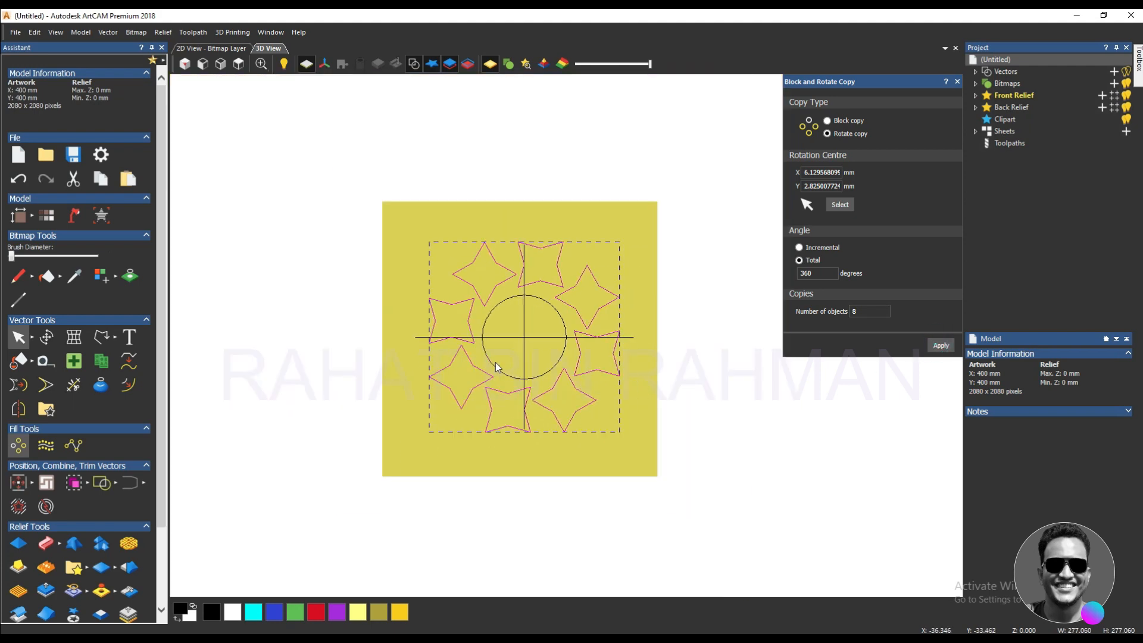
scroll(530, 351, "up", 2)
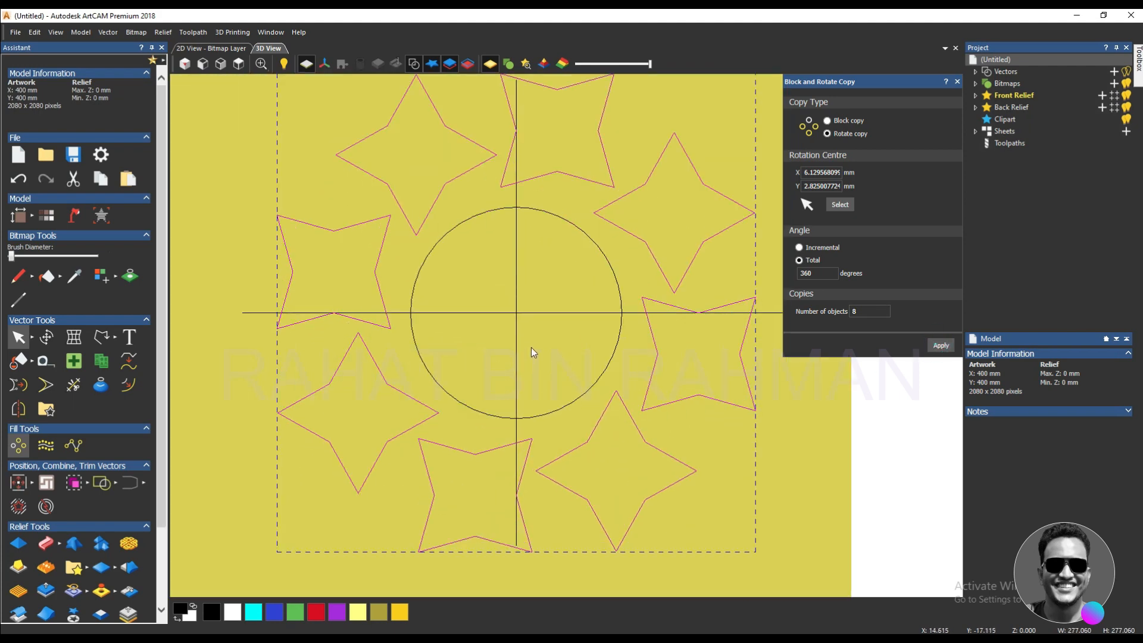
scroll(531, 347, "down", 2)
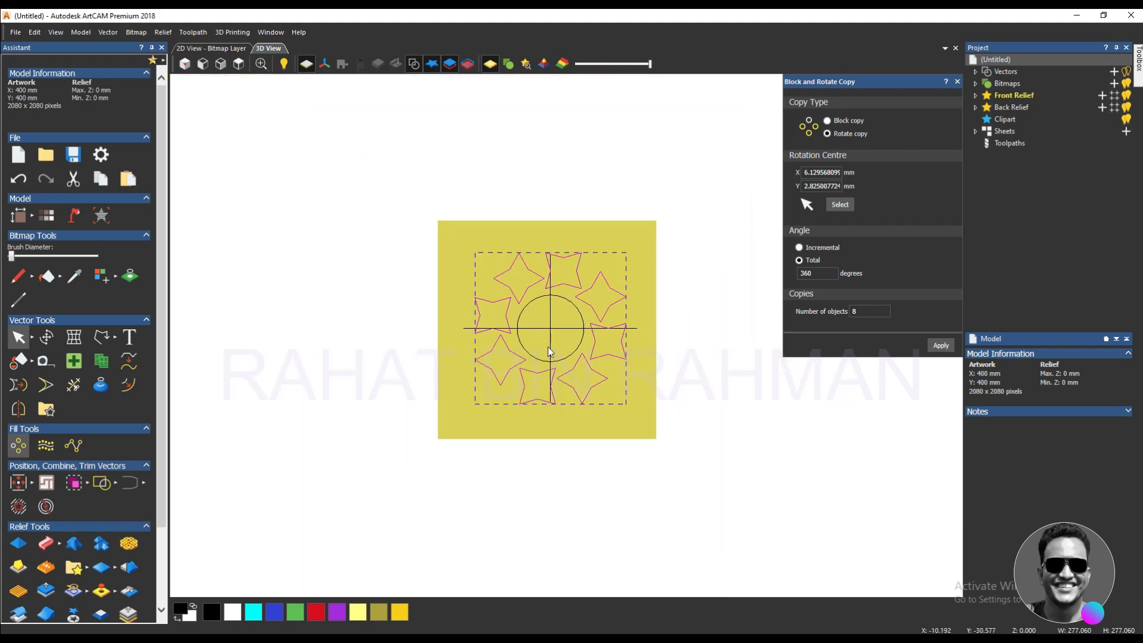
scroll(536, 342, "up", 1)
scroll(500, 344, "down", 1)
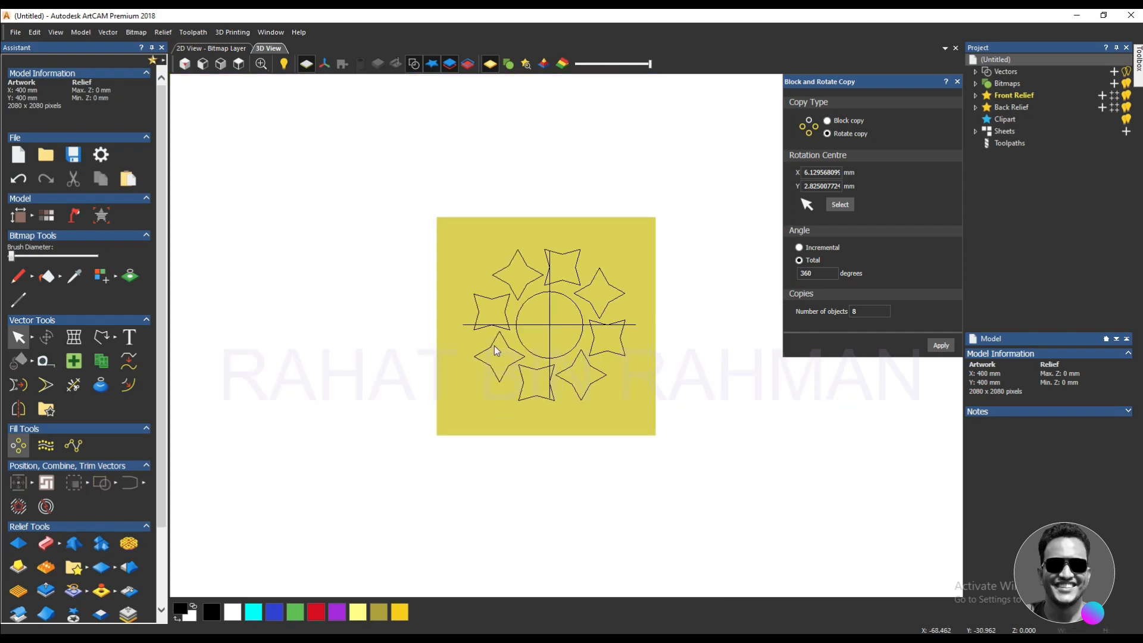
scroll(571, 340, "up", 2)
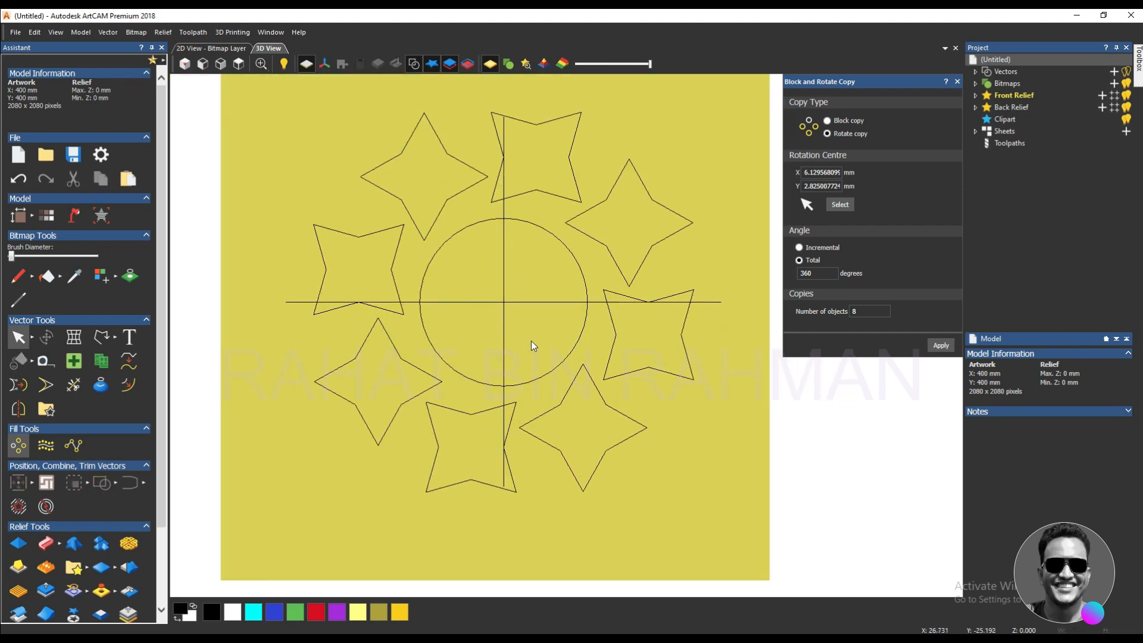
scroll(528, 342, "down", 3)
scroll(569, 340, "up", 3)
scroll(571, 338, "up", 1)
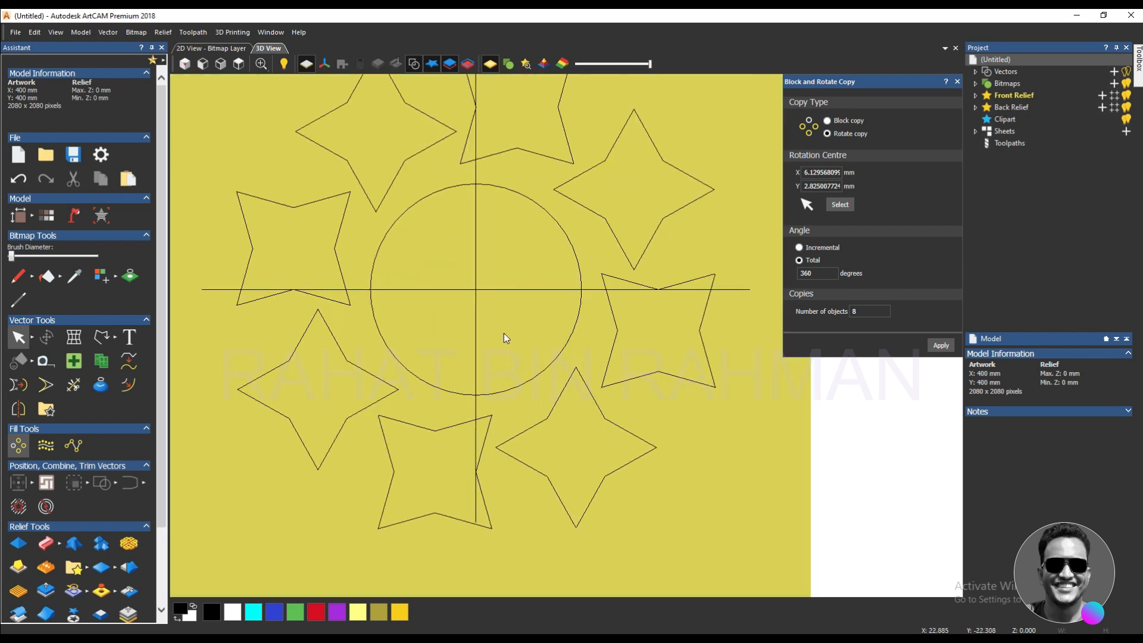
scroll(500, 333, "down", 3)
scroll(549, 338, "up", 1)
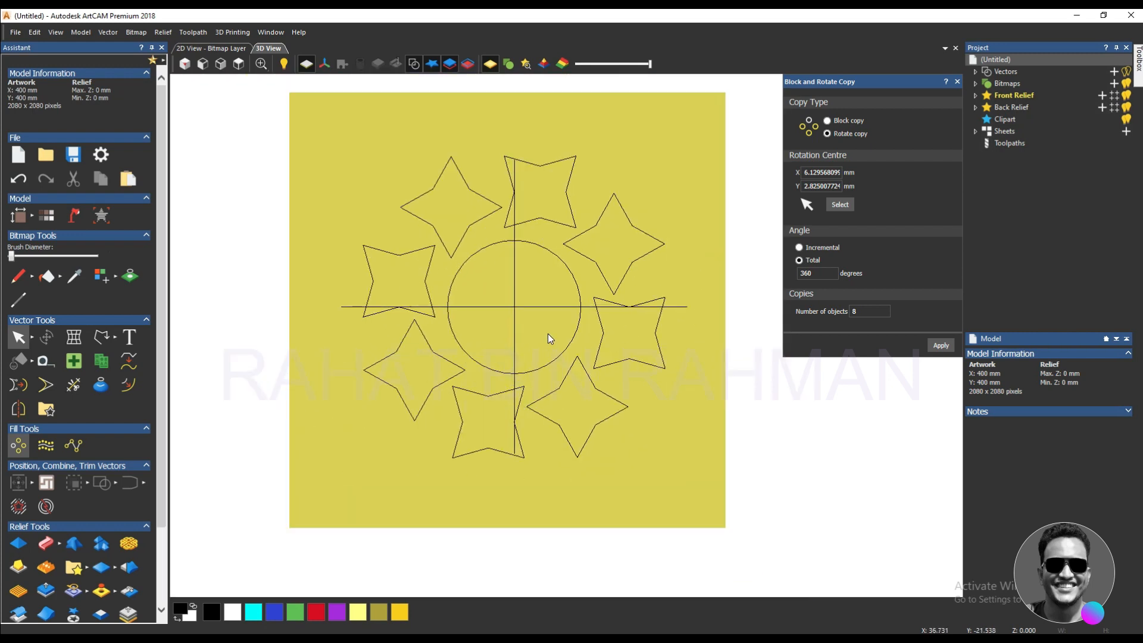
Delete all the stars, the circle and the crossing lines, and close the Block and Rotate Copy tool.
key("alt")
left_click_drag(703, 481, 340, 118)
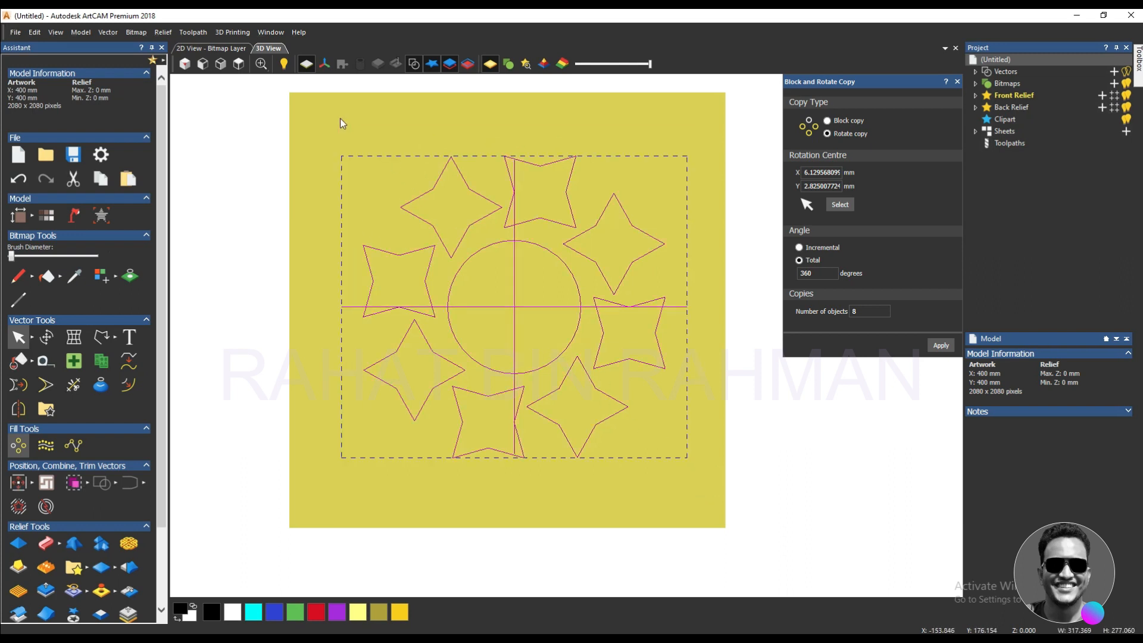
key("Delete")
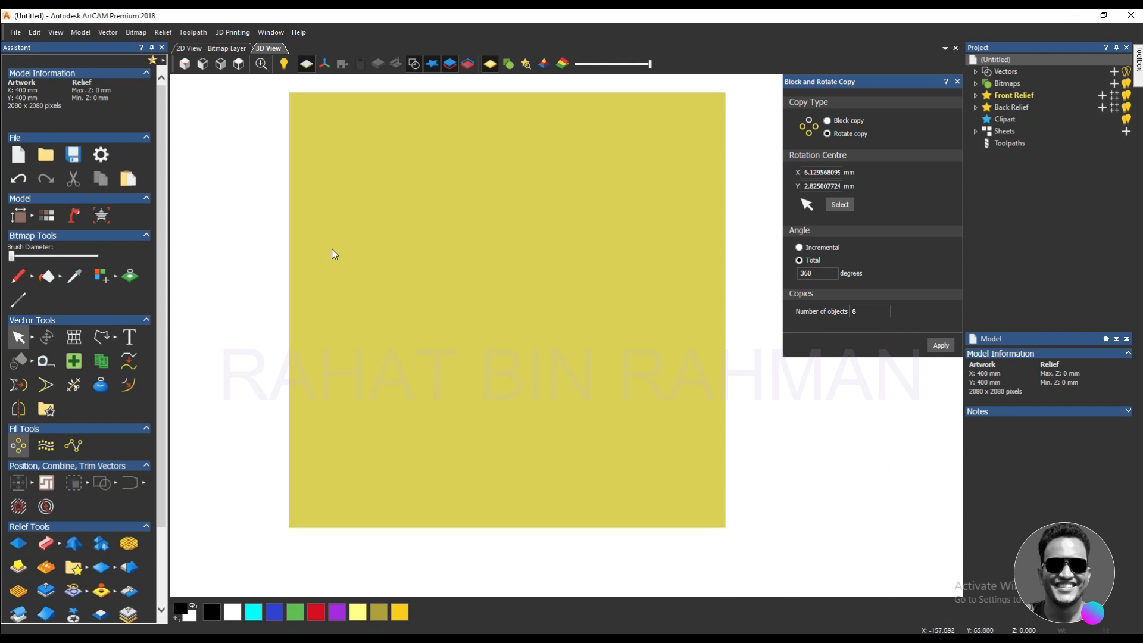
left_click(956, 83)
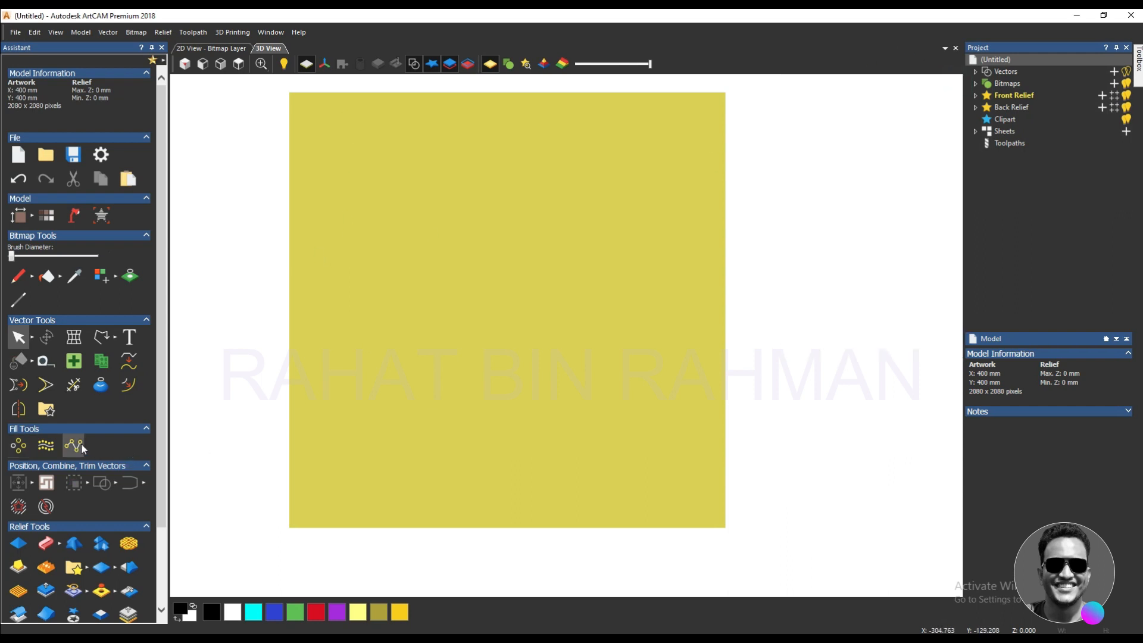
Draw a smooth wavy polyline rising diagonally from lower left to upper right across the artwork, about 263 mm wide and 207 mm high.
left_click(103, 338)
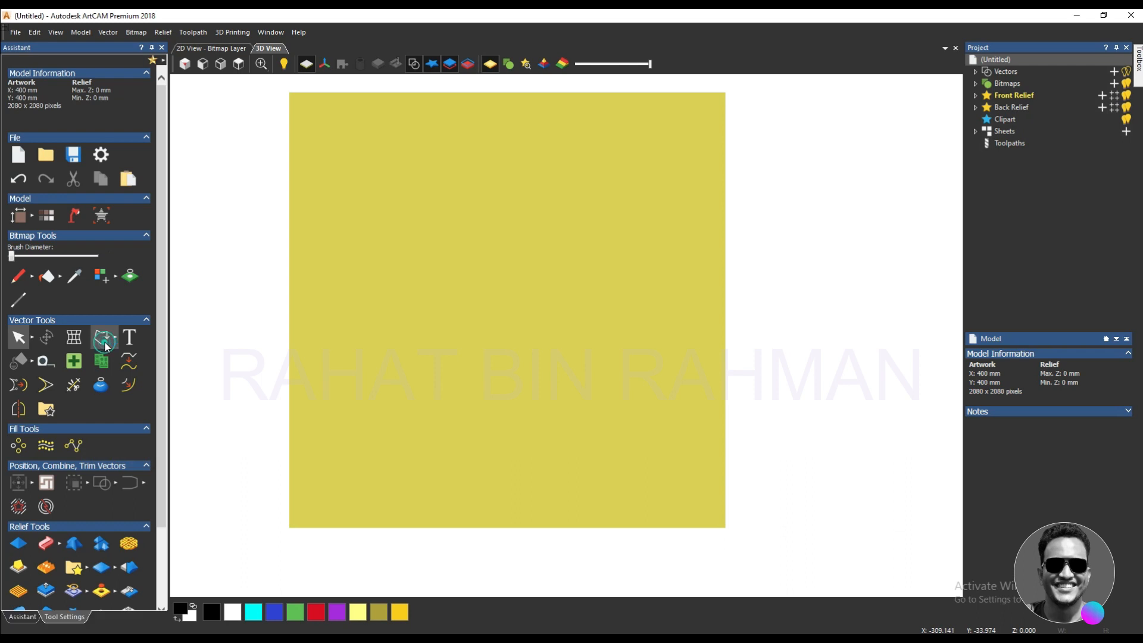
left_click(346, 417)
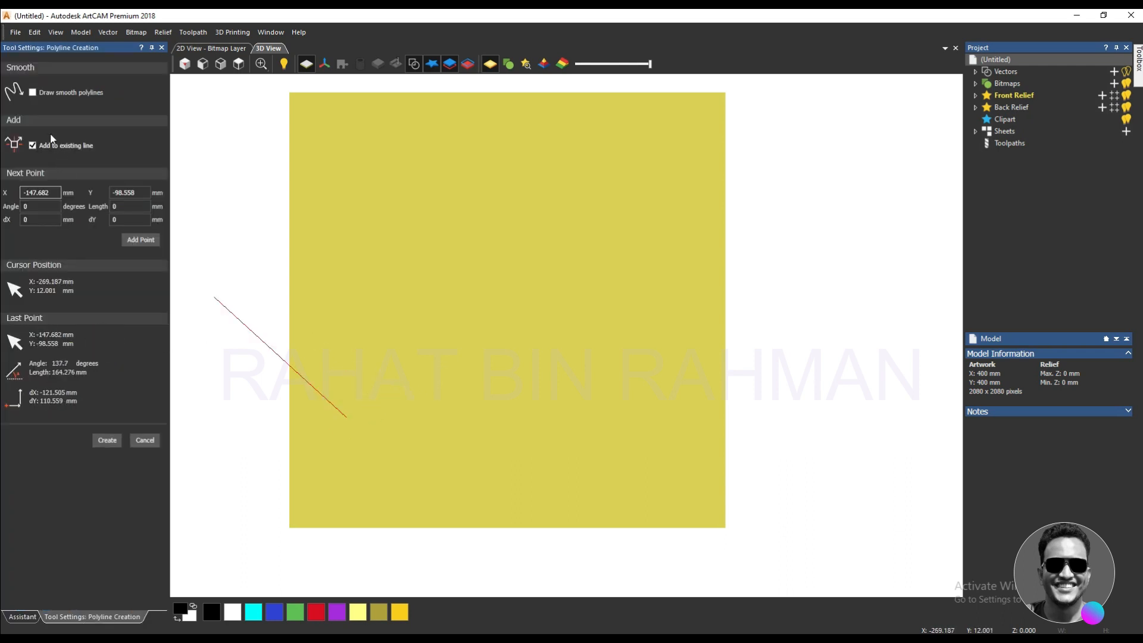
left_click(32, 93)
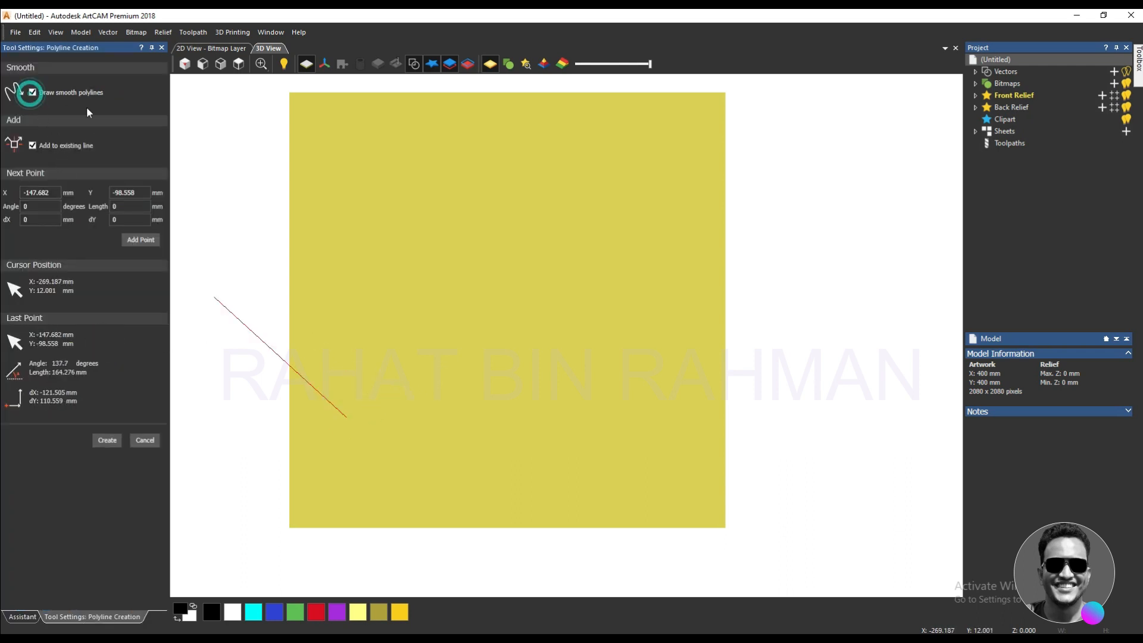
left_click(370, 403)
left_click(416, 355)
left_click(483, 319)
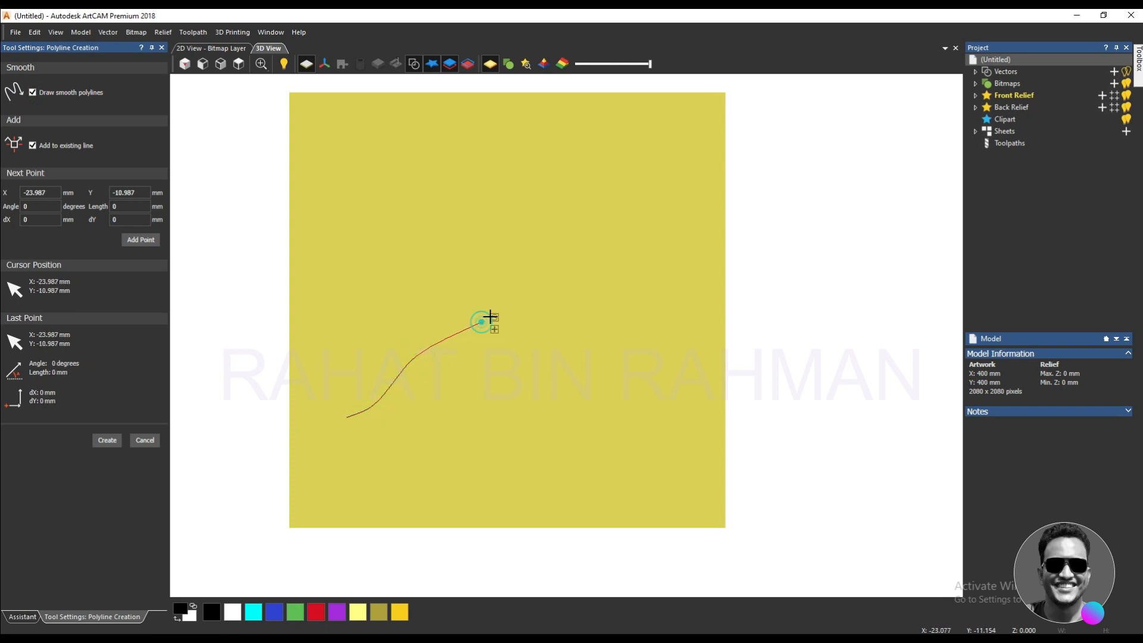
left_click(530, 263)
left_click(582, 244)
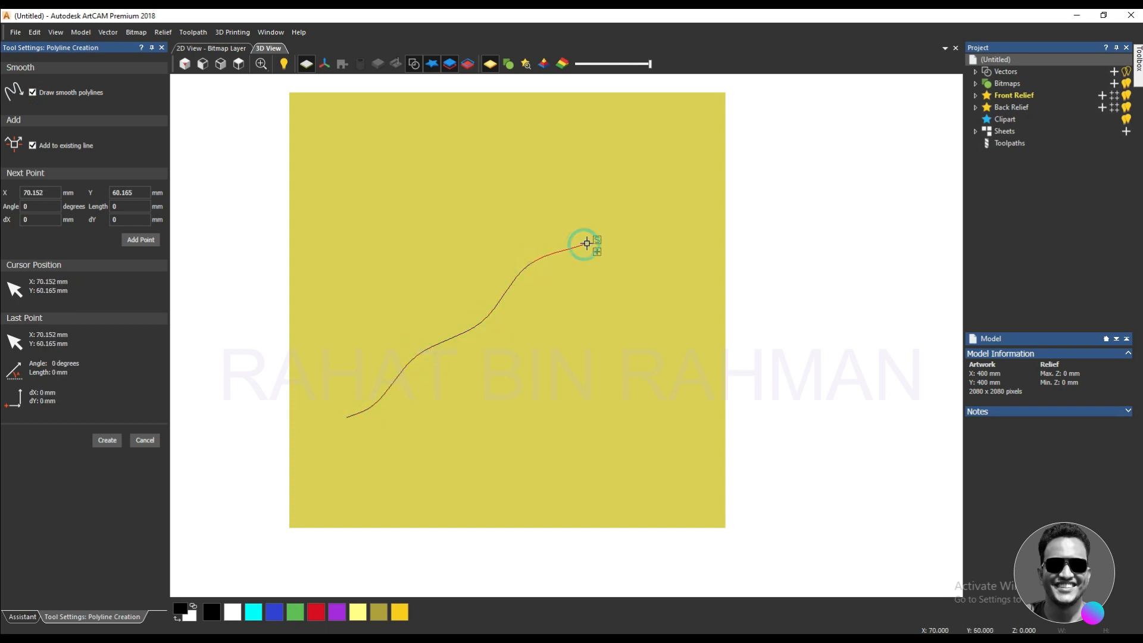
left_click(632, 191)
key("Escape")
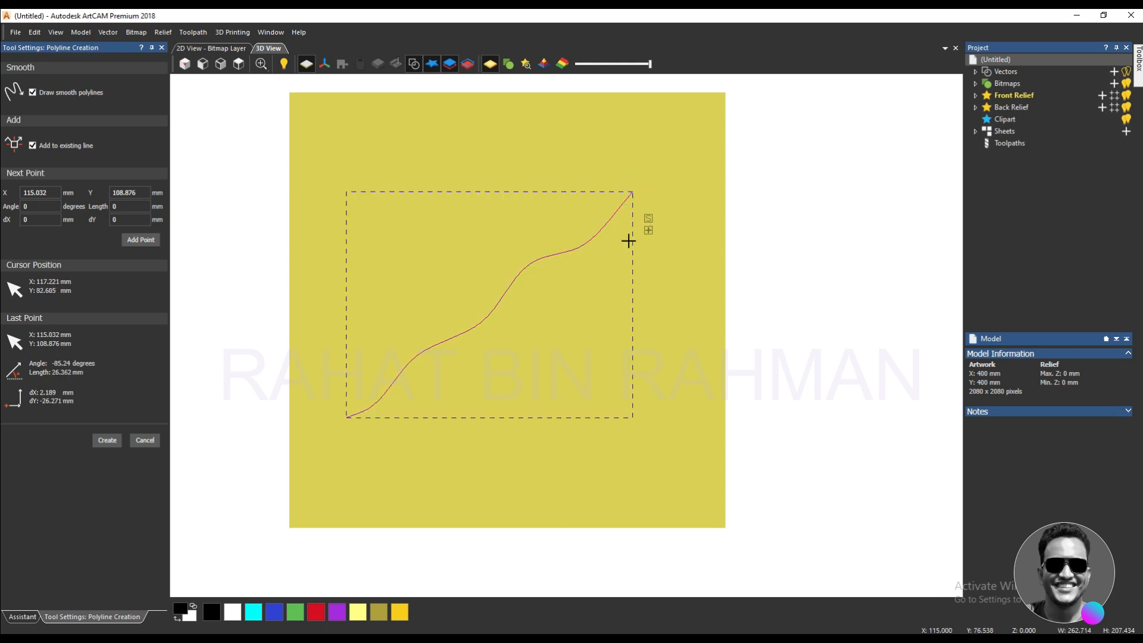
key("Escape")
left_click(564, 333)
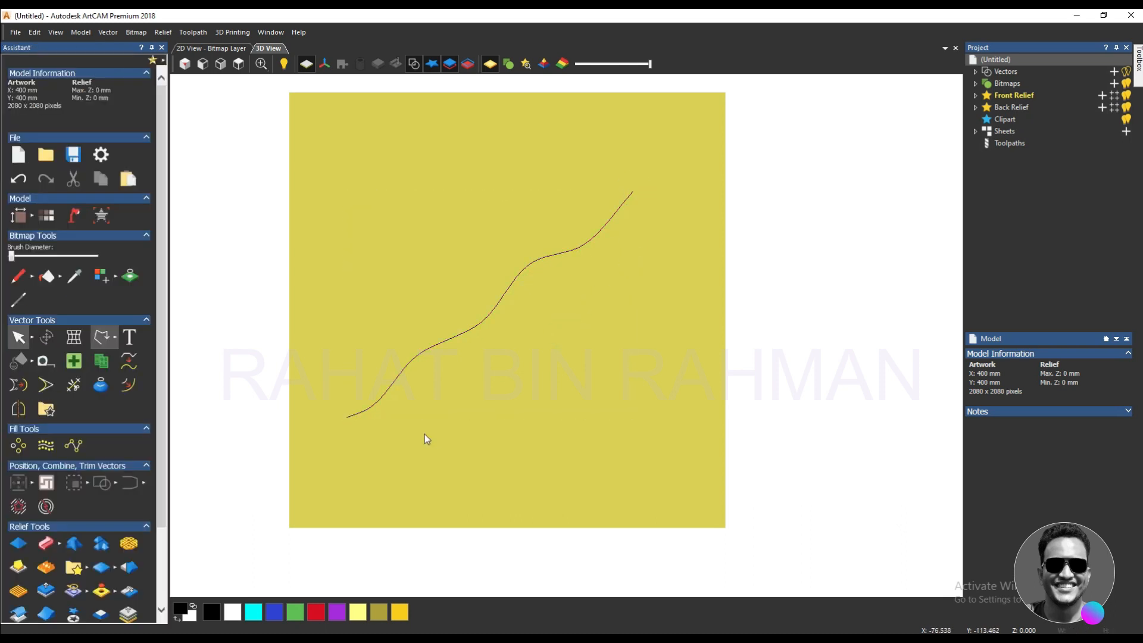
Create a four-pointed star about 41 mm across just below the lower end of the wavy curve, and deselect it.
scroll(424, 439, "up", 1)
left_click(115, 337)
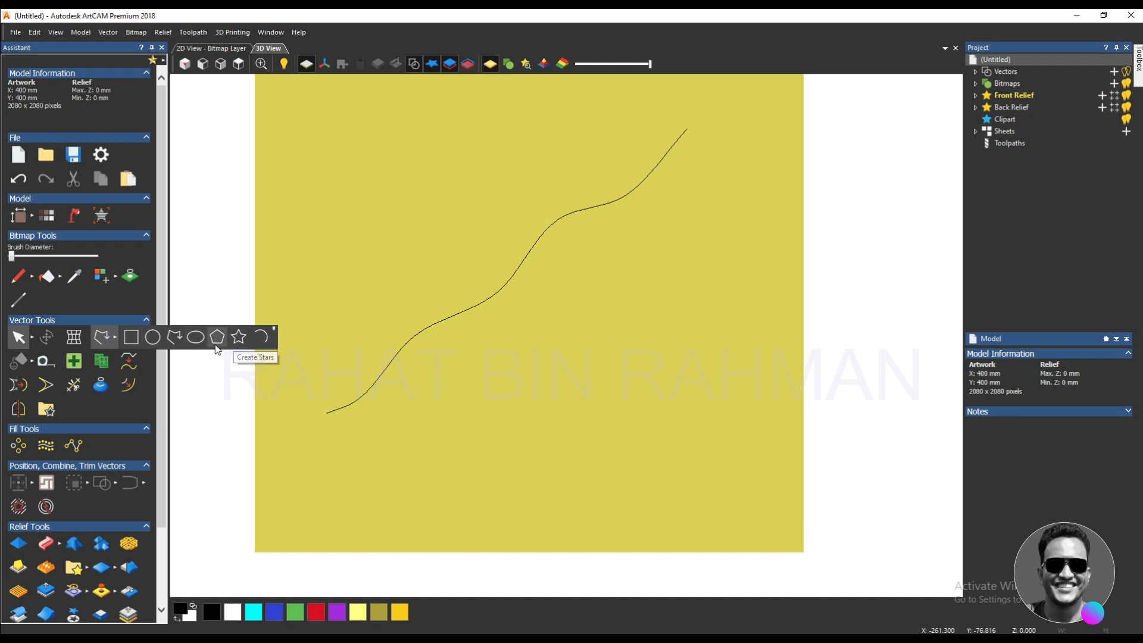
left_click(239, 337)
left_click_drag(351, 469, 372, 487)
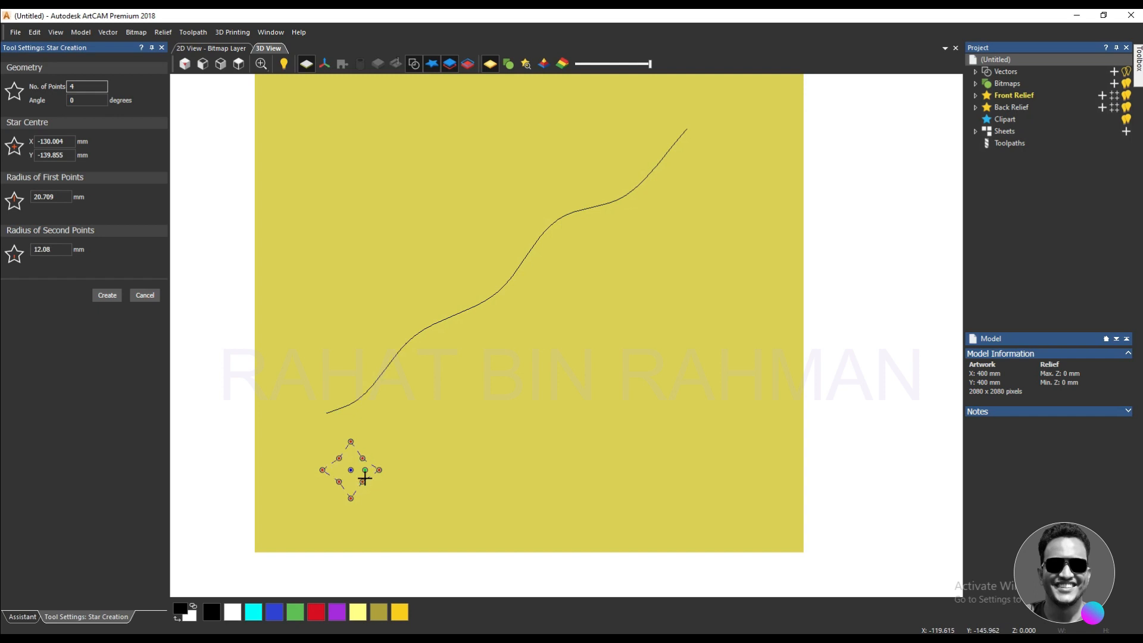
left_click(365, 478)
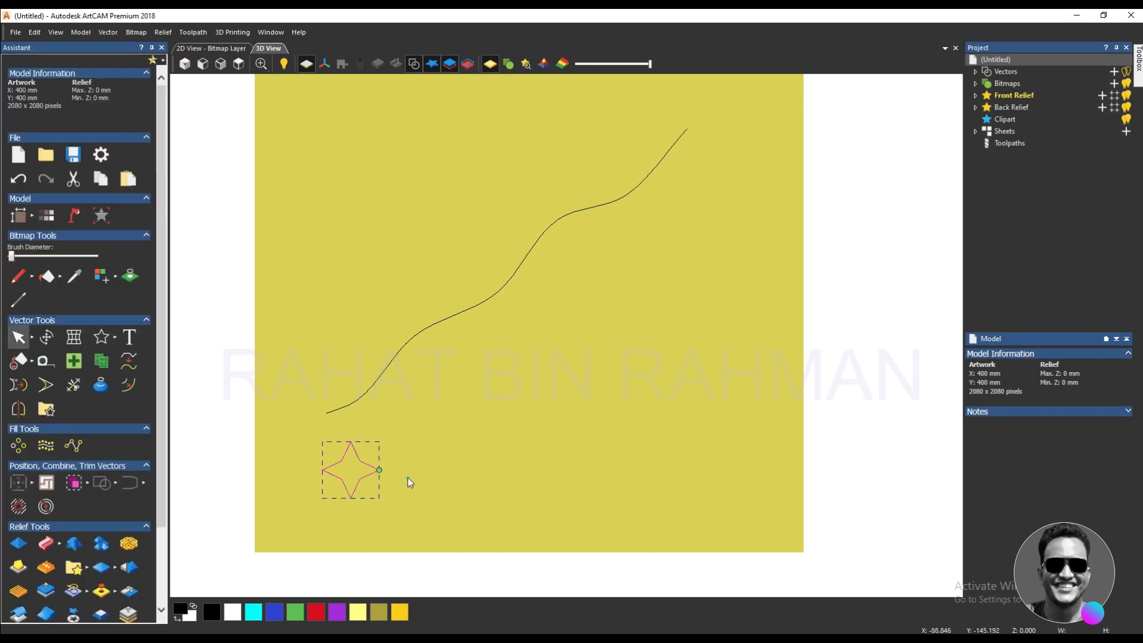
left_click(408, 477)
scroll(513, 397, "down", 2)
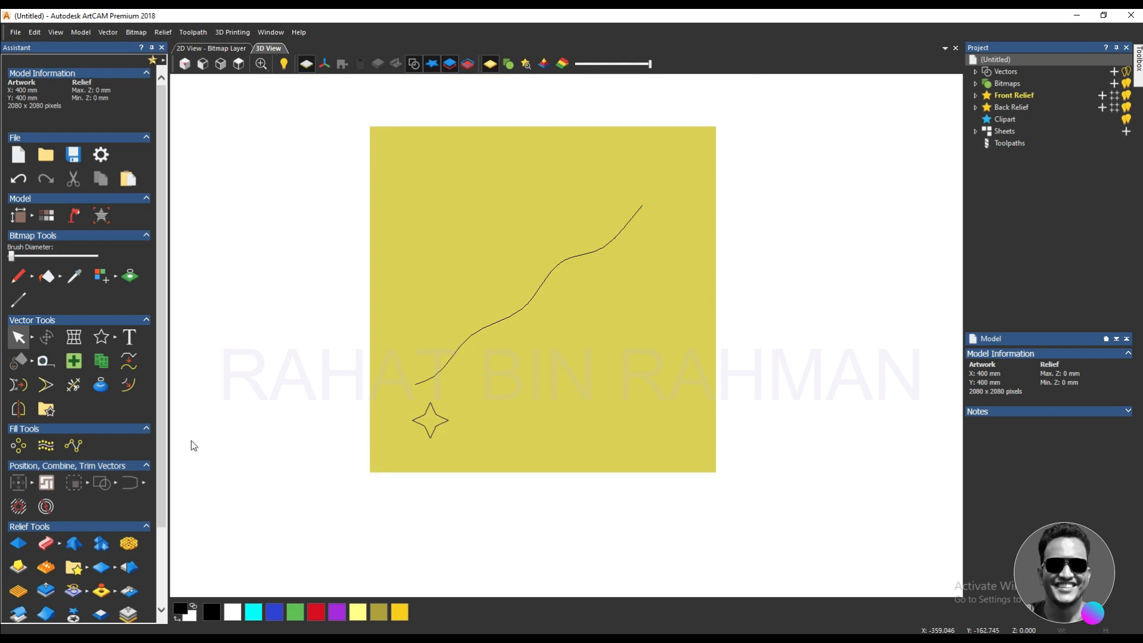
Open Paste Along a Curve, select the star and the curve, and switch to spacing the copies by distance before clearing the selection.
left_click(85, 441)
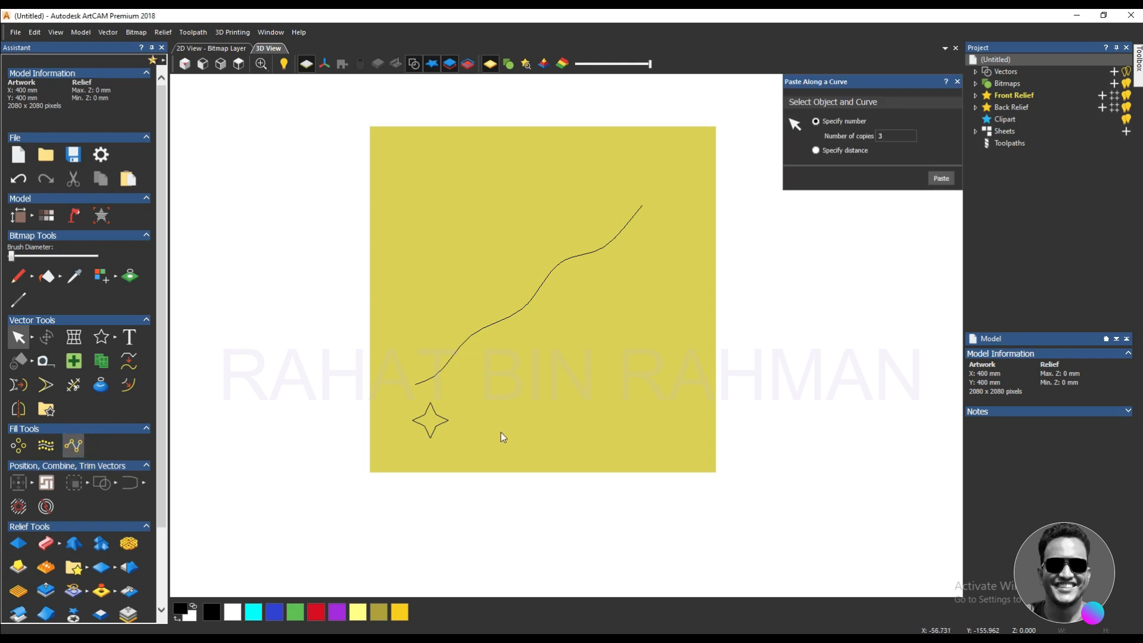
left_click(436, 420)
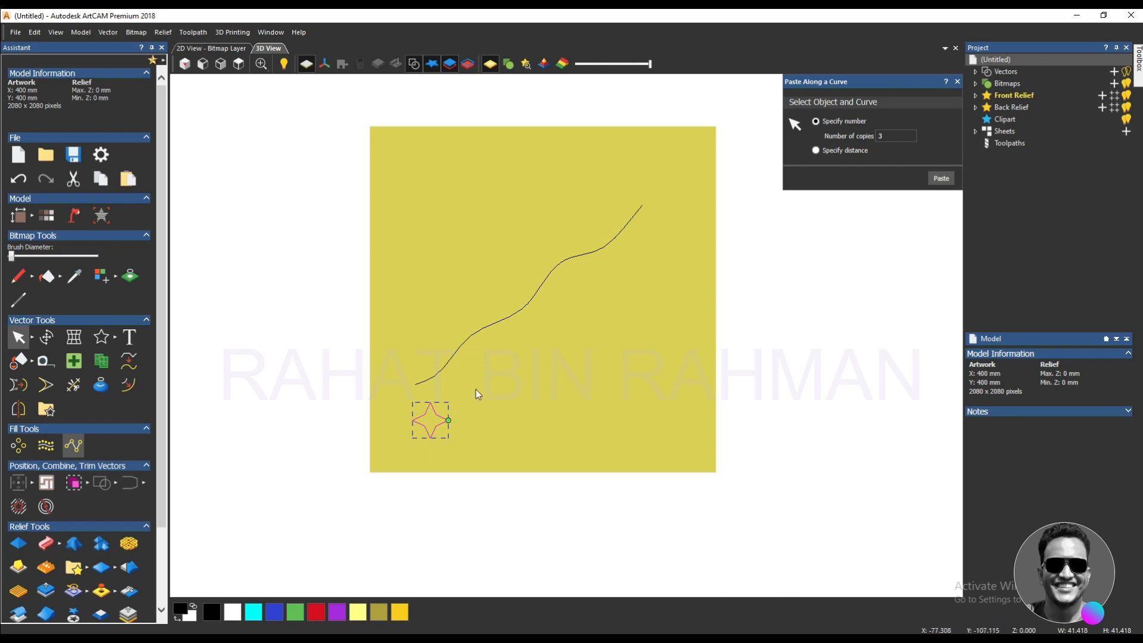
left_click(447, 364, "shift")
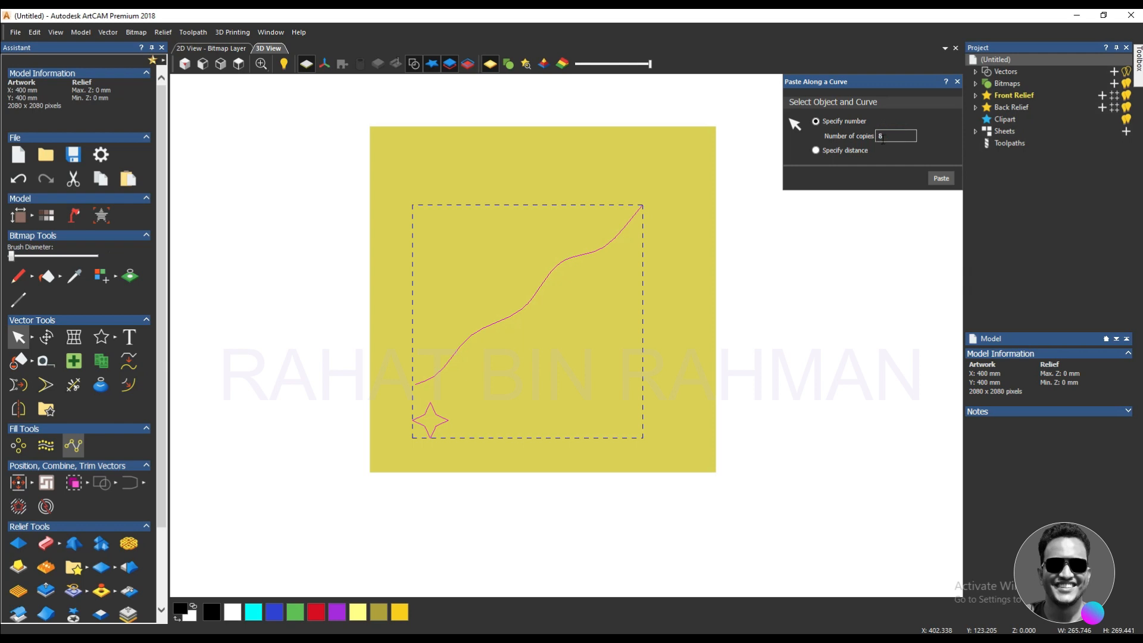
left_click(815, 150)
left_click(559, 329)
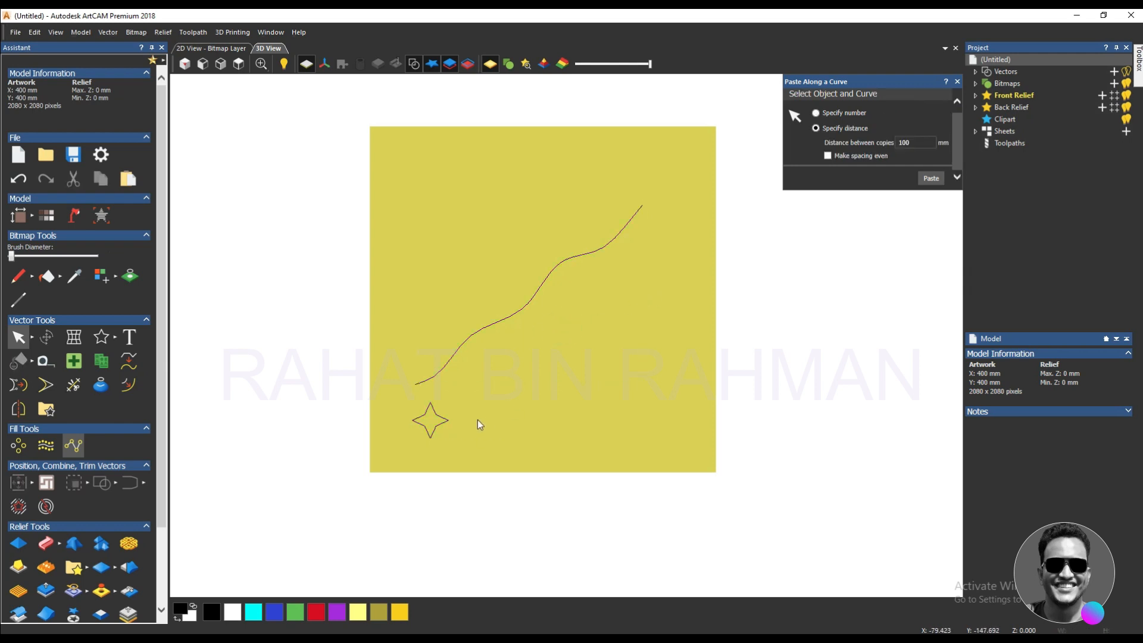
Select the star and add the wavy curve, switch back to specifying a number, and paste 26 copies along the curve.
left_click_drag(473, 437, 423, 408)
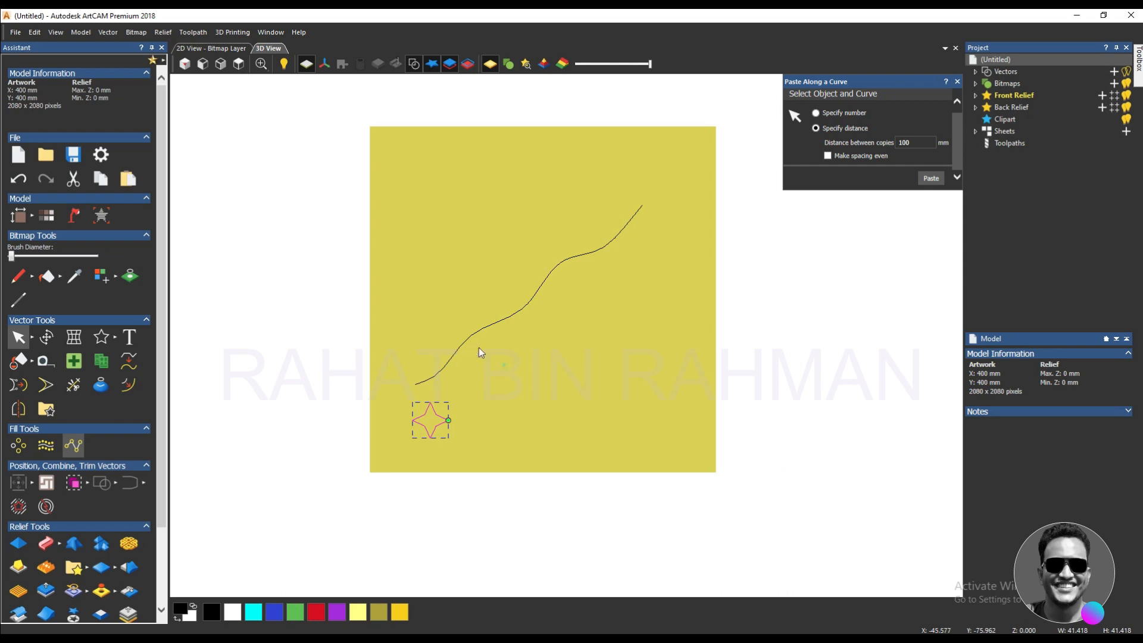
left_click(462, 344, "shift")
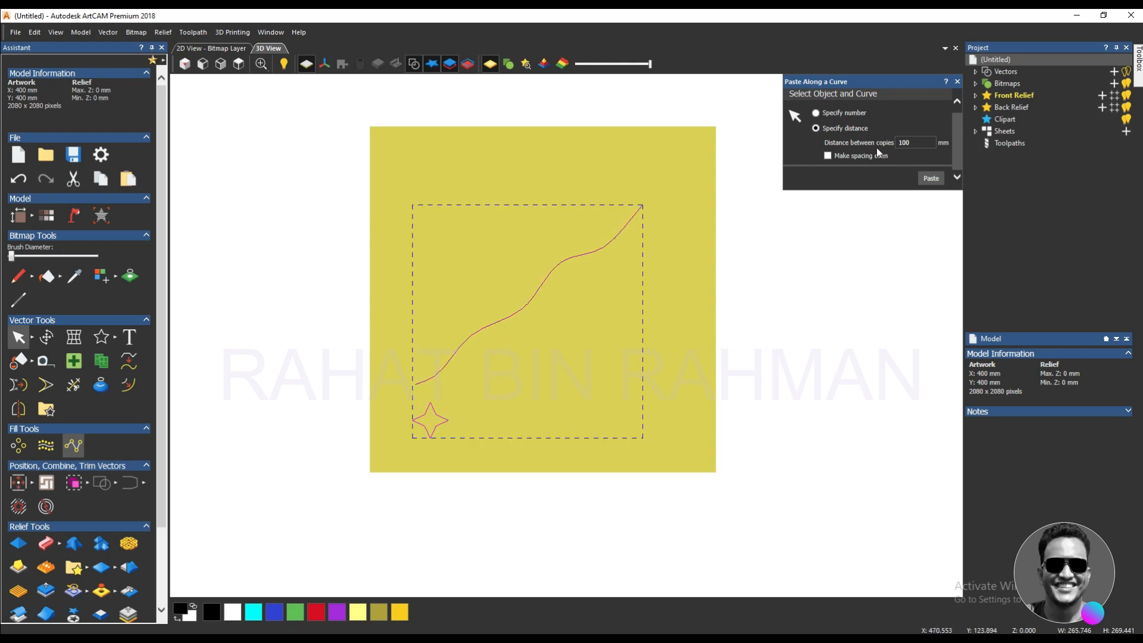
left_click(834, 113)
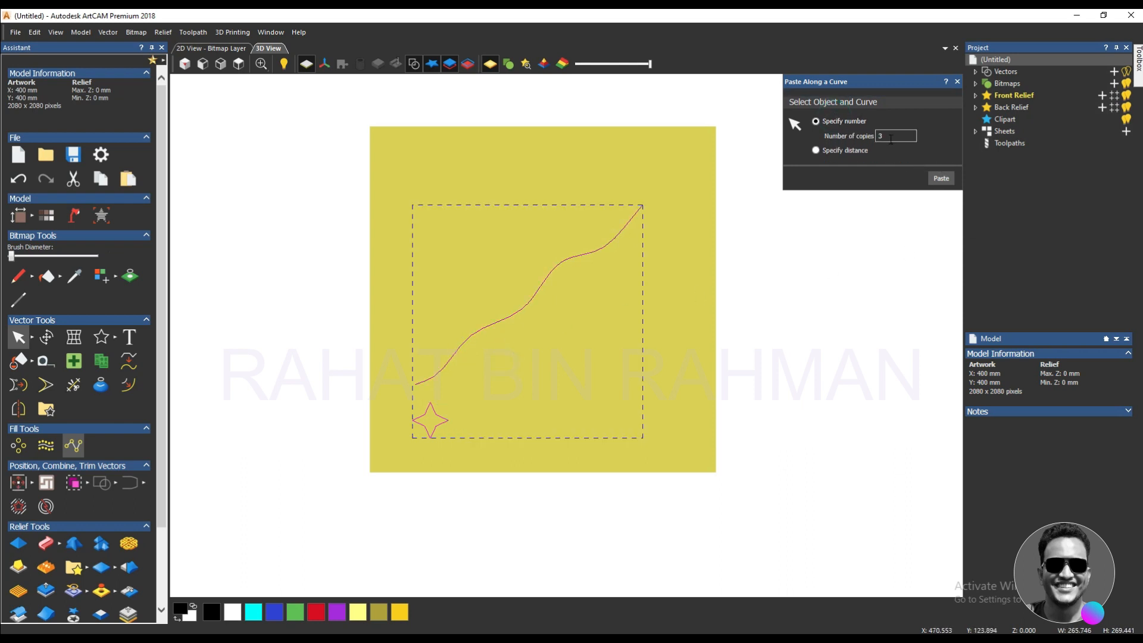
left_click_drag(891, 139, 867, 137)
type("20")
left_click(942, 179)
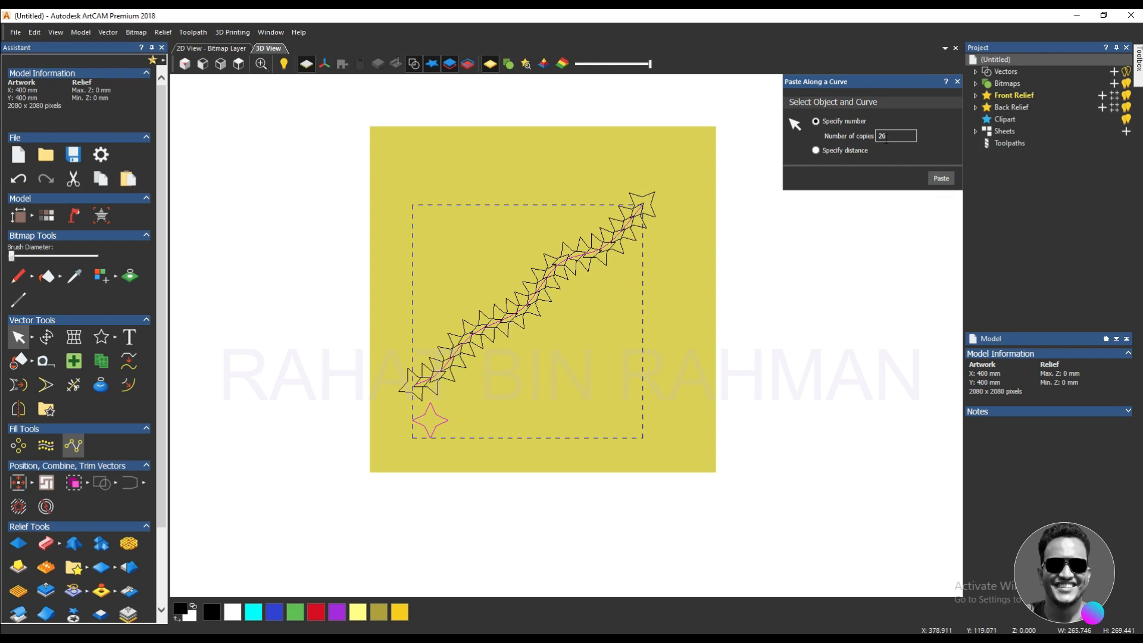
Undo the last star paste and paste 12 copies of the star along the wavy curve instead.
key("ctrl+z")
left_click_drag(886, 138, 849, 140)
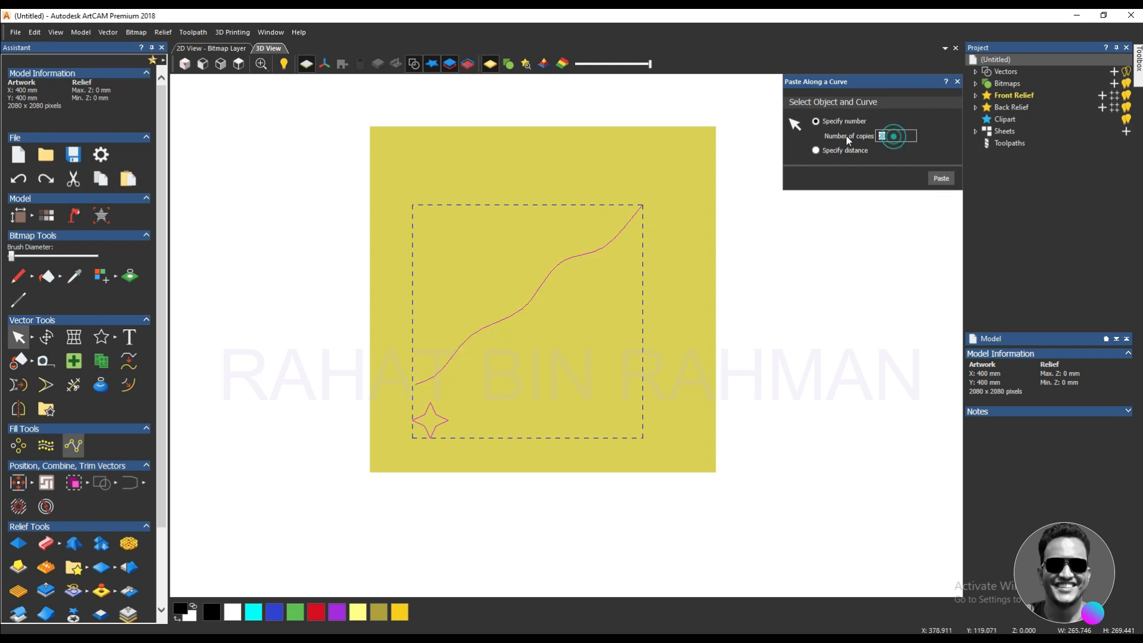
type("12")
left_click(941, 178)
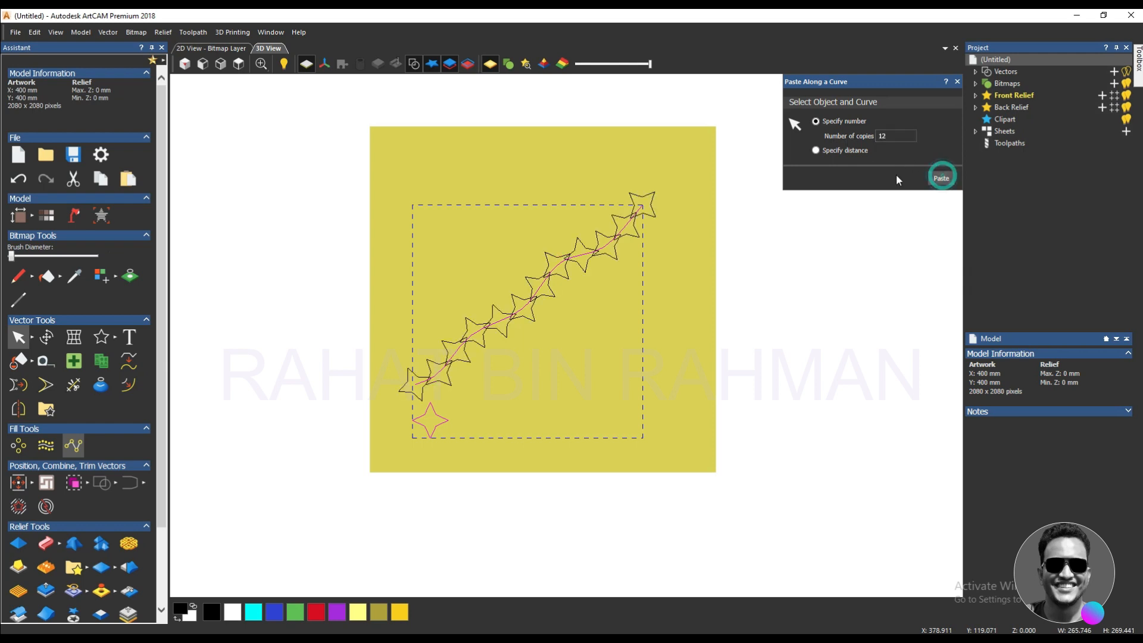
scroll(596, 268, "up", 2)
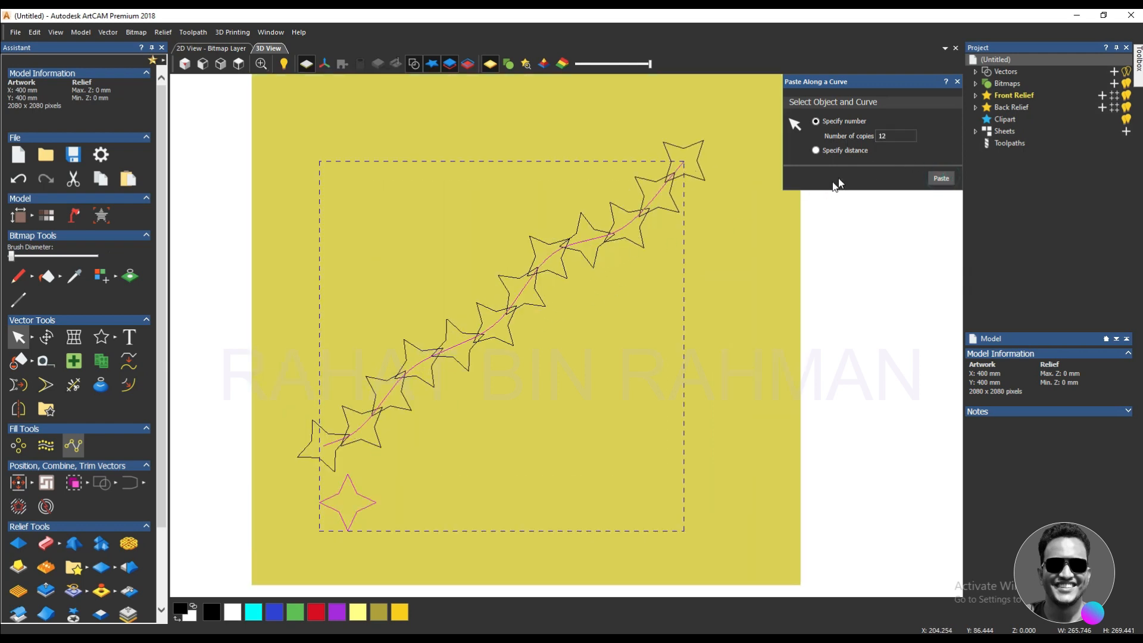
Undo the 12 star copies and paste 10 copies of the star along the wavy curve.
key("ctrl+z")
left_click_drag(888, 135, 837, 140)
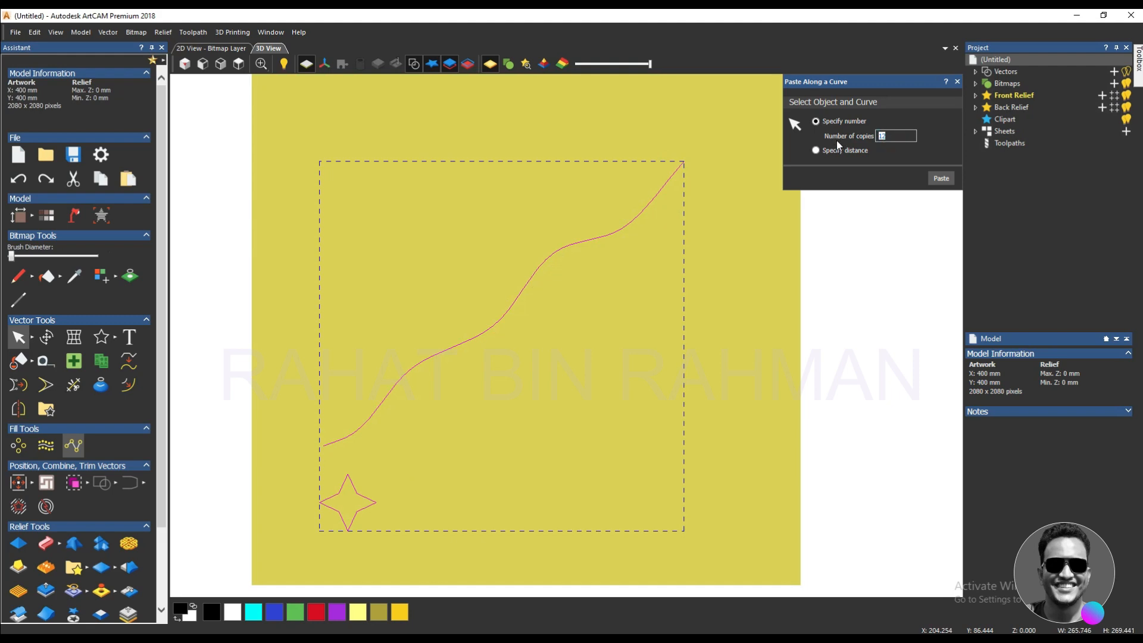
type("10")
left_click(941, 178)
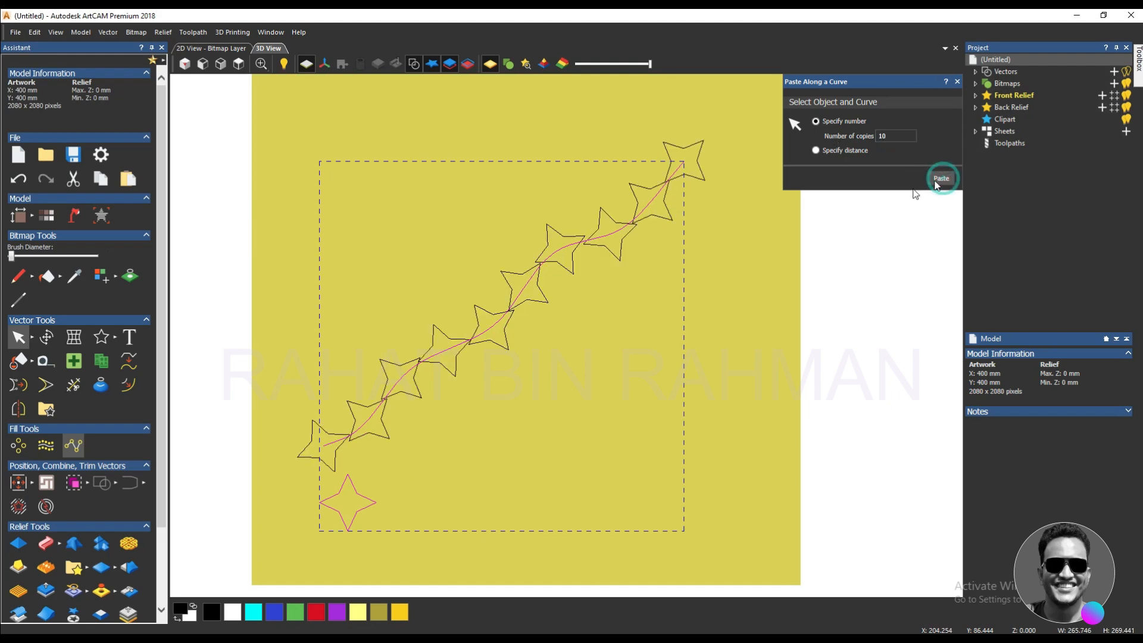
Examine the spacing and orientation of the ten star copies from one end of the curve to the other.
scroll(541, 258, "up", 2)
scroll(539, 252, "down", 2)
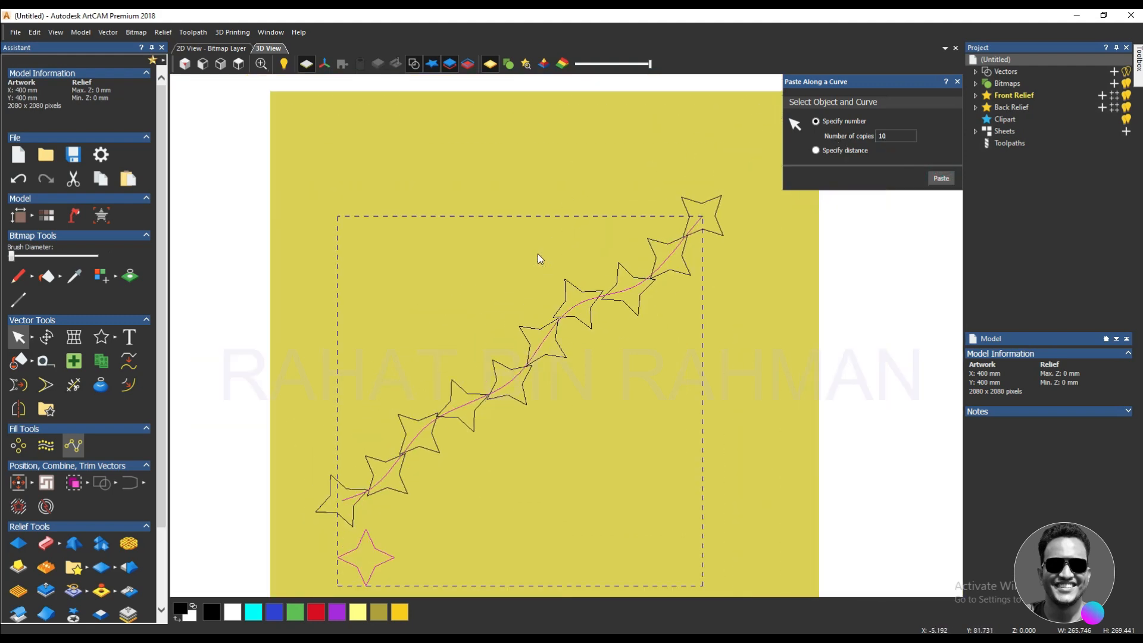
scroll(381, 464, "up", 3)
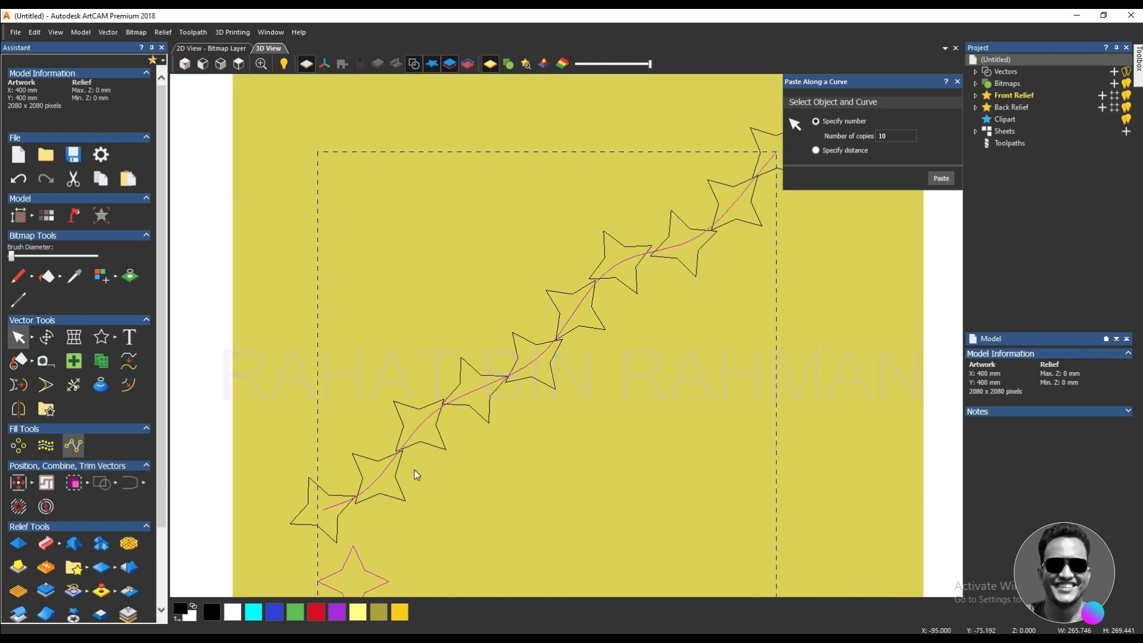
scroll(336, 454, "down", 4)
scroll(338, 452, "up", 2)
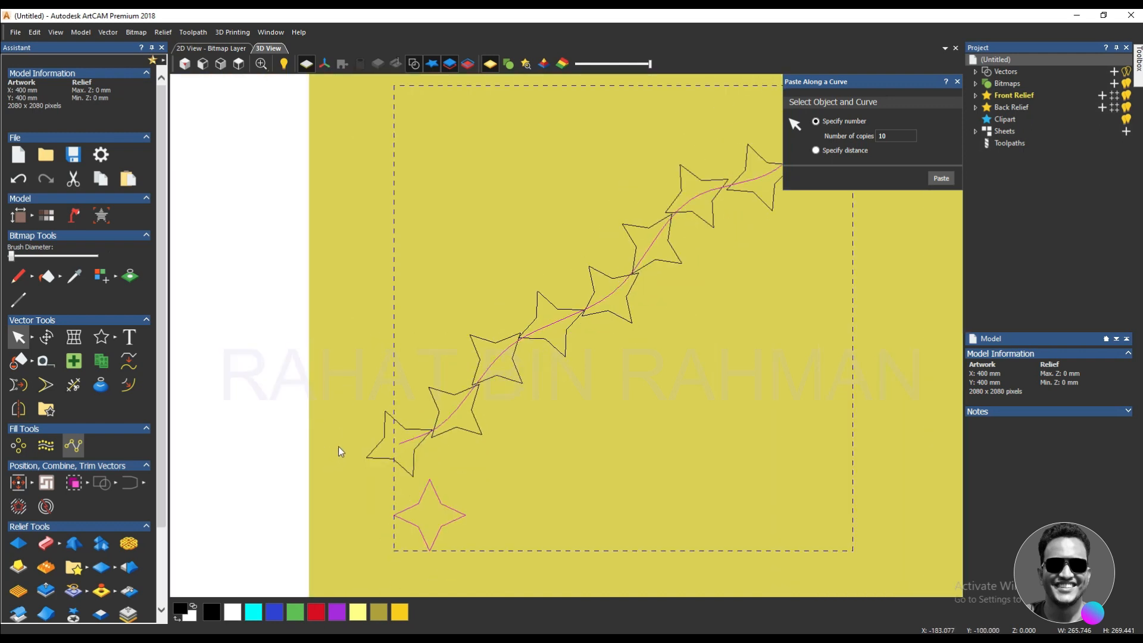
scroll(563, 369, "down", 2)
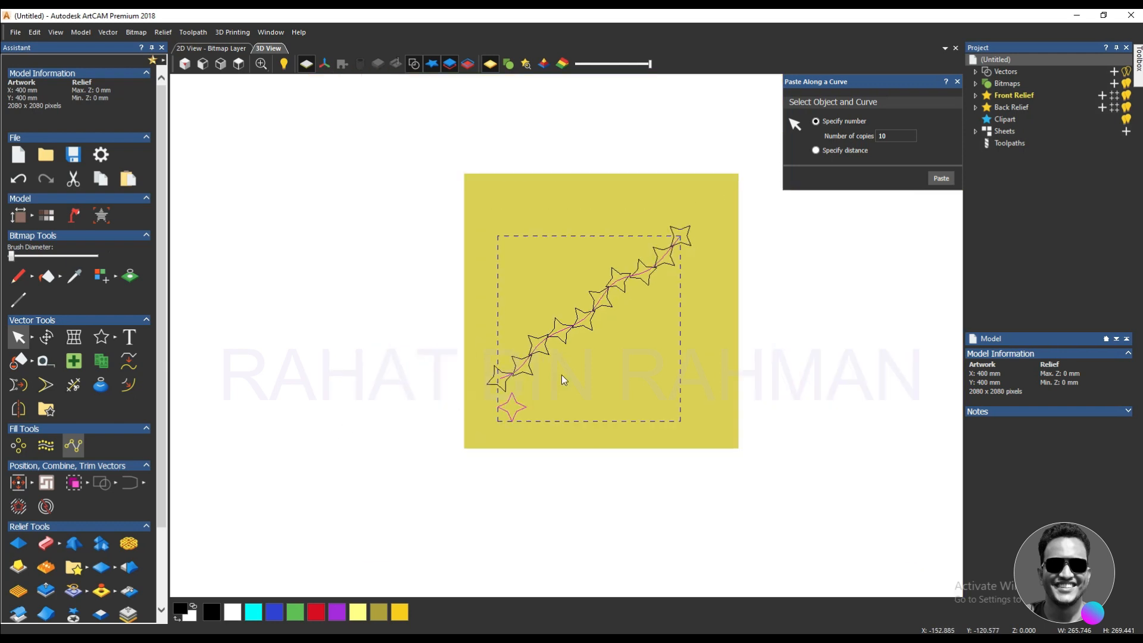
scroll(681, 238, "up", 3)
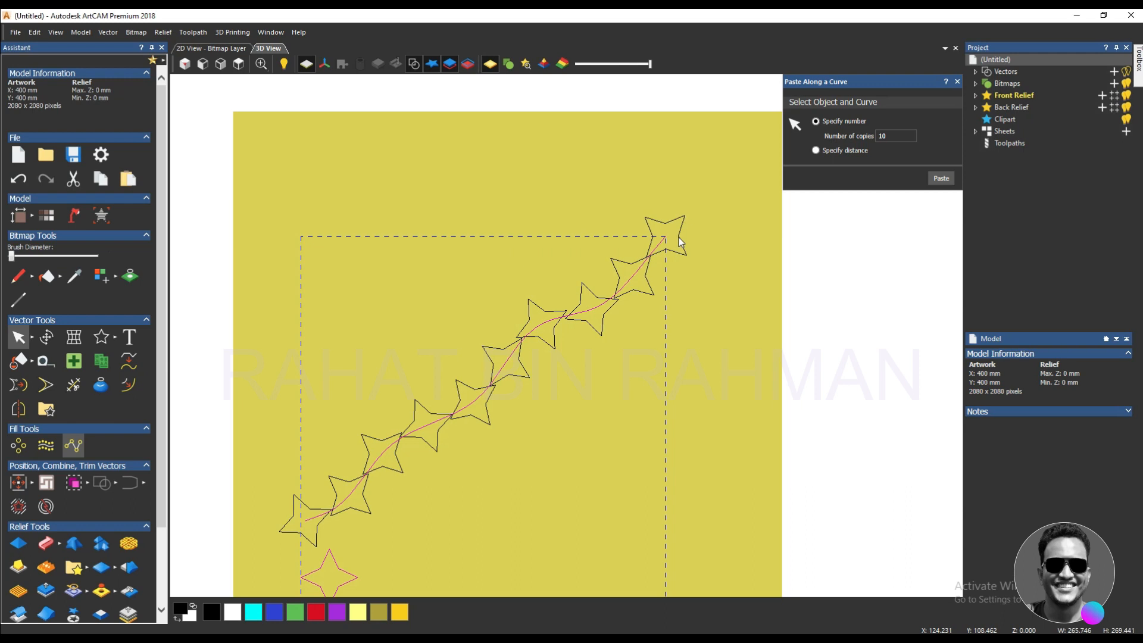
scroll(682, 241, "down", 2)
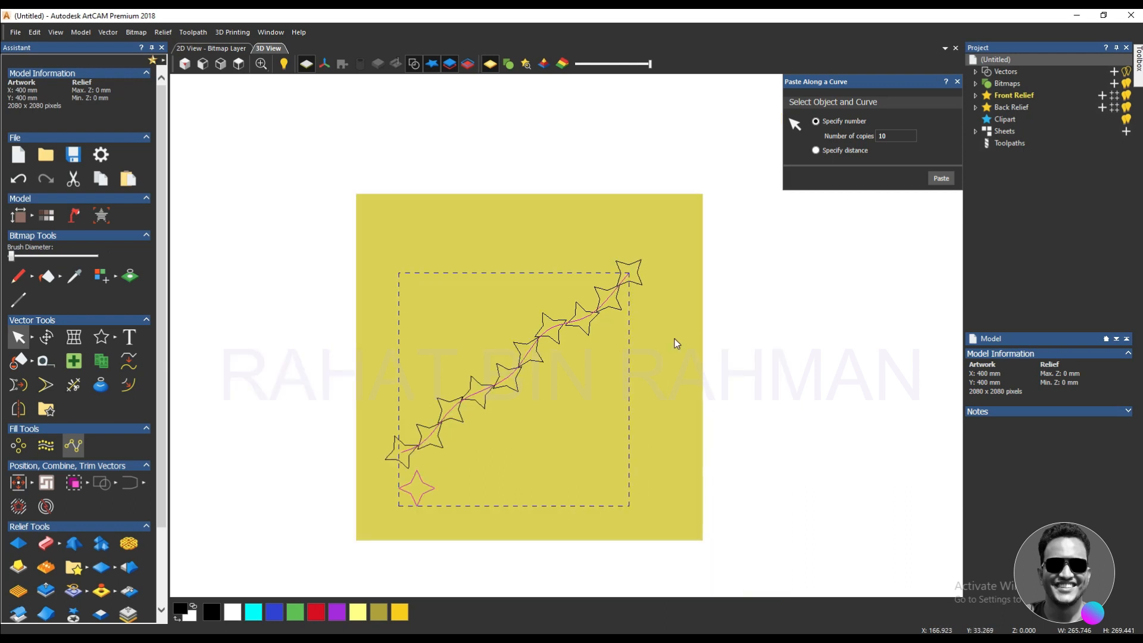
Undo the ten star copies and cut the original star from the artwork, keeping the wavy curve.
key("ctrl+z")
left_click(581, 372)
scroll(493, 498, "up", 3)
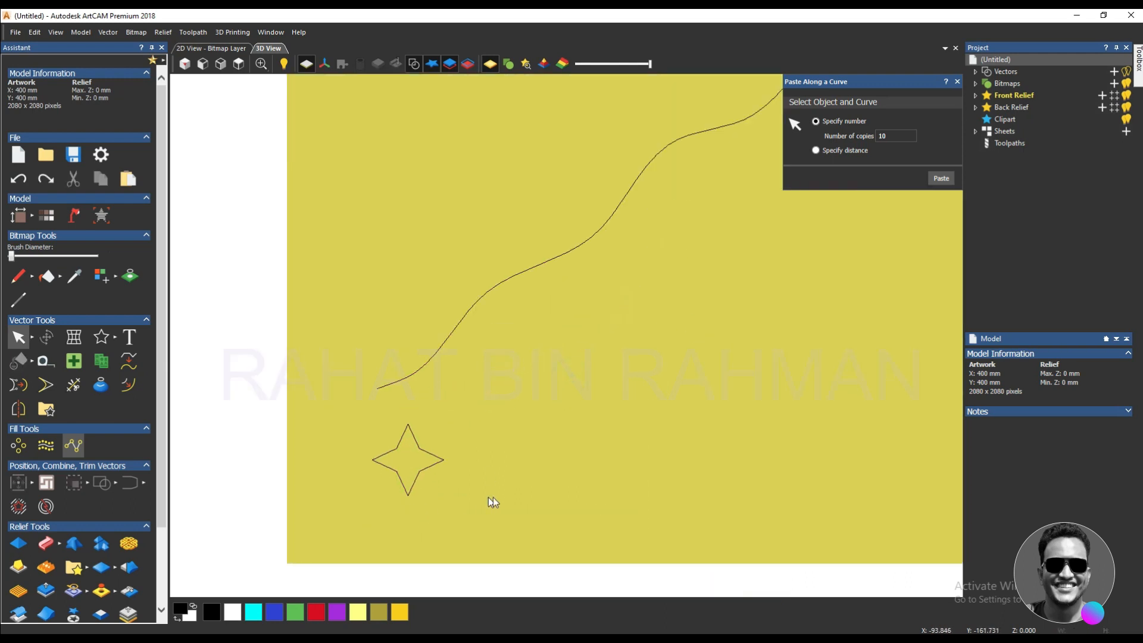
left_click_drag(493, 497, 356, 428)
key("ctrl+x")
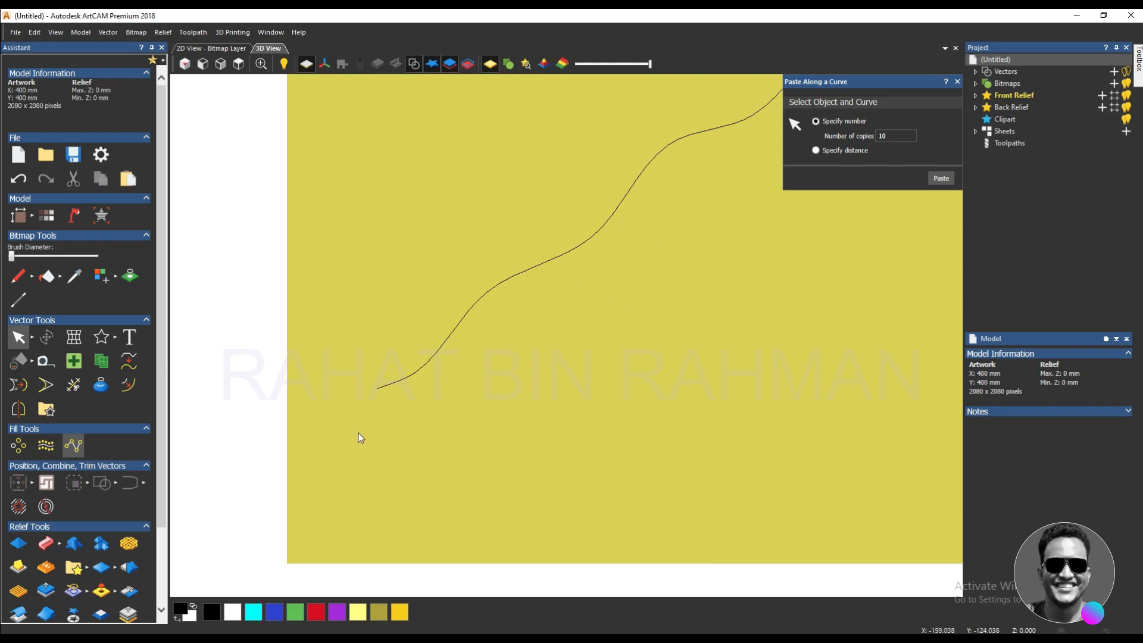
Draw a circle about 25 mm in diameter just below the lower end of the wavy curve.
left_click(116, 338)
left_click(150, 337)
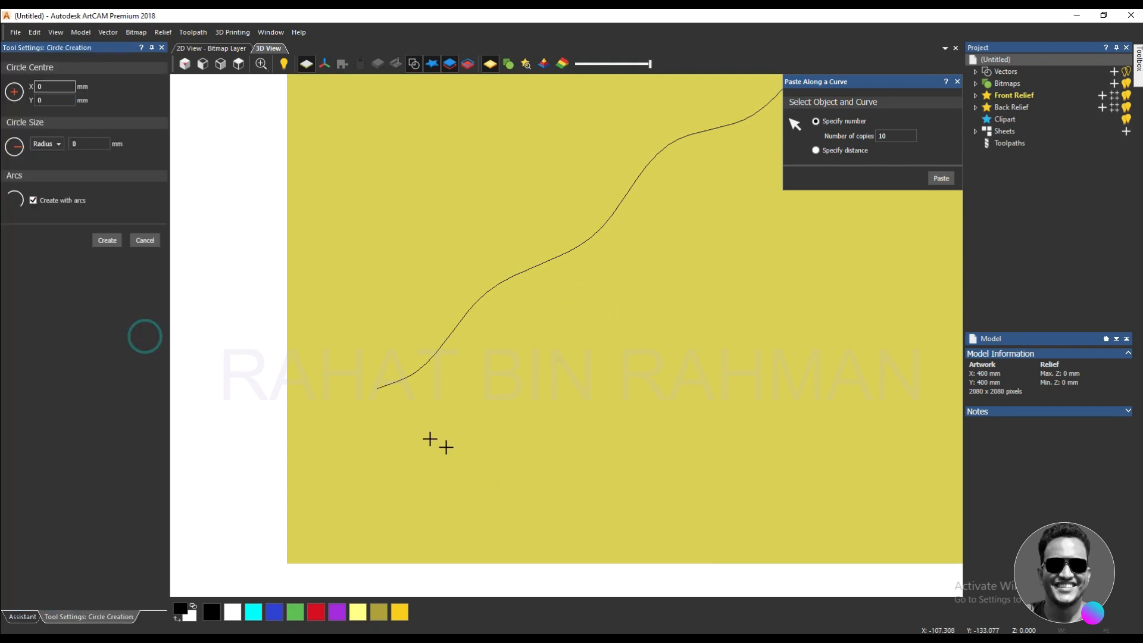
left_click_drag(411, 423, 423, 440)
key("Escape")
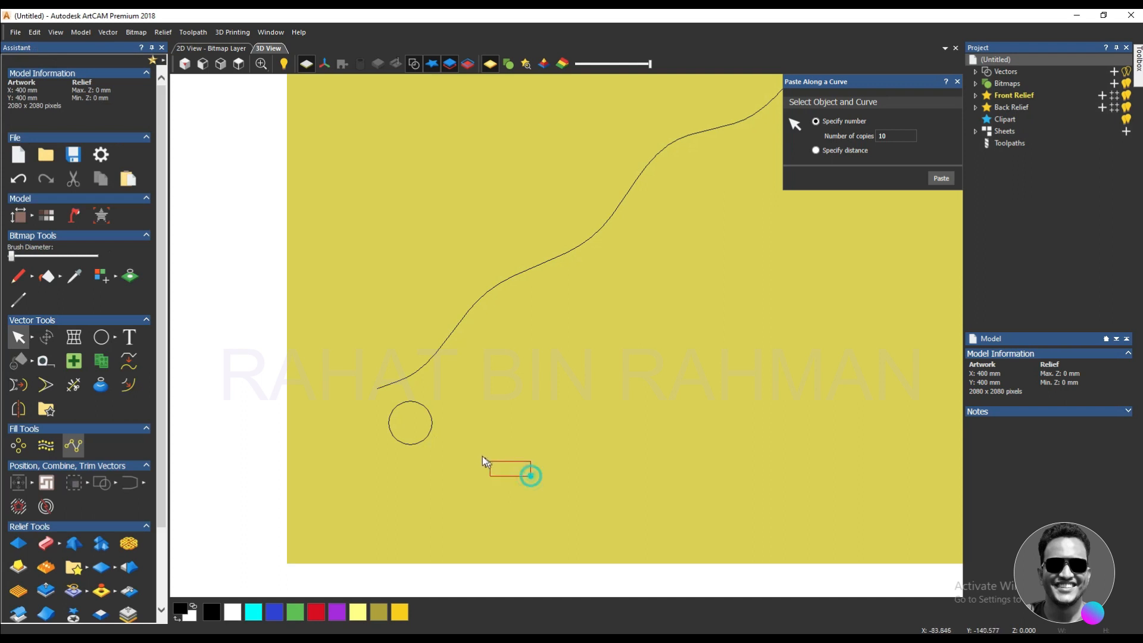
Try to paste 10 copies with the wavy curve selected first and the circle second, undo it and clear the selection.
left_click(471, 303)
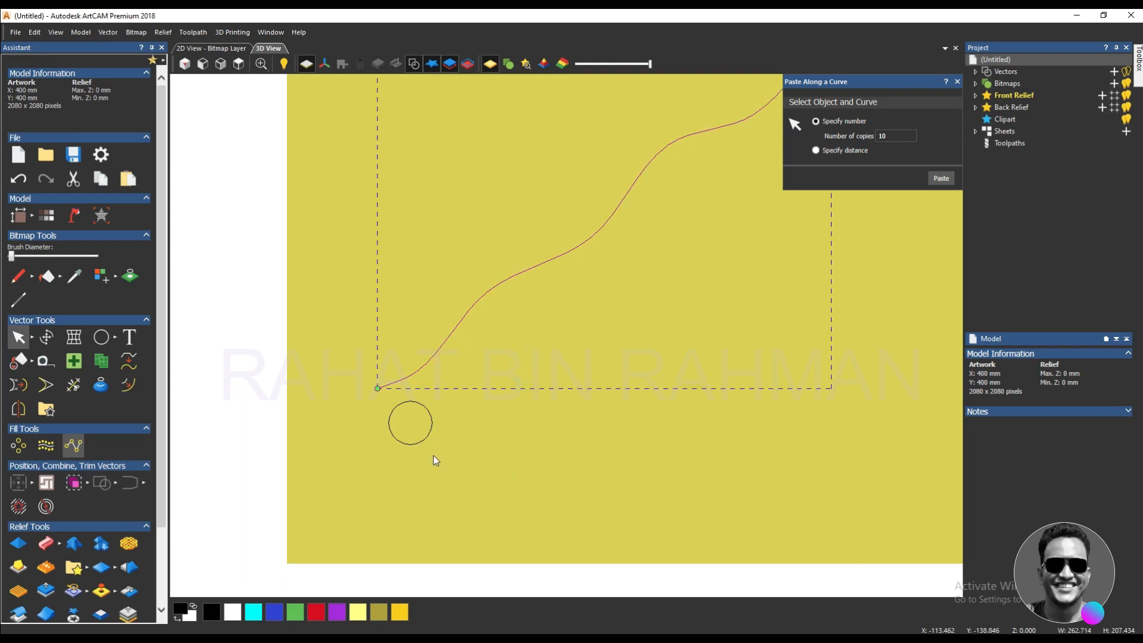
left_click(424, 439, "shift")
left_click(940, 179)
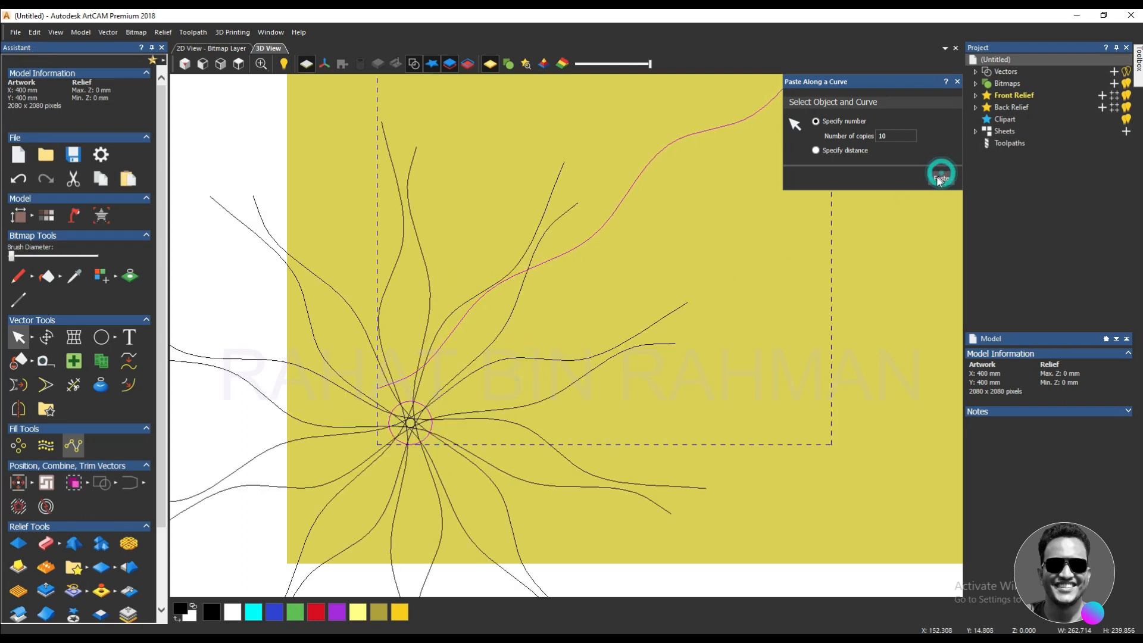
key("ctrl+z")
left_click(590, 360)
Select the circle first and the wavy curve second, and paste 10 copies of the circle along the curve.
left_click_drag(387, 416, 463, 452)
left_click_drag(503, 352, 457, 302, "shift")
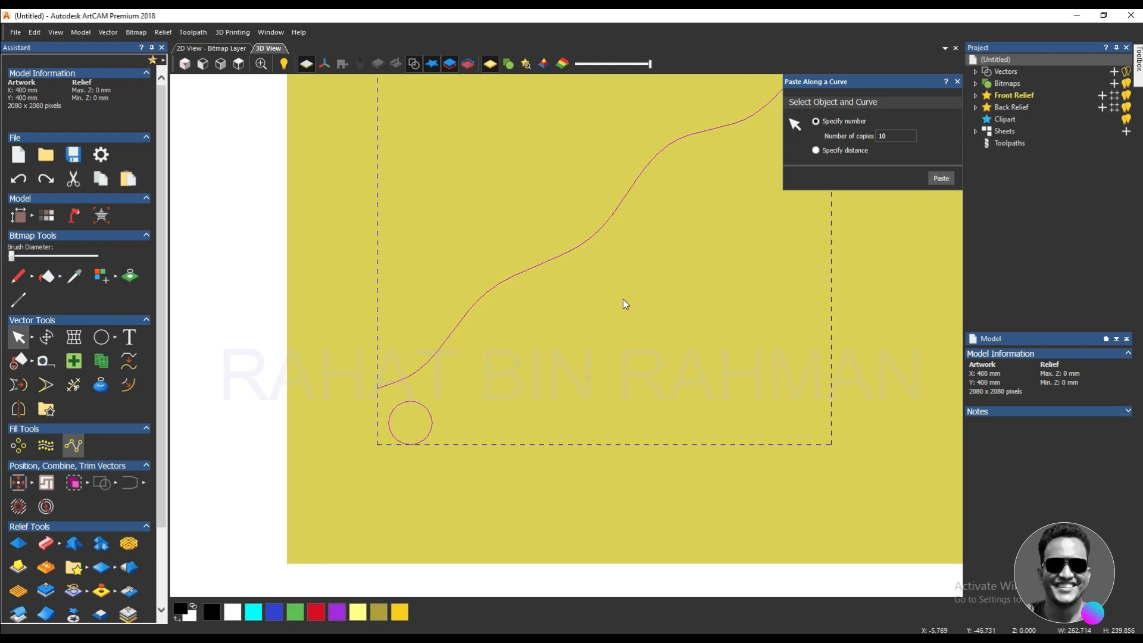
left_click(941, 178)
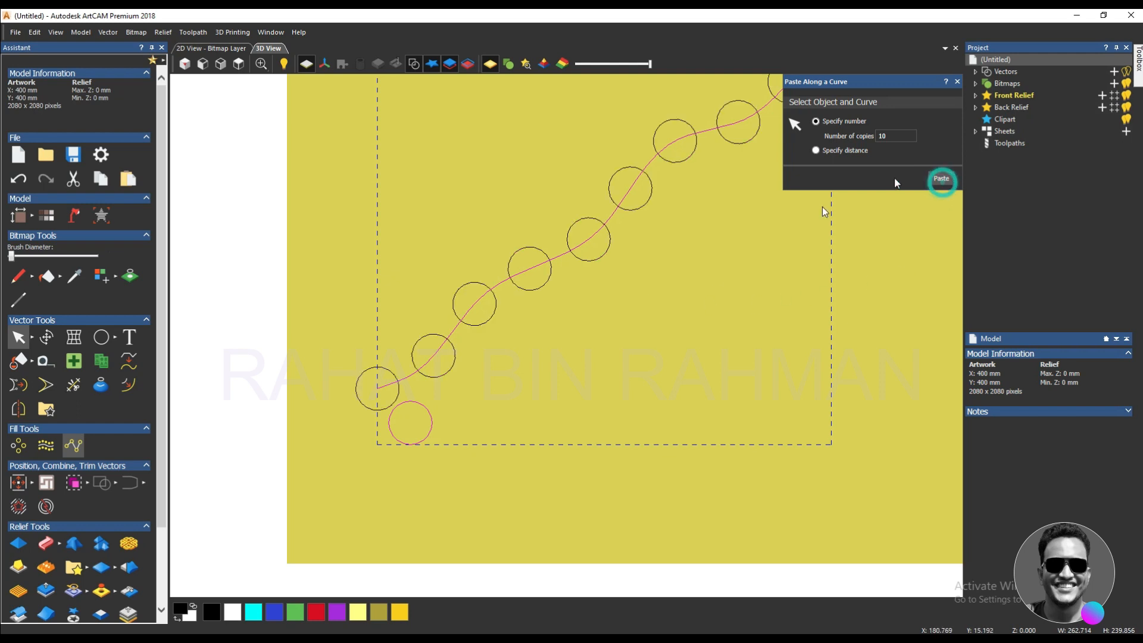
scroll(572, 339, "down", 4)
scroll(658, 275, "up", 4)
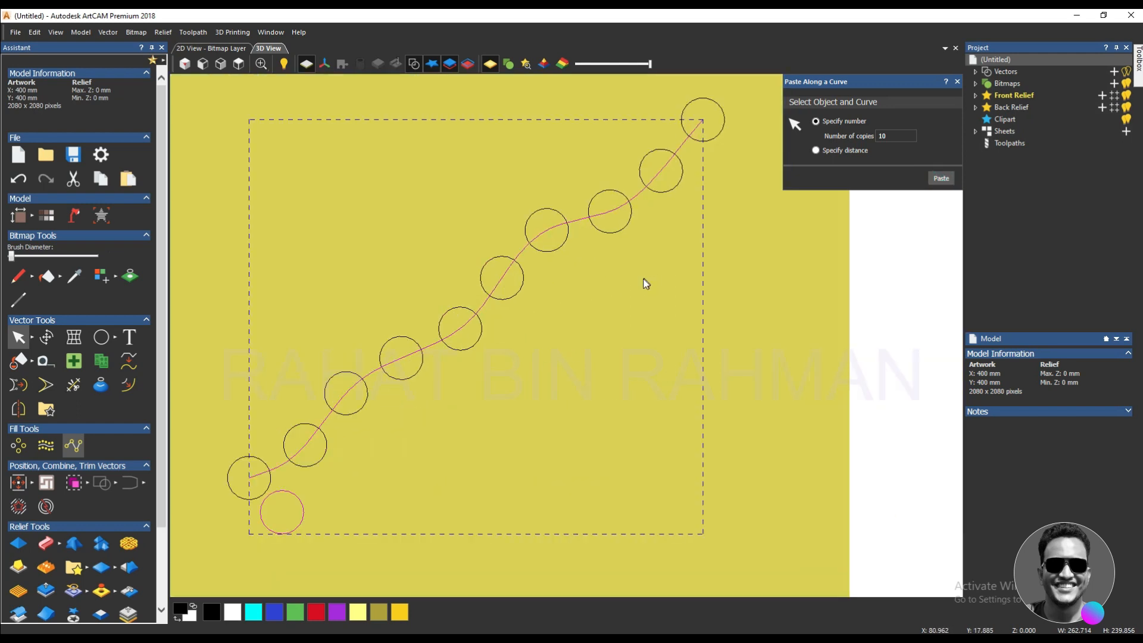
Undo the ten circle copies and paste 15 copies of the circle along the wavy curve.
key("ctrl+z")
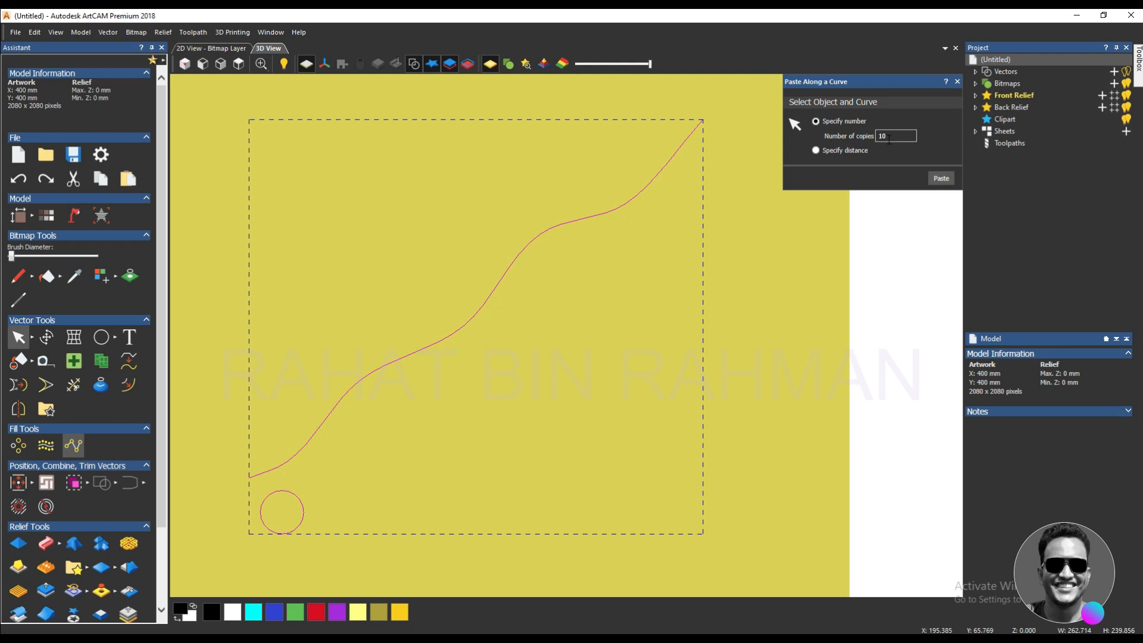
left_click_drag(889, 139, 867, 137)
type("15")
left_click(939, 178)
scroll(557, 372, "down", 3)
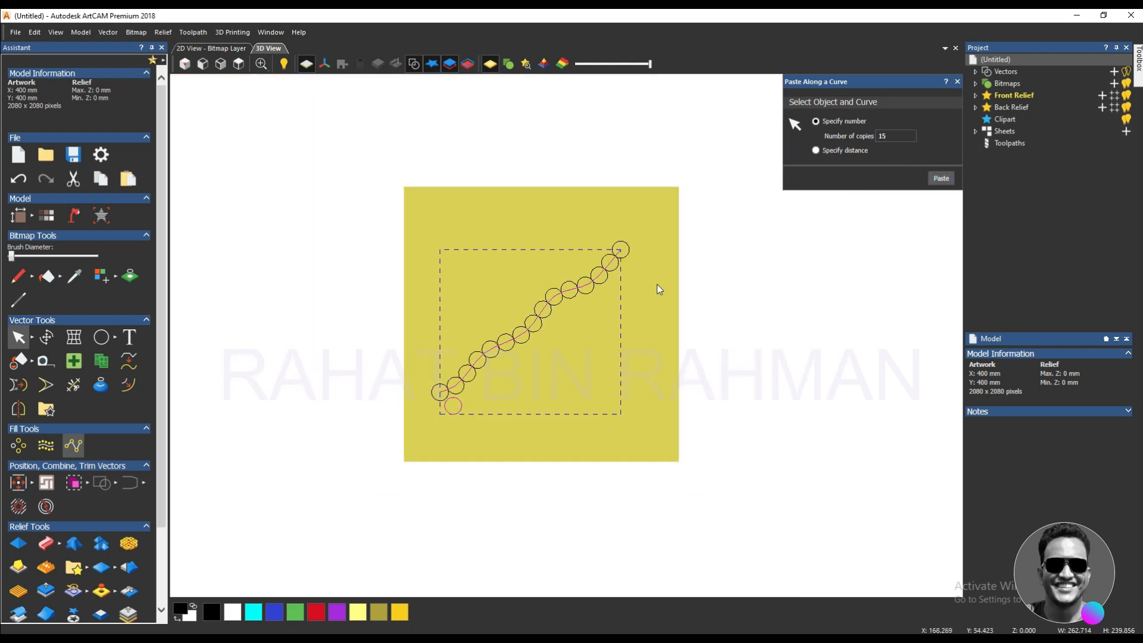
scroll(629, 273, "up", 3)
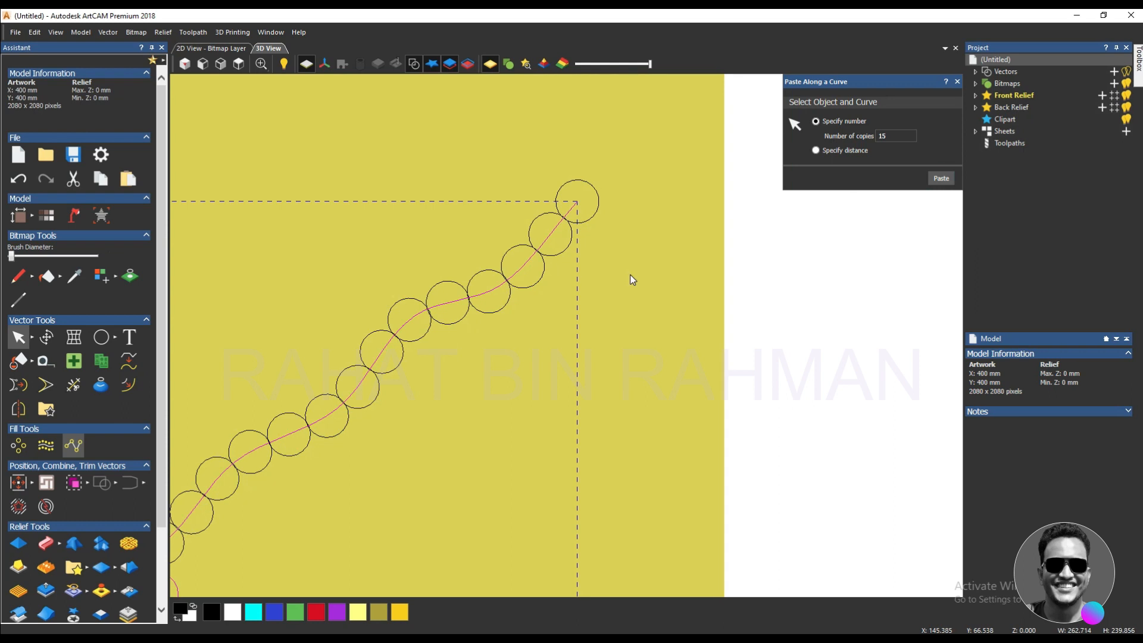
scroll(630, 274, "down", 3)
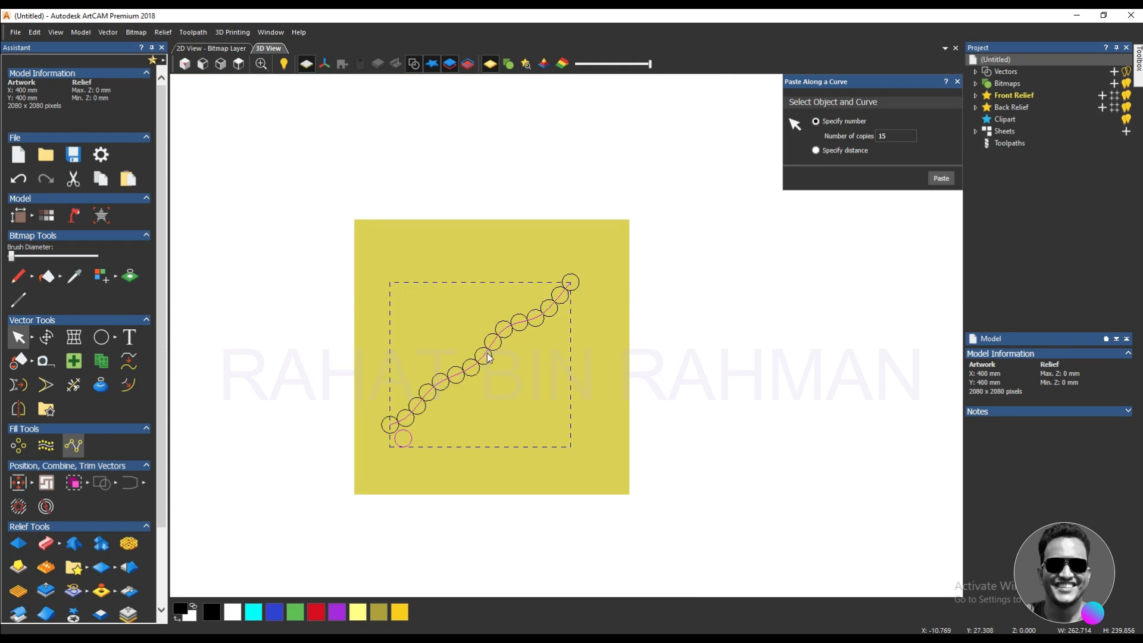
Undo the 15 circle copies, leaving nothing selected, and switch the paste spacing to a specified distance.
left_click(512, 388)
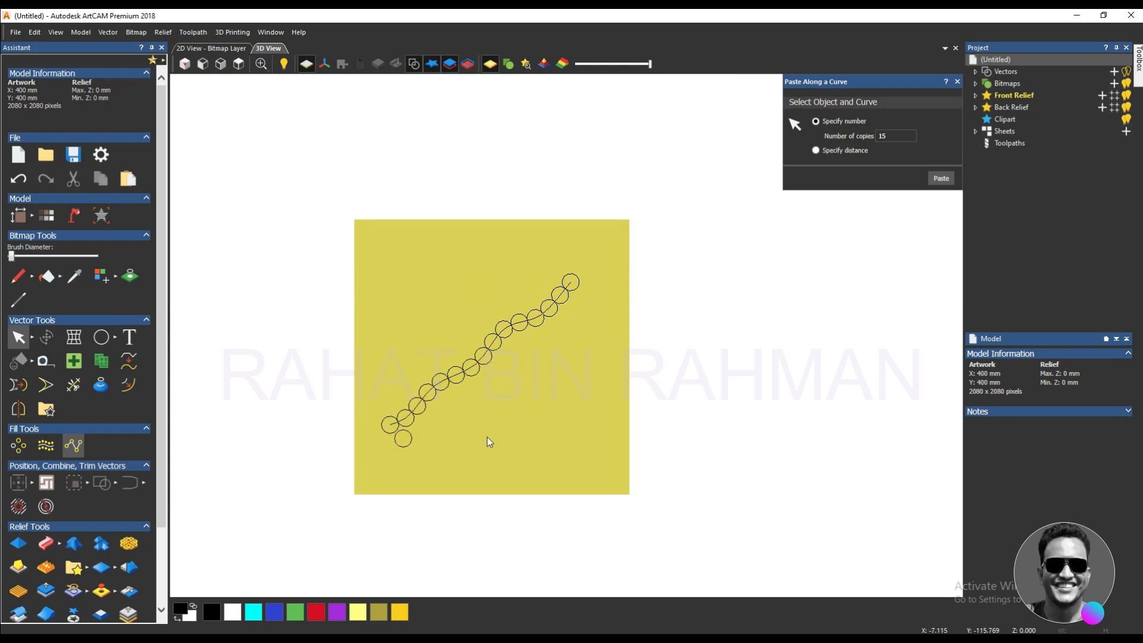
key("ctrl+z")
left_click(516, 416)
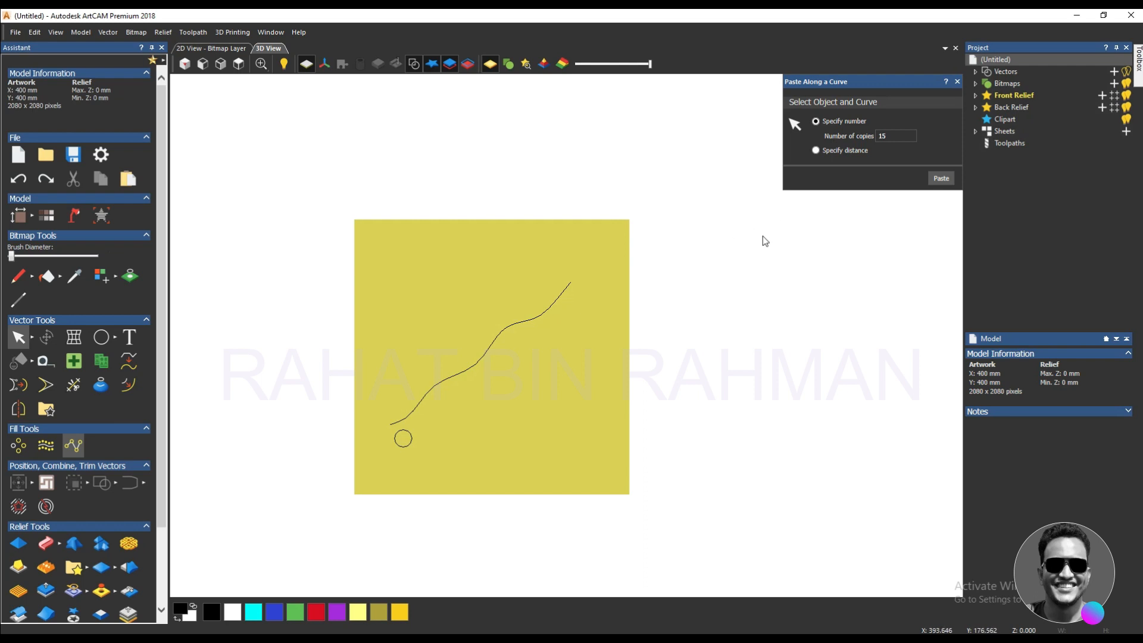
left_click(815, 150)
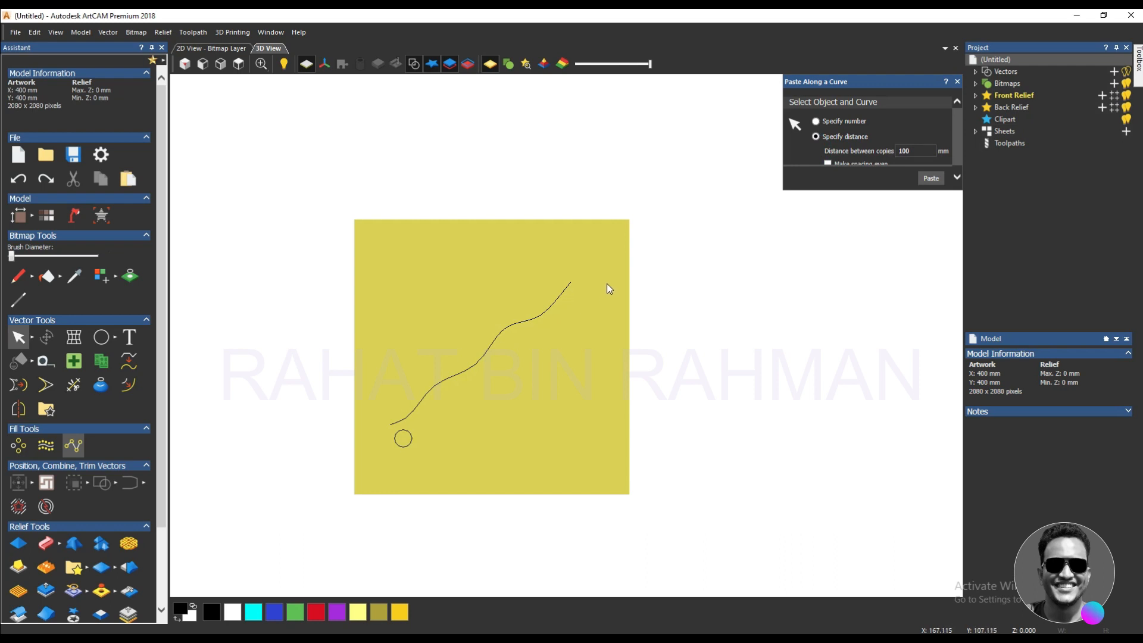
Set the distance between copies to 10 mm and paste the circle along the wavy curve.
scroll(420, 434, "up", 2)
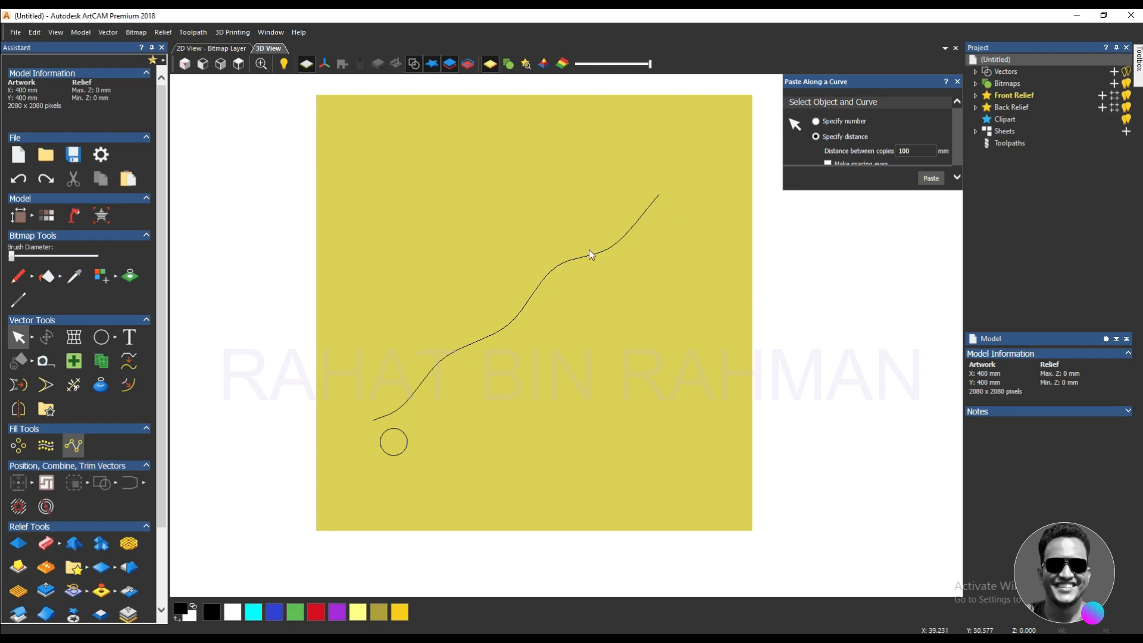
double_click(906, 150)
left_click_drag(880, 147, 896, 154)
type("10")
left_click(383, 452)
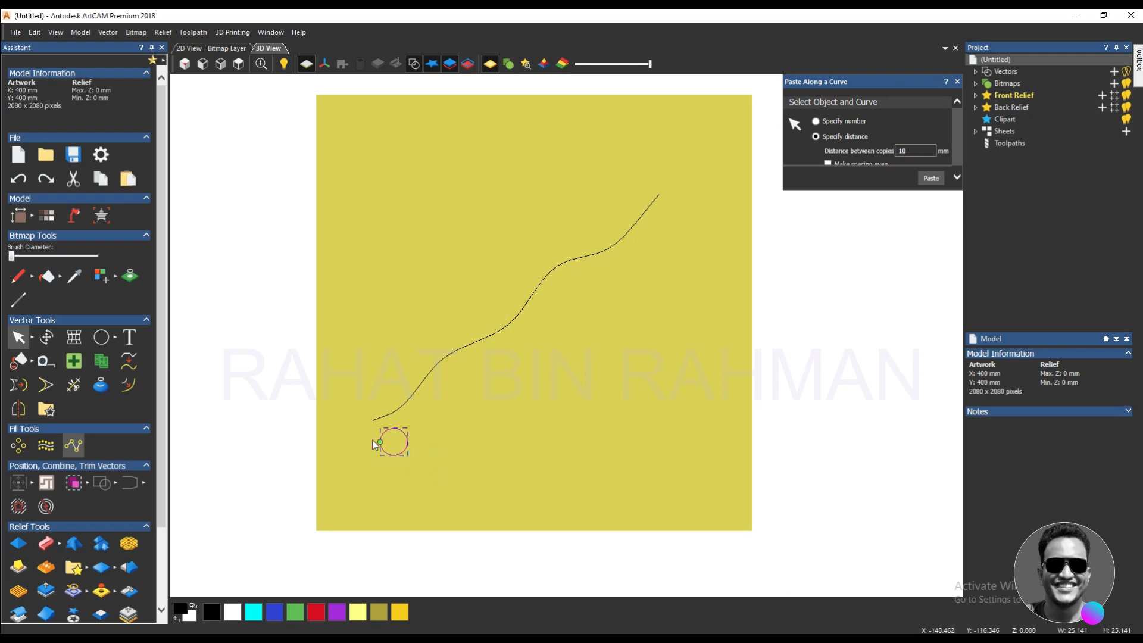
left_click(414, 393, "shift")
scroll(870, 140, "down", 1)
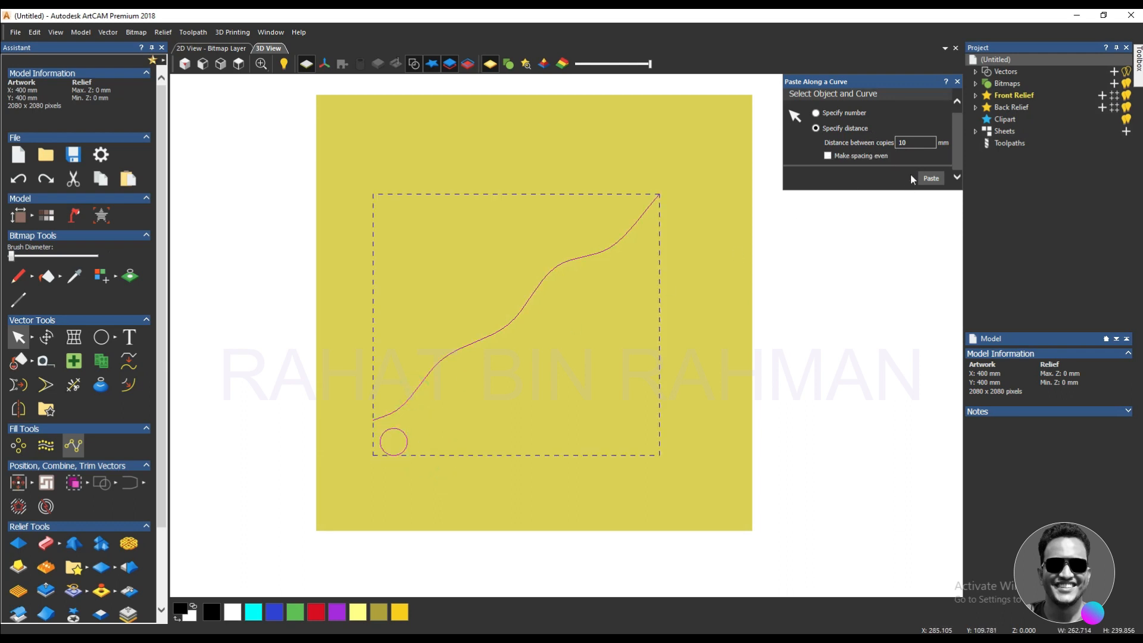
left_click(932, 178)
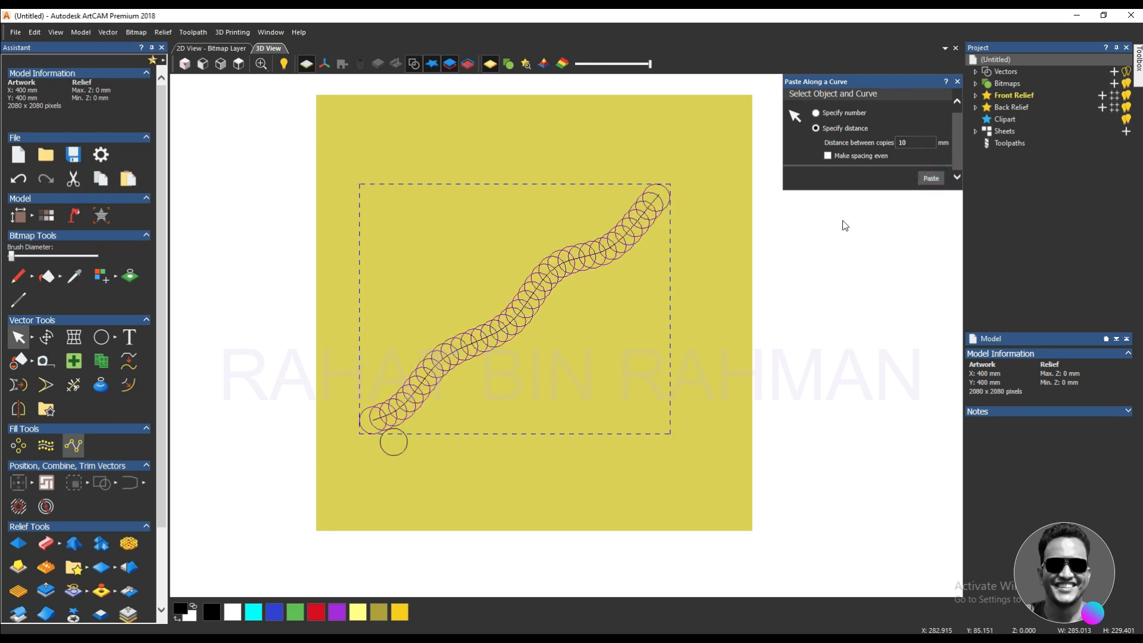
Undo the circles spaced at 10 mm and paste the circle along the wavy curve with 2 mm between copies.
key("ctrl+z")
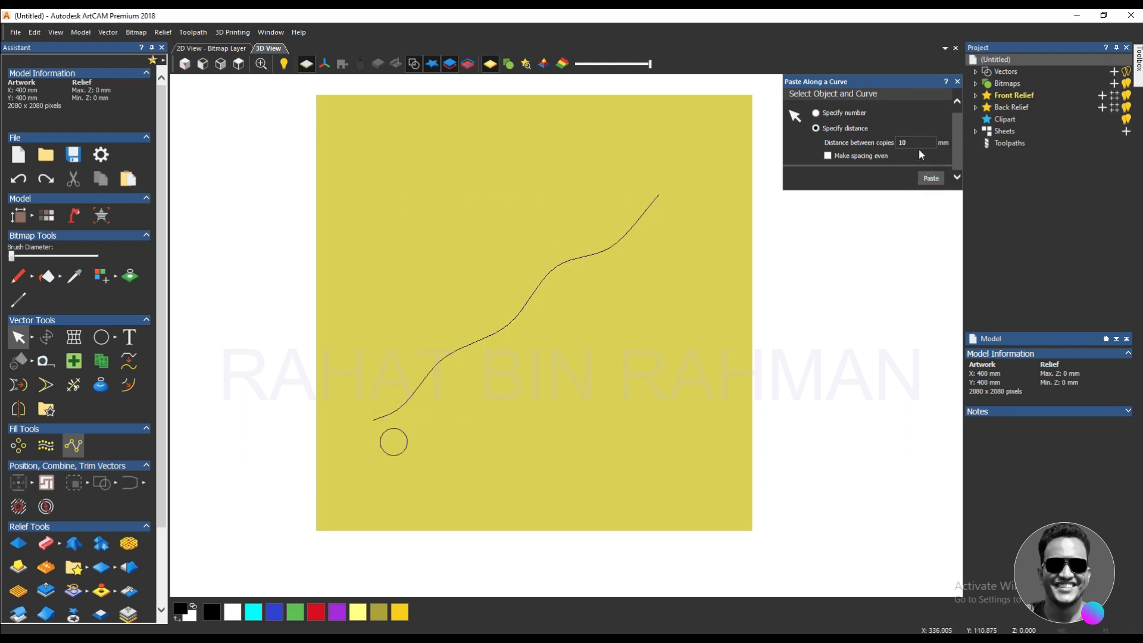
left_click_drag(915, 141, 885, 138)
left_click(932, 178)
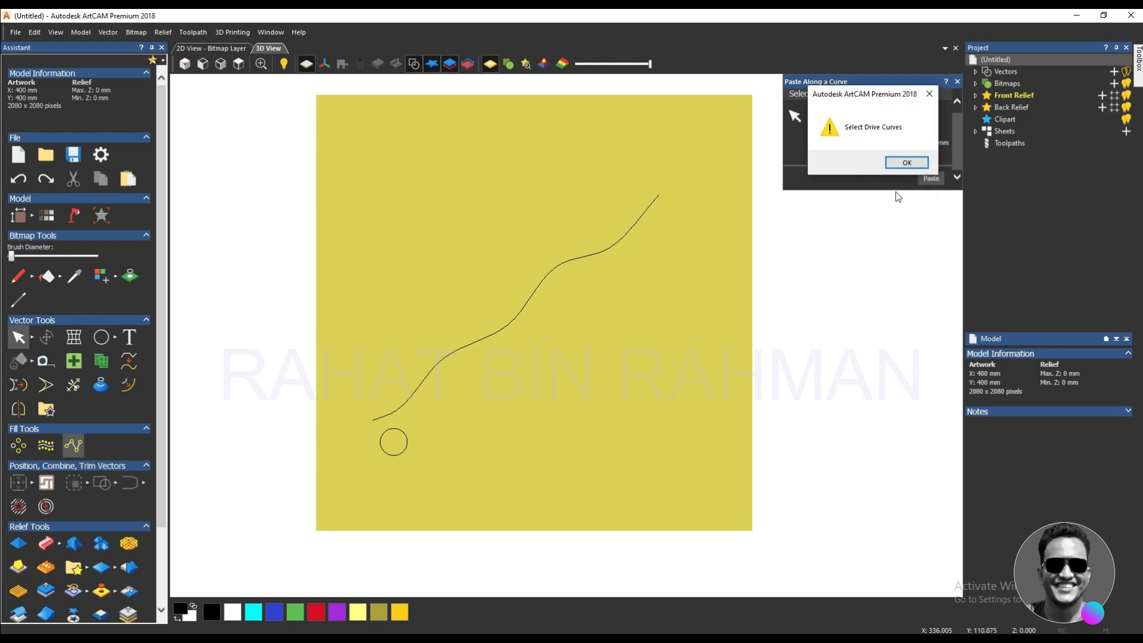
left_click(905, 163)
left_click_drag(373, 424, 440, 456)
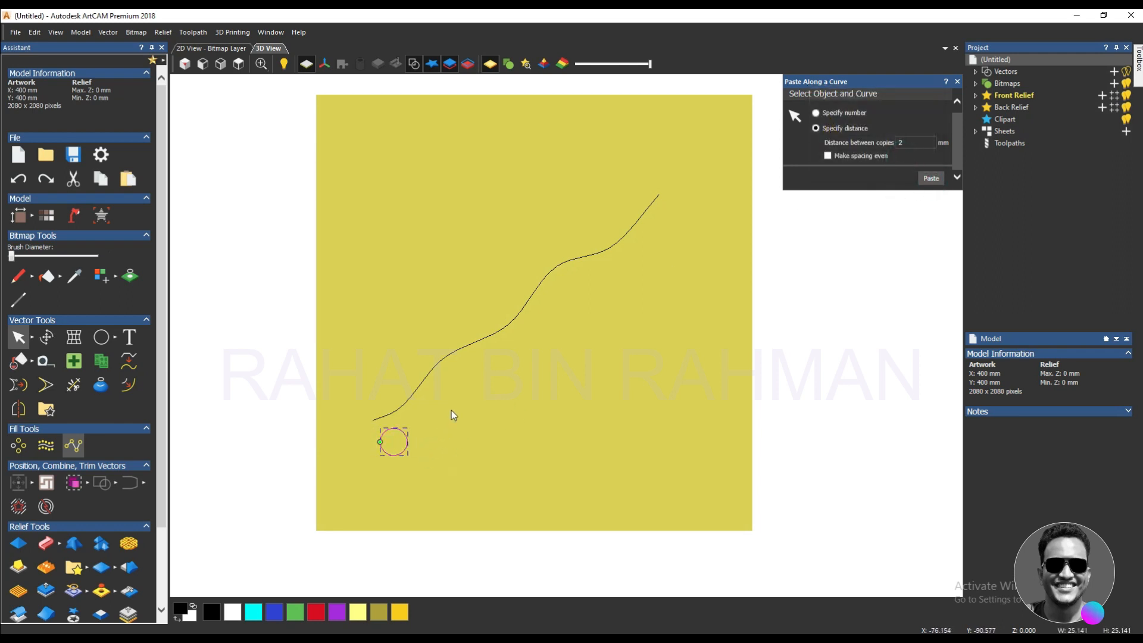
left_click(422, 374, "shift")
left_click(931, 178)
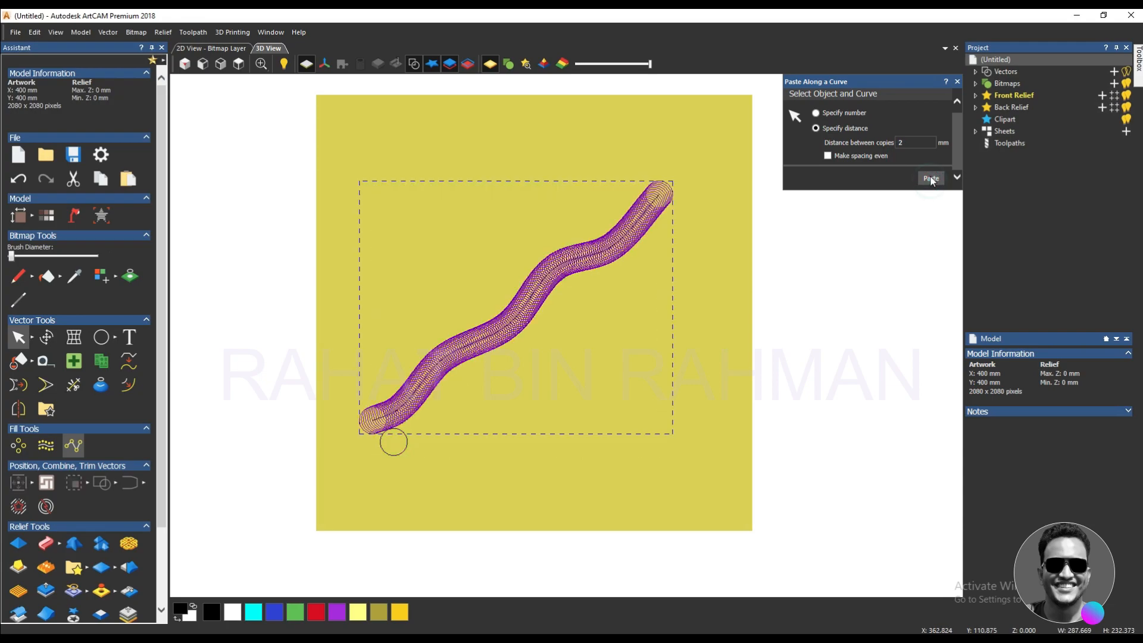
Examine the spacing of the circles pasted along the wavy curve up close and over its full length.
scroll(685, 195, "up", 8)
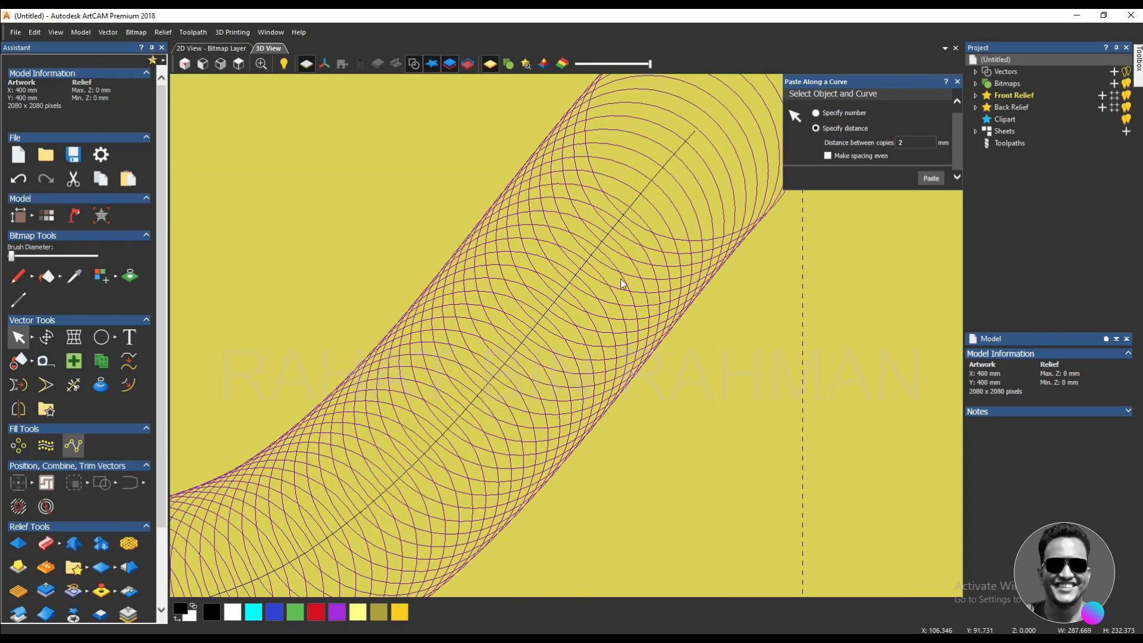
scroll(602, 303, "down", 8)
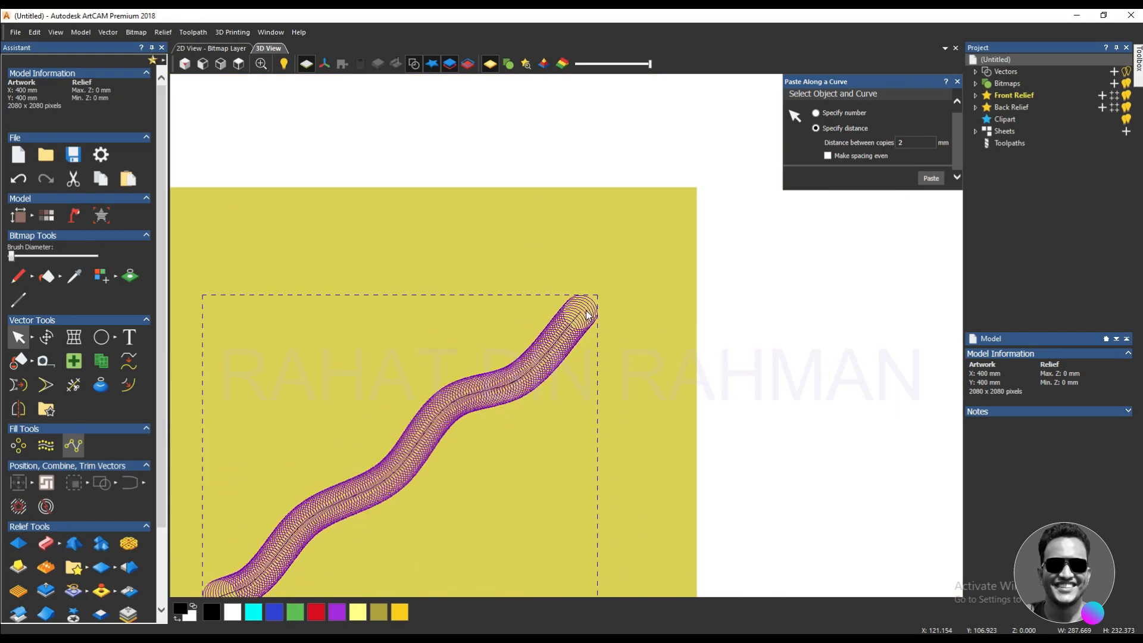
scroll(449, 435, "up", 3)
scroll(450, 417, "up", 2)
scroll(451, 395, "down", 5)
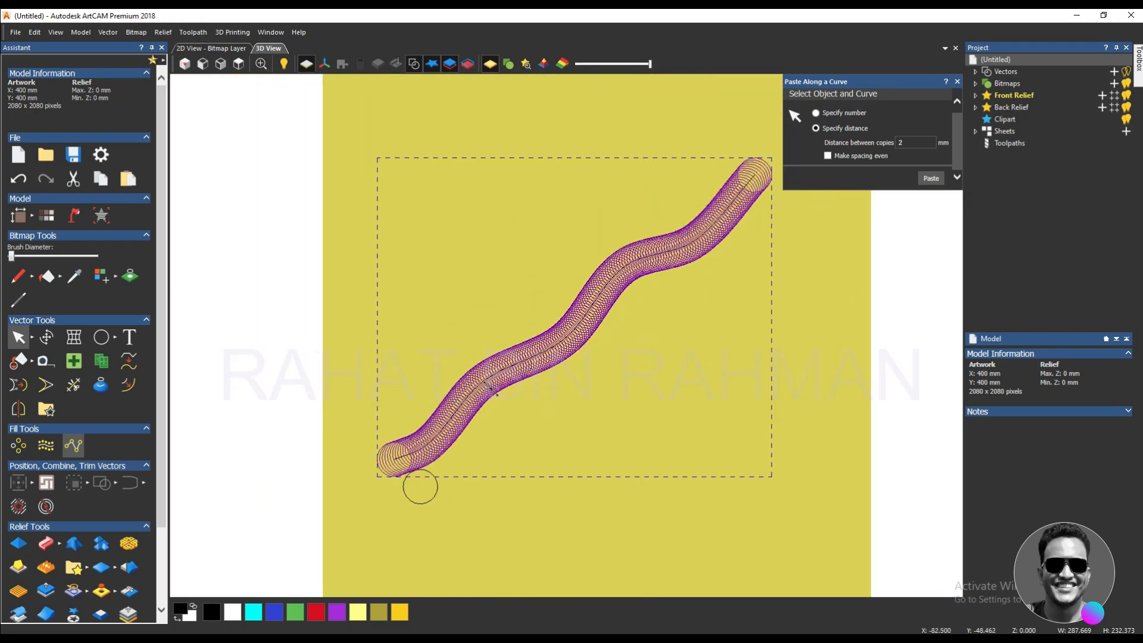
scroll(543, 370, "up", 2)
scroll(544, 370, "up", 2)
scroll(543, 370, "down", 4)
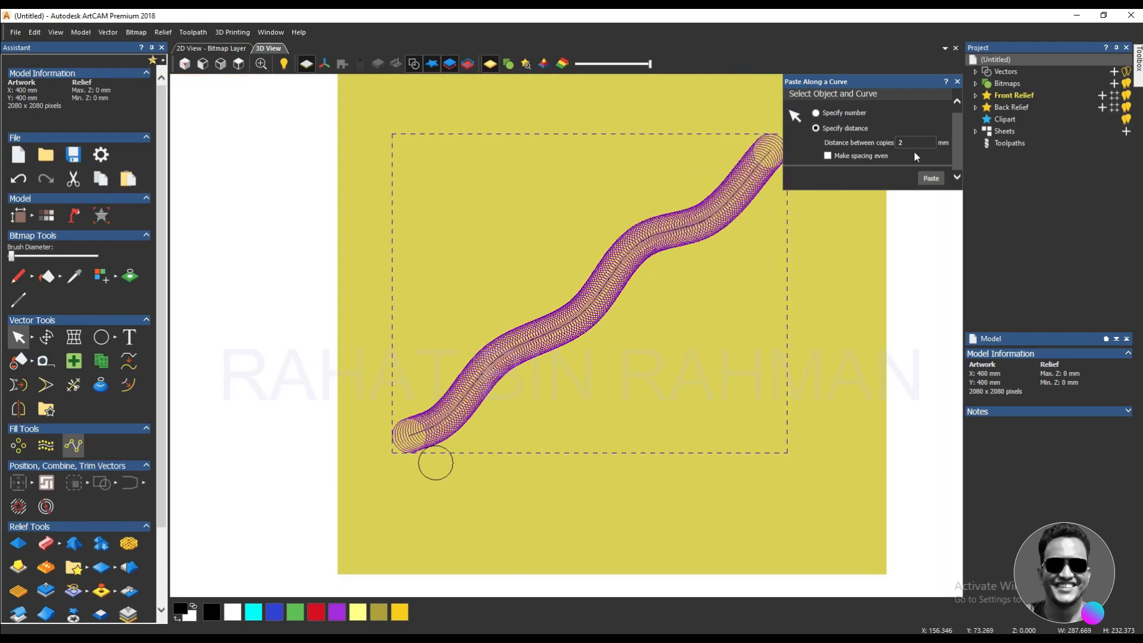
Undo the circles pasted at 2 mm spacing and check the original circle's width and height in the Transform settings.
key("ctrl+z")
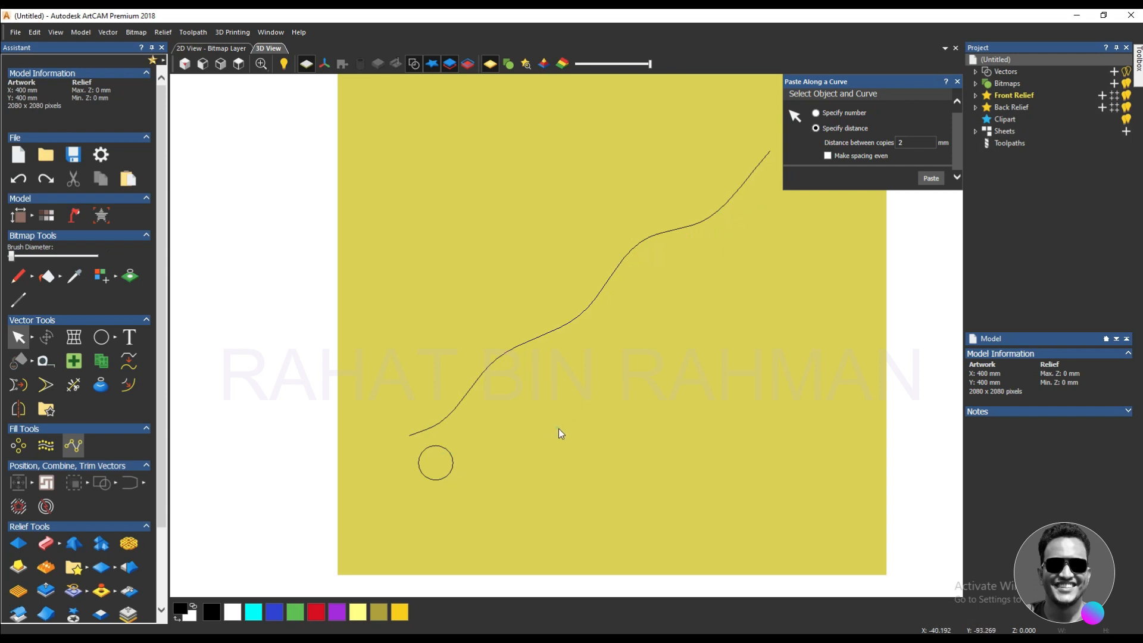
scroll(464, 499, "up", 2)
left_click_drag(525, 477, 360, 372)
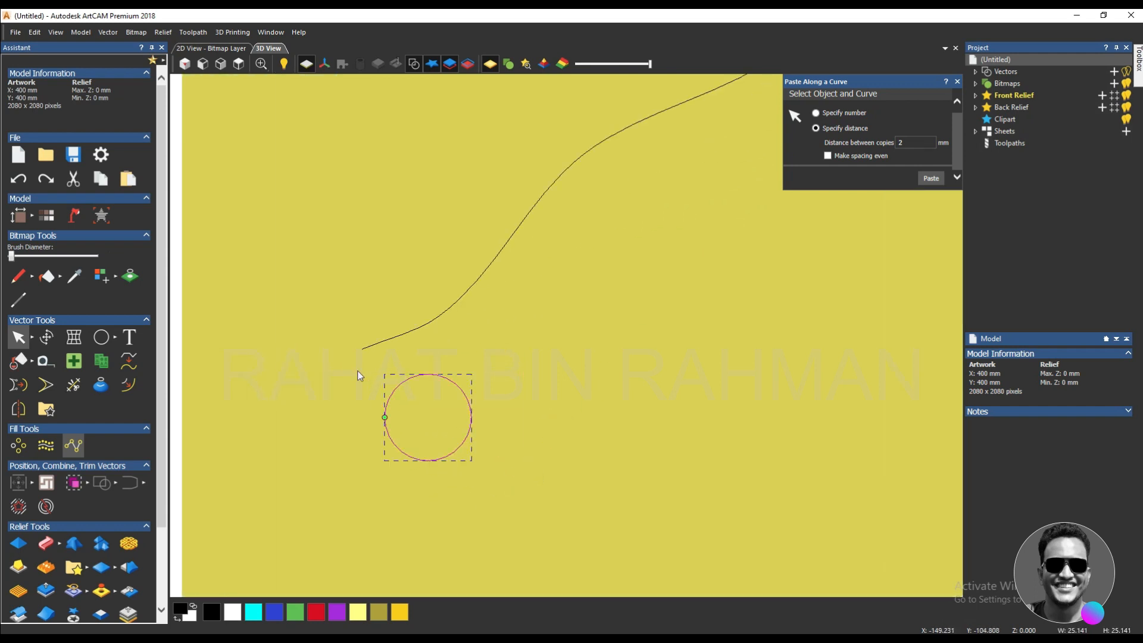
left_click(47, 338)
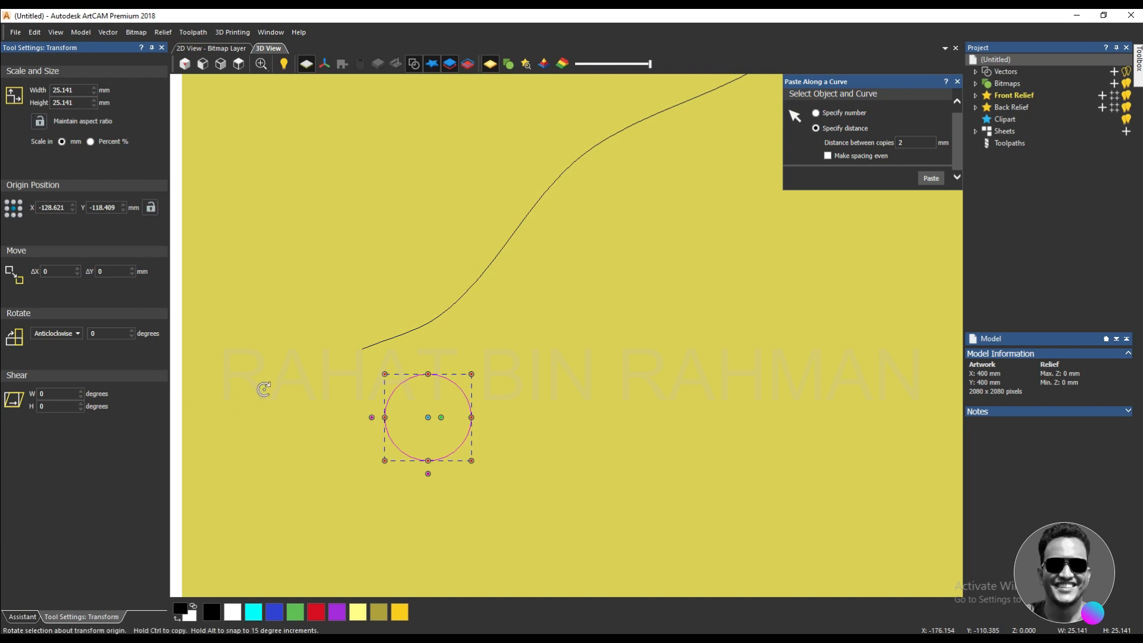
left_click(264, 389)
Select the circle and the wavy curve, set the distance between copies to 25.141 mm, and paste the circle along the curve.
scroll(264, 390, "down", 1)
left_click_drag(567, 421, 495, 361)
left_click_drag(543, 323, 488, 288, "shift")
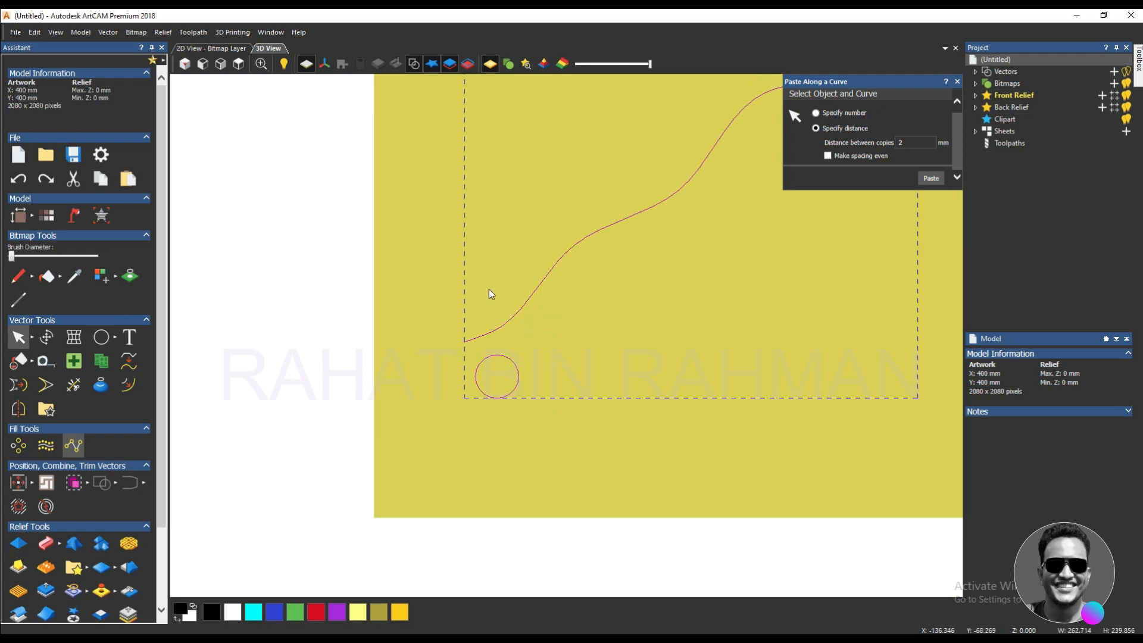
left_click(915, 141)
type("5.14")
type("1")
left_click(930, 179)
scroll(524, 327, "down", 3)
scroll(706, 202, "up", 2)
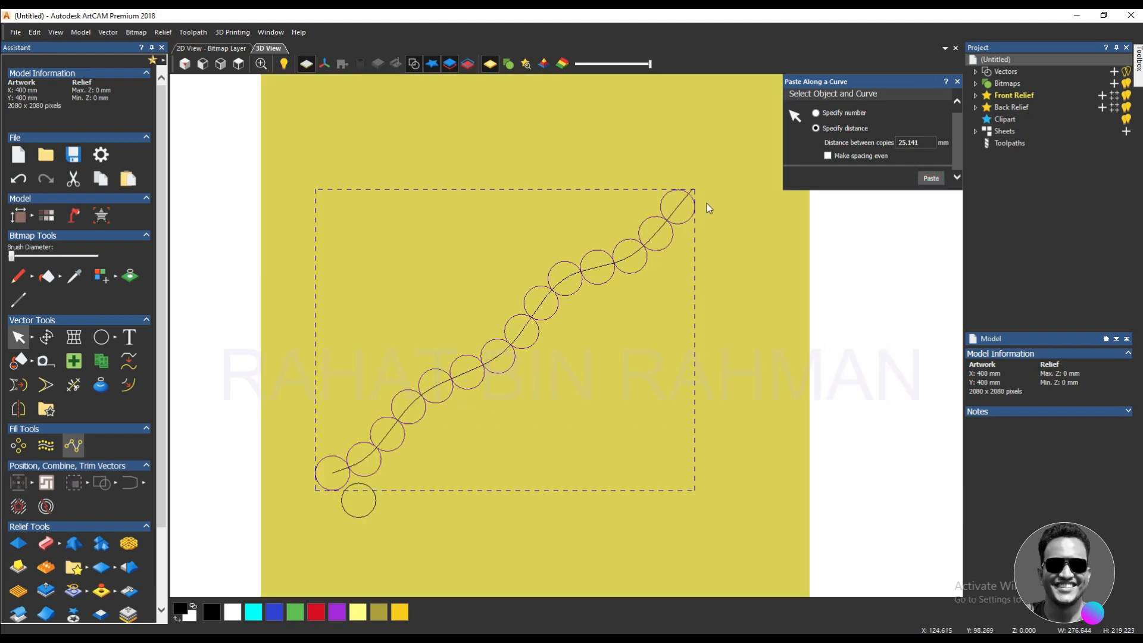
Inspect how neighbouring circle copies meet along the wavy curve, both up close and across the whole row.
scroll(562, 322, "up", 5)
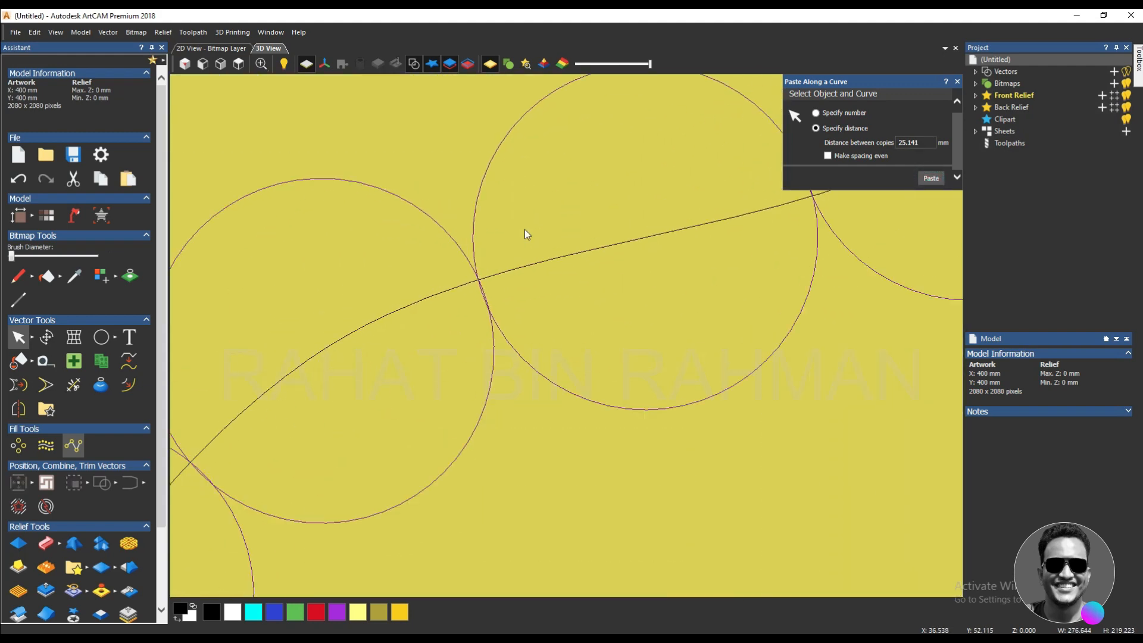
scroll(524, 230, "down", 4)
scroll(545, 338, "up", 1)
scroll(552, 332, "down", 1)
scroll(591, 337, "up", 3)
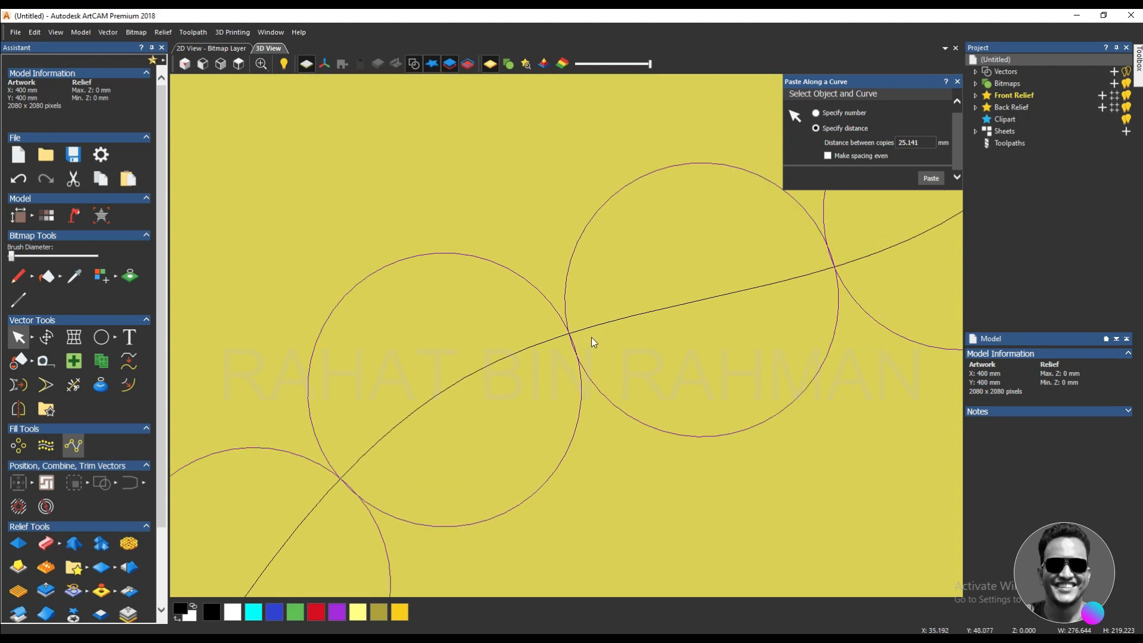
scroll(591, 337, "up", 2)
scroll(500, 346, "down", 6)
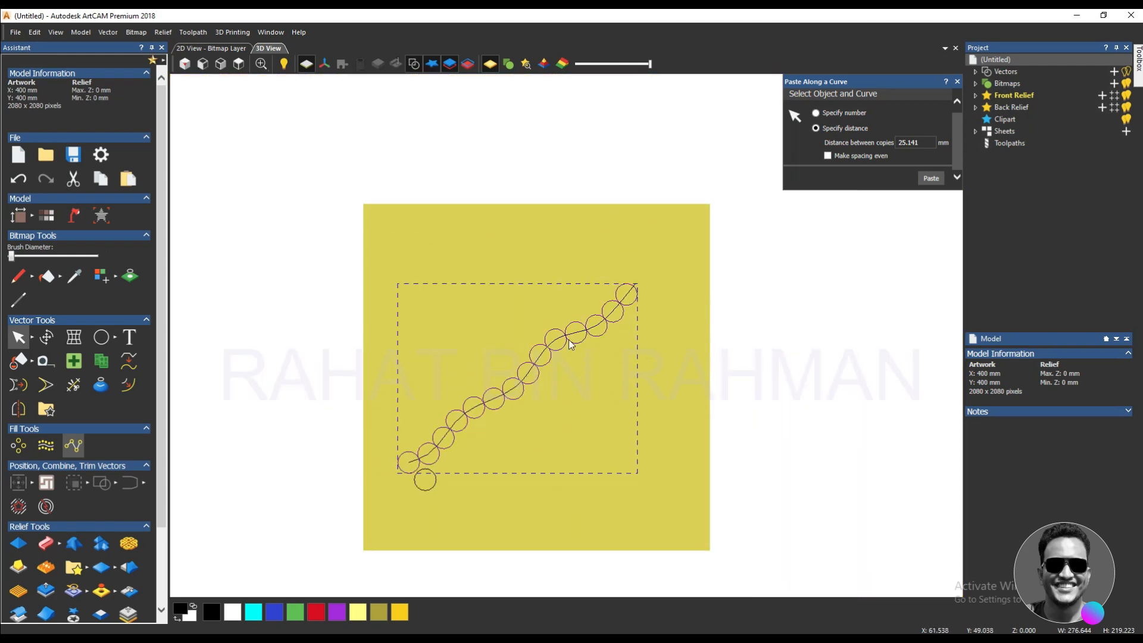
scroll(570, 344, "up", 4)
scroll(512, 331, "down", 5)
scroll(613, 325, "up", 1)
scroll(635, 325, "up", 2)
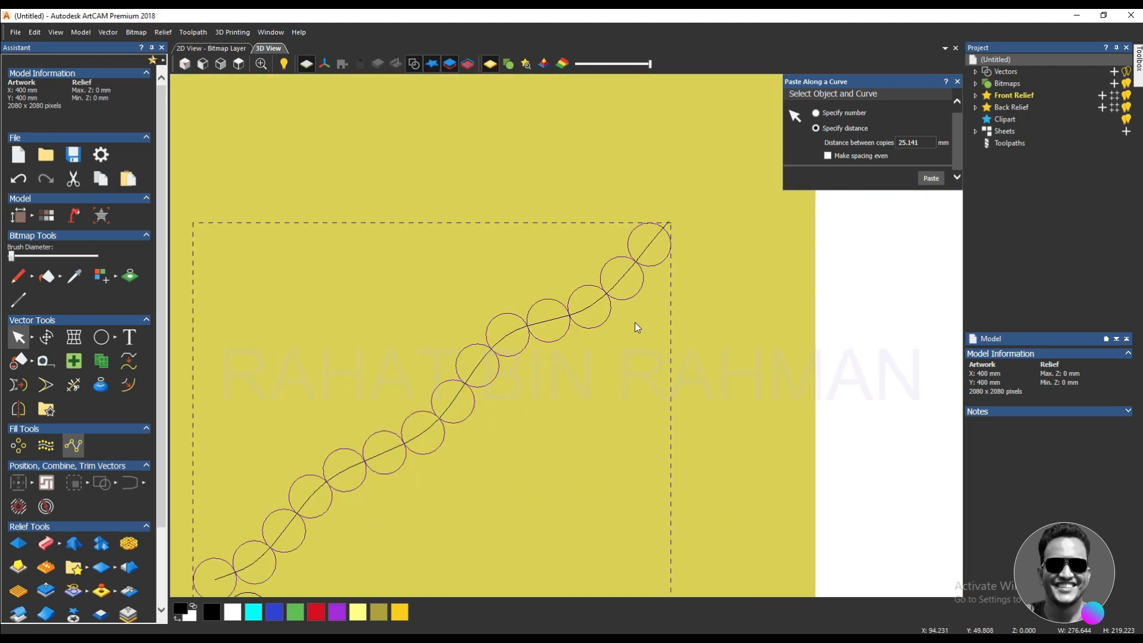
scroll(613, 322, "down", 4)
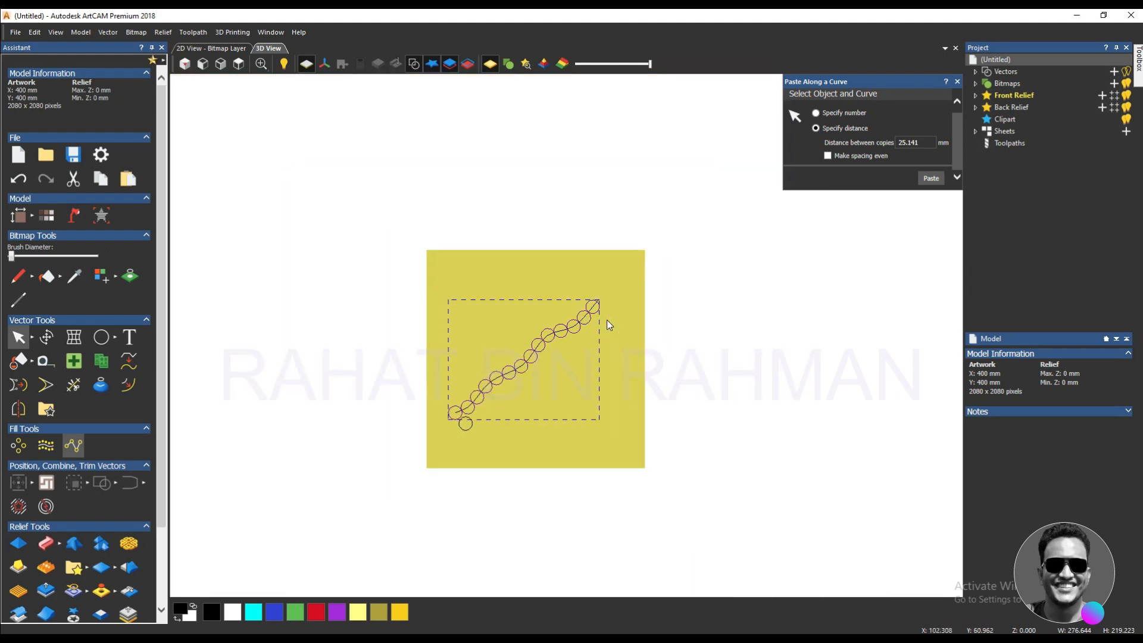